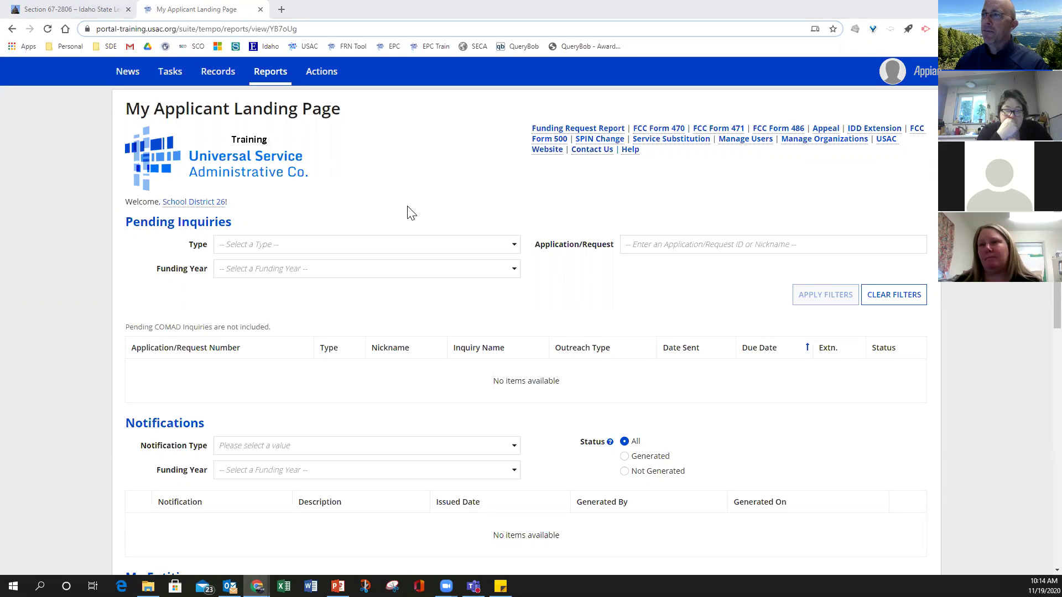
- Review the landing page down to FCC Forms and Post-Commitment Requests, checking the available form types and funding years
scroll(329, 390, "down", 4)
scroll(329, 390, "down", 4)
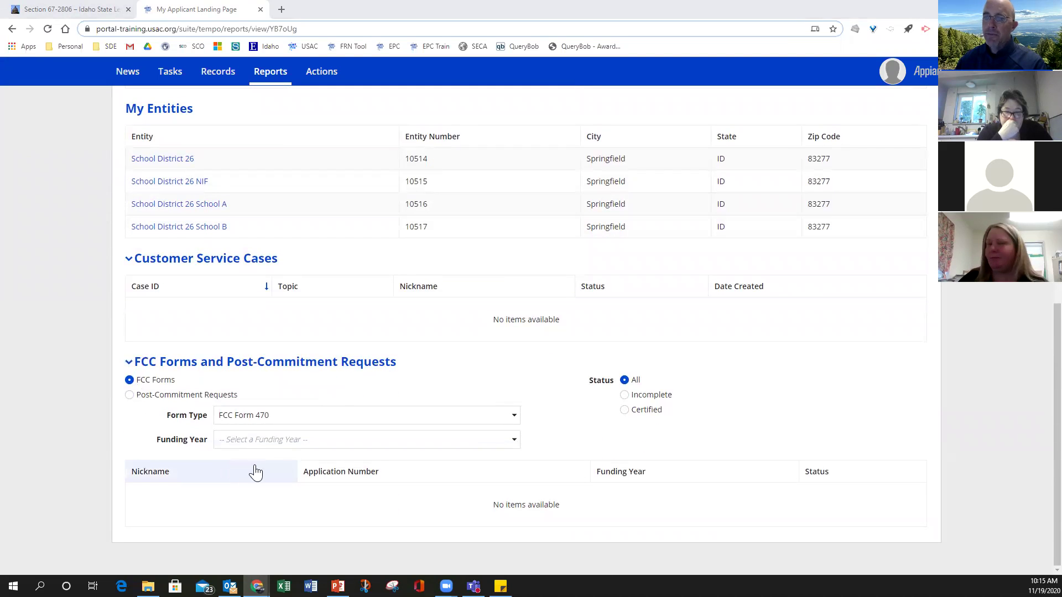
left_click(380, 419)
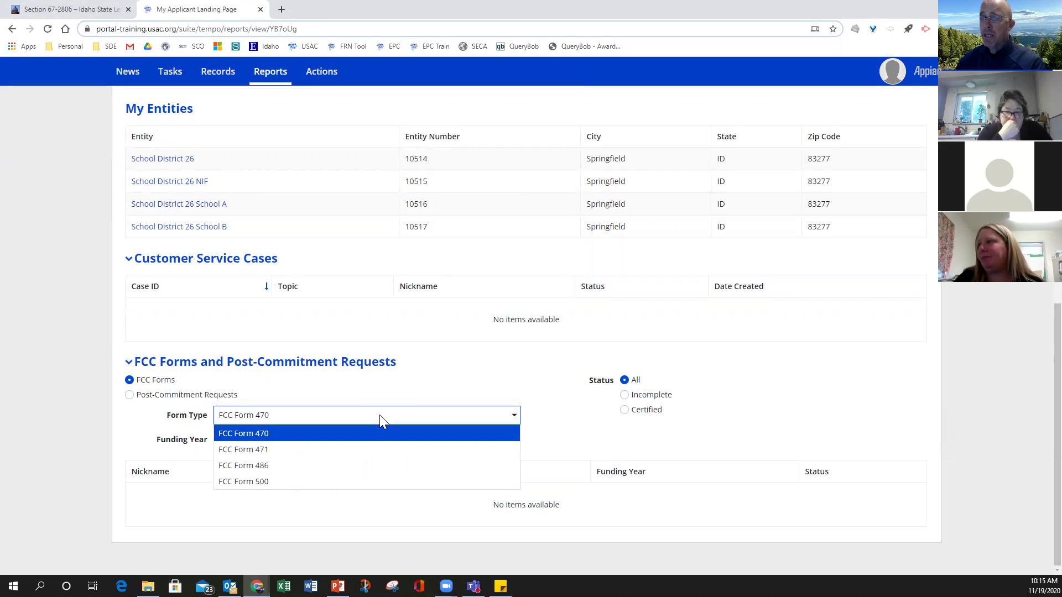
left_click(379, 419)
left_click(351, 441)
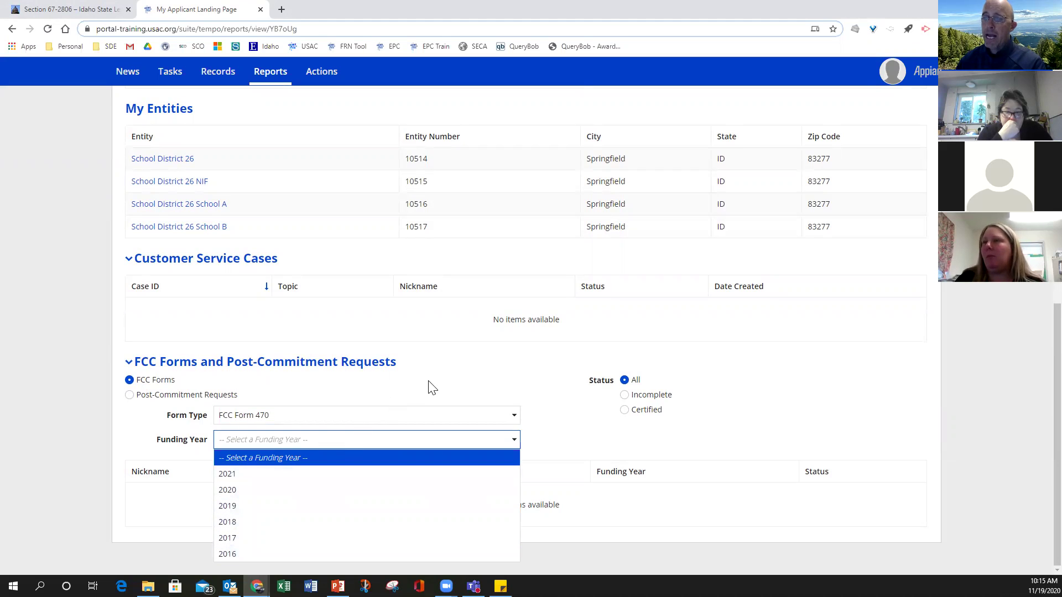
left_click(347, 333)
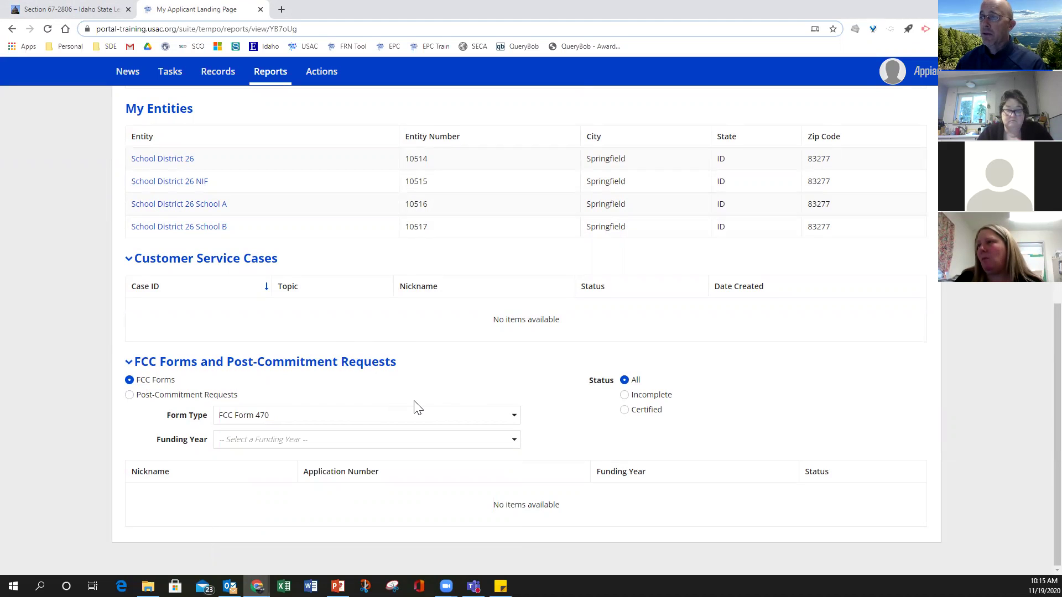
scroll(416, 407, "up", 5)
scroll(416, 406, "up", 4)
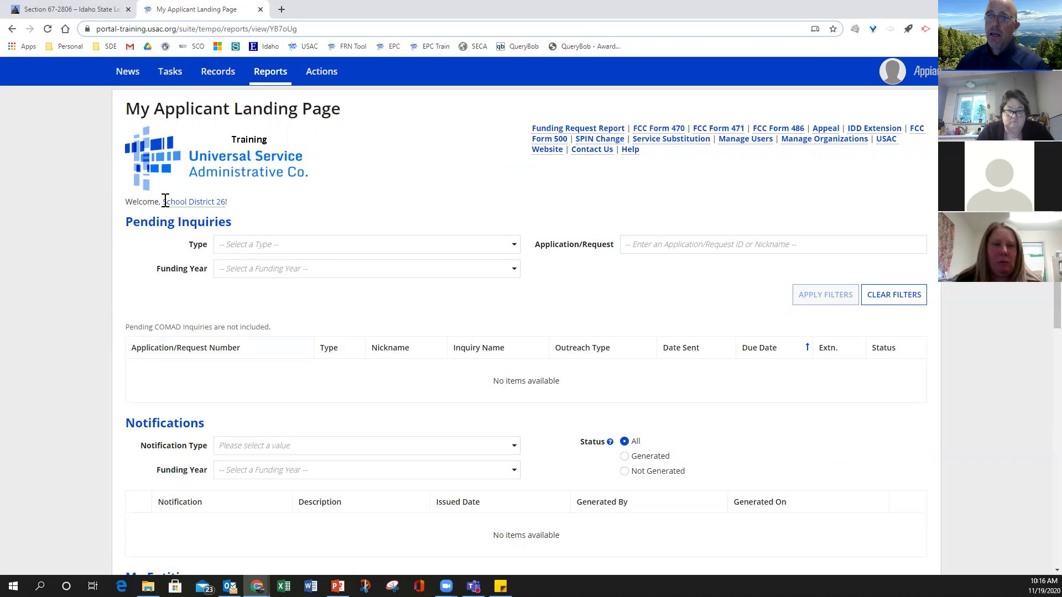
- Open the School District 26 profile and review its summary from Organization Details through the Category Two budget student counts per school
left_click(197, 203)
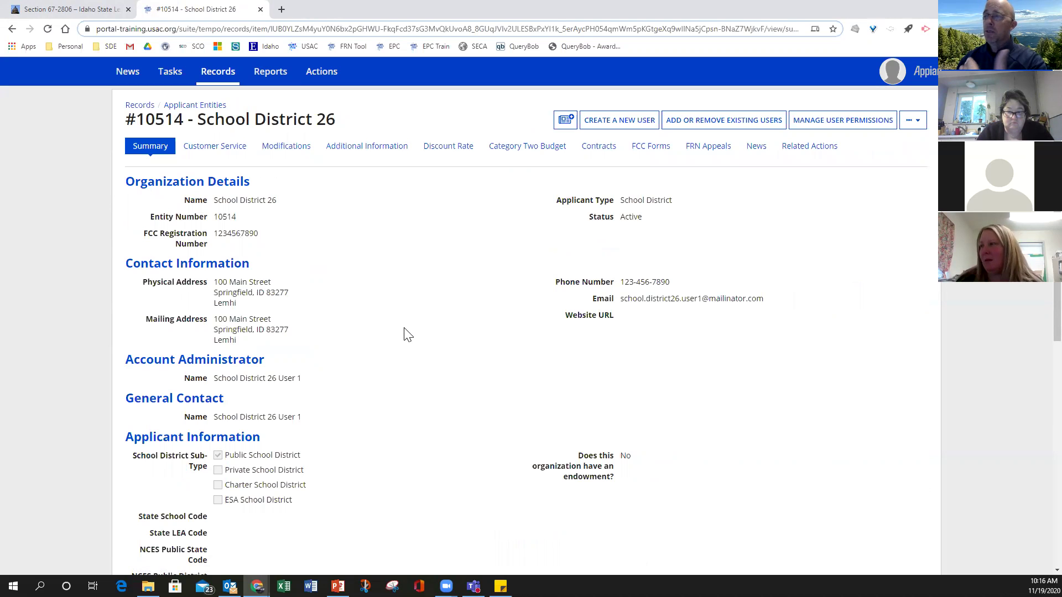
scroll(375, 357, "down", 2)
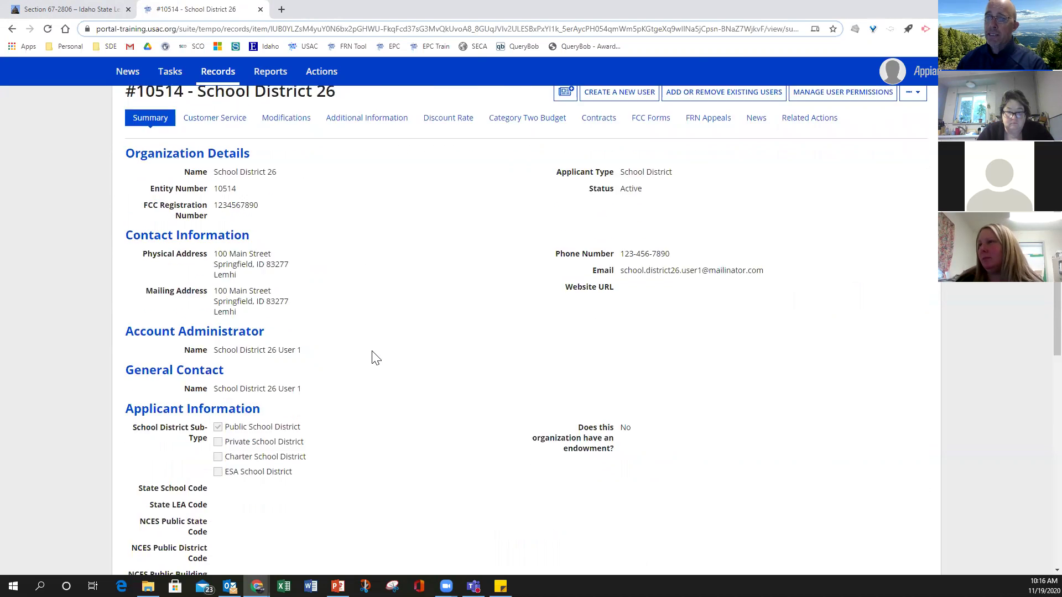
scroll(375, 357, "up", 2)
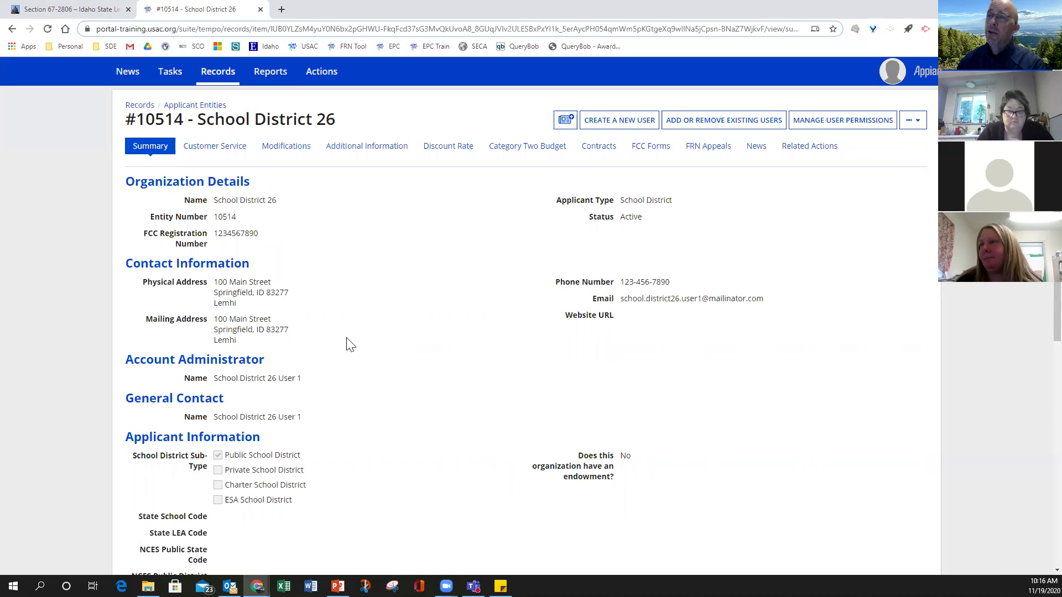
scroll(344, 351, "down", 2)
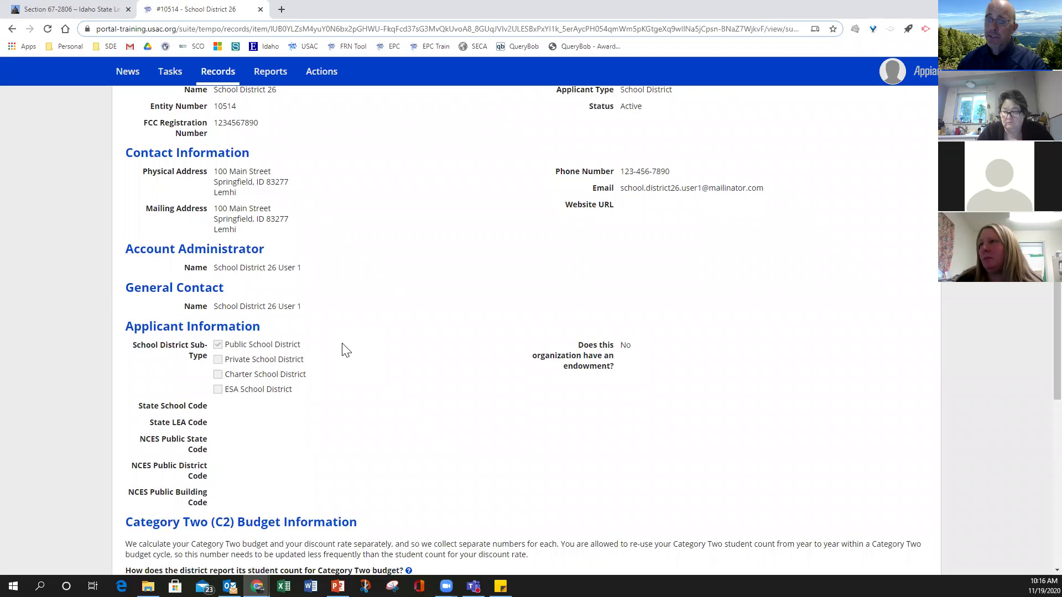
scroll(344, 351, "down", 3)
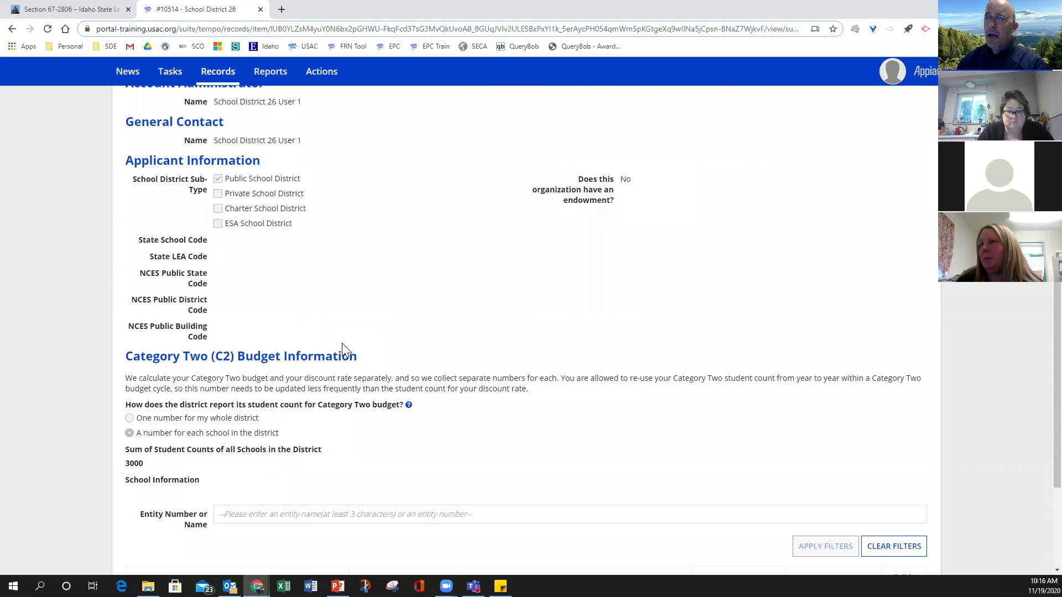
scroll(342, 351, "down", 3)
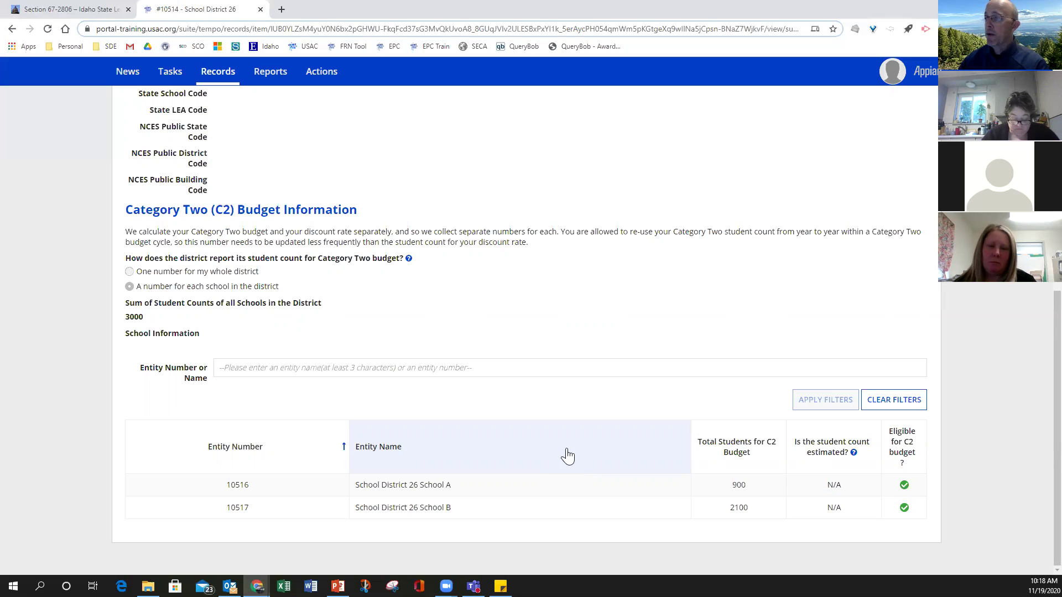
scroll(546, 423, "up", 8)
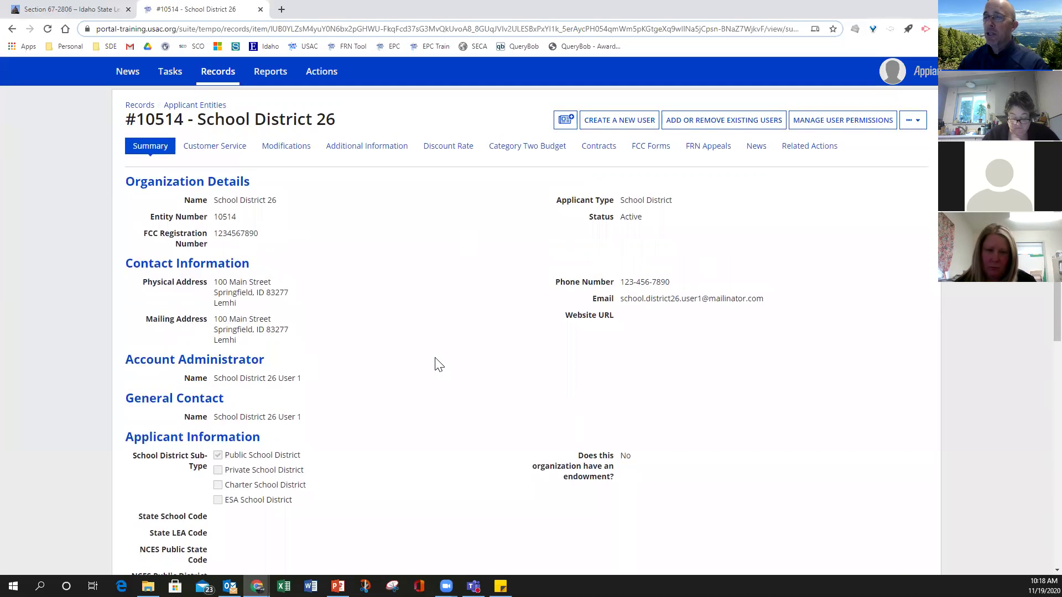
scroll(434, 370, "down", 8)
scroll(435, 372, "up", 8)
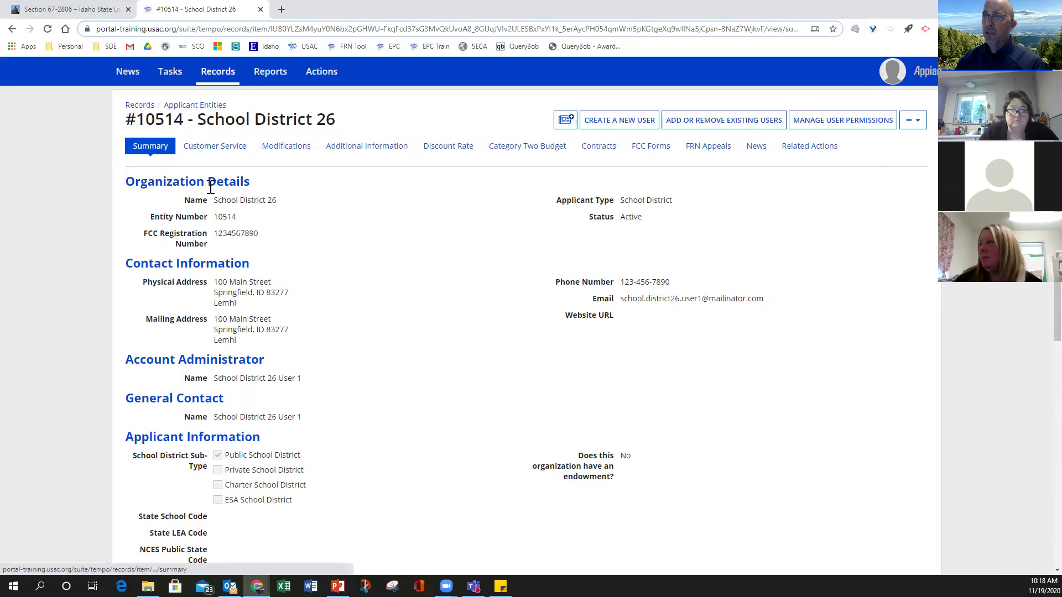
- View the district's customer service cases and its record of modifications by user and system
left_click(224, 153)
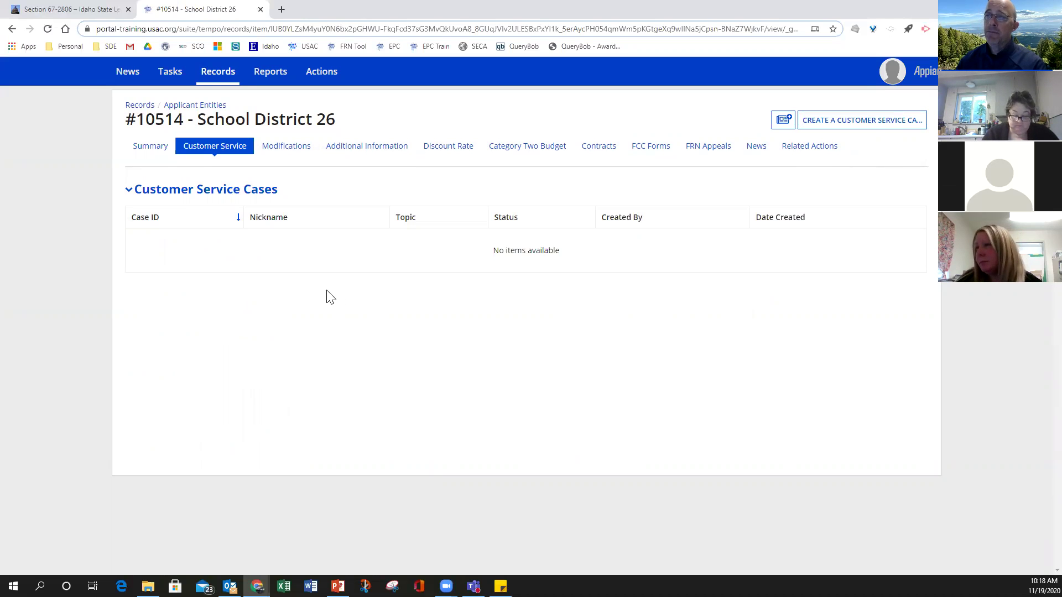
left_click(294, 147)
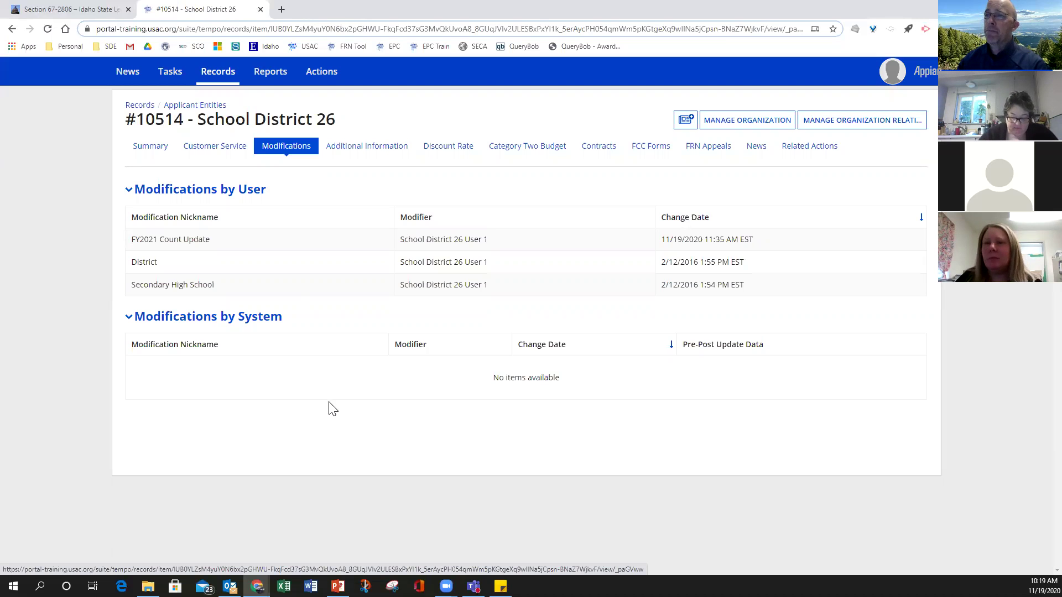
- In the district's additional information, choose the Related Organizations category and check the available relationship types
left_click(360, 146)
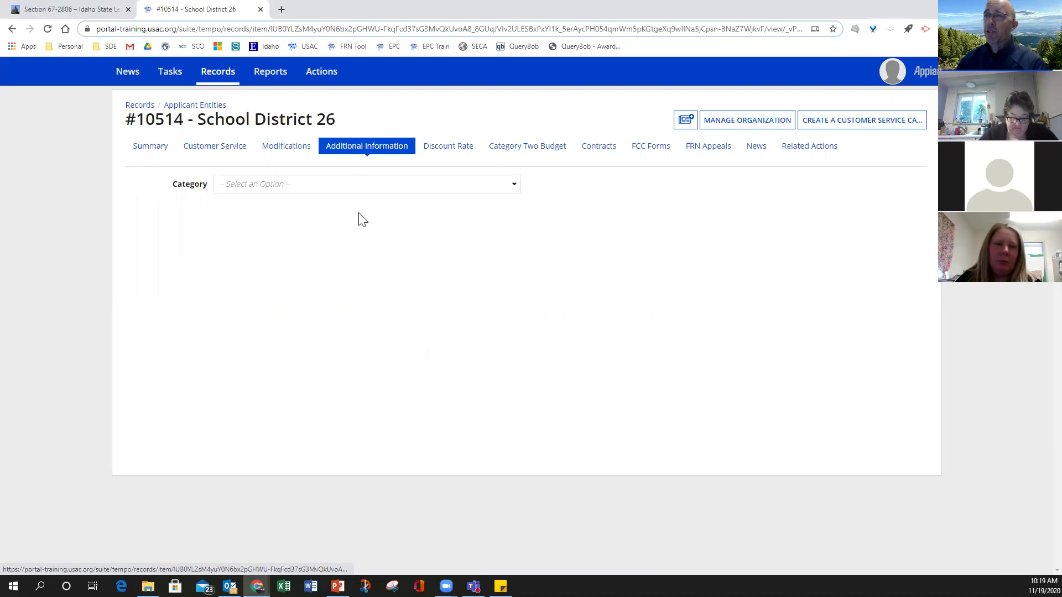
left_click(358, 185)
left_click(342, 217)
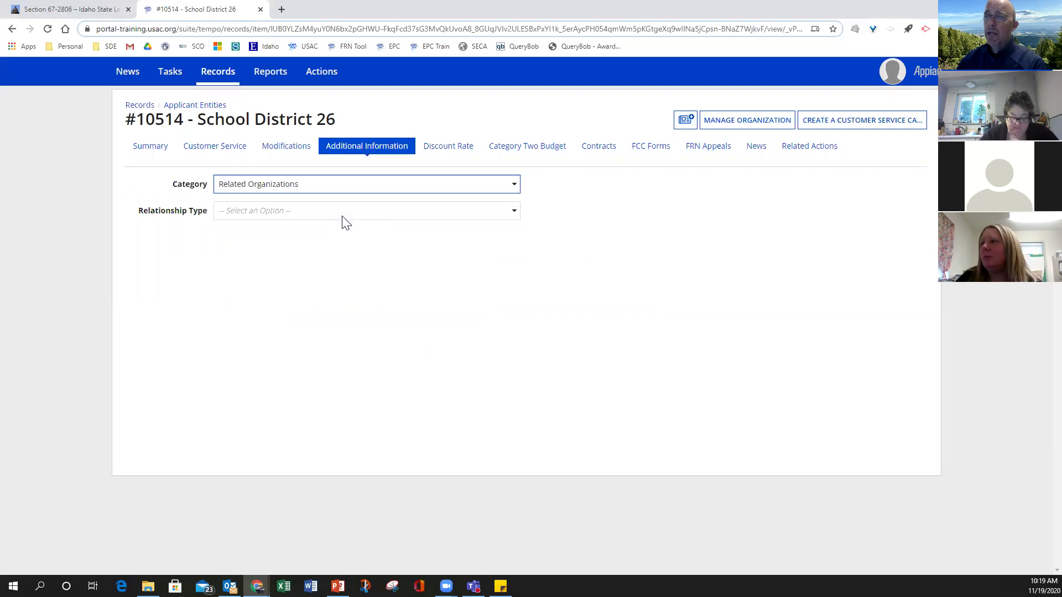
left_click(342, 217)
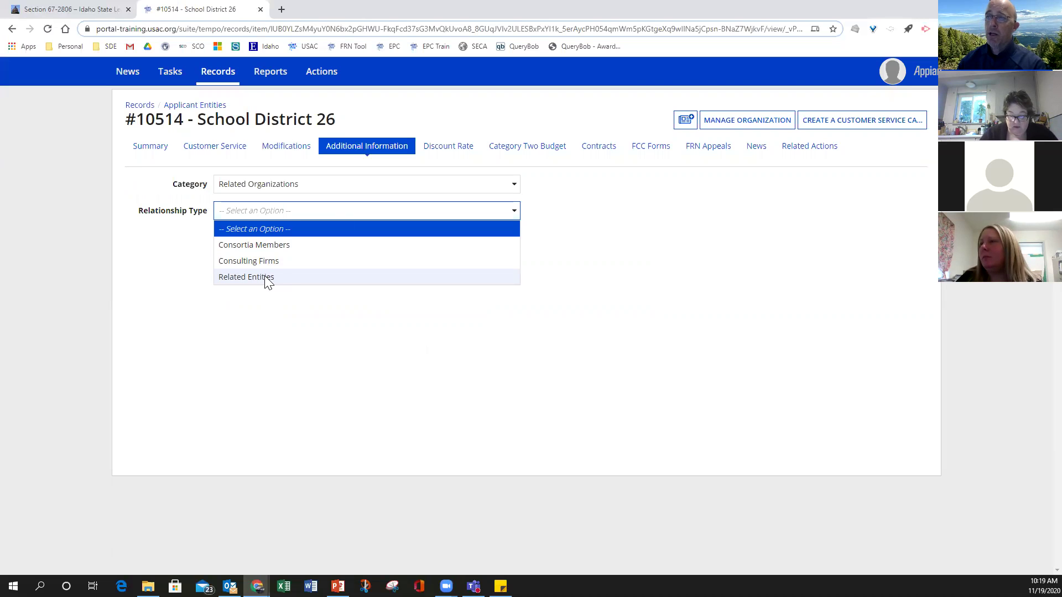
left_click(395, 326)
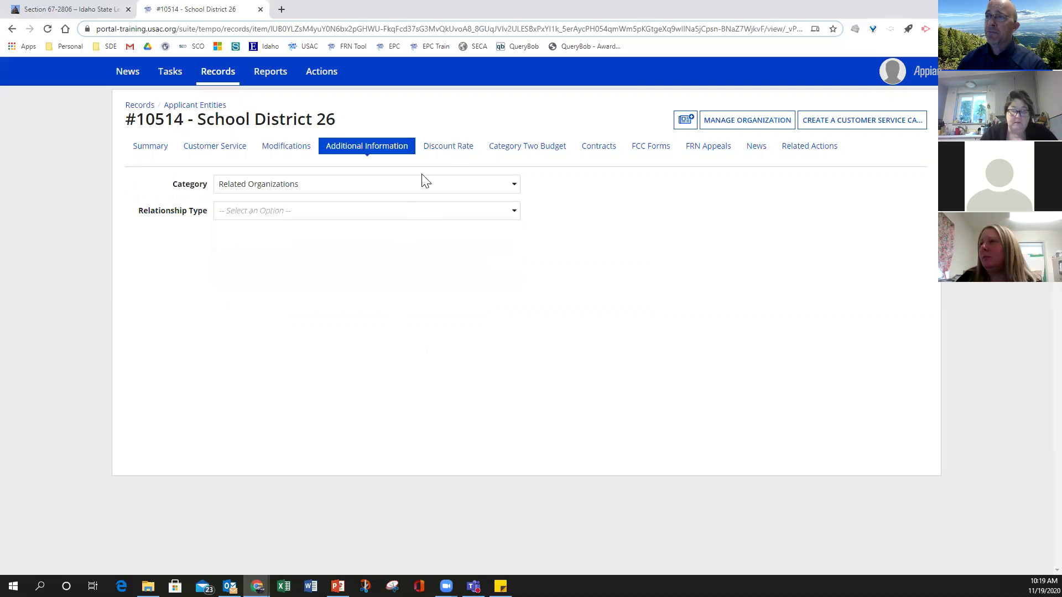
- View the district's discount rate with the entity details shown, and retrieve its Category Two budget information
left_click(443, 148)
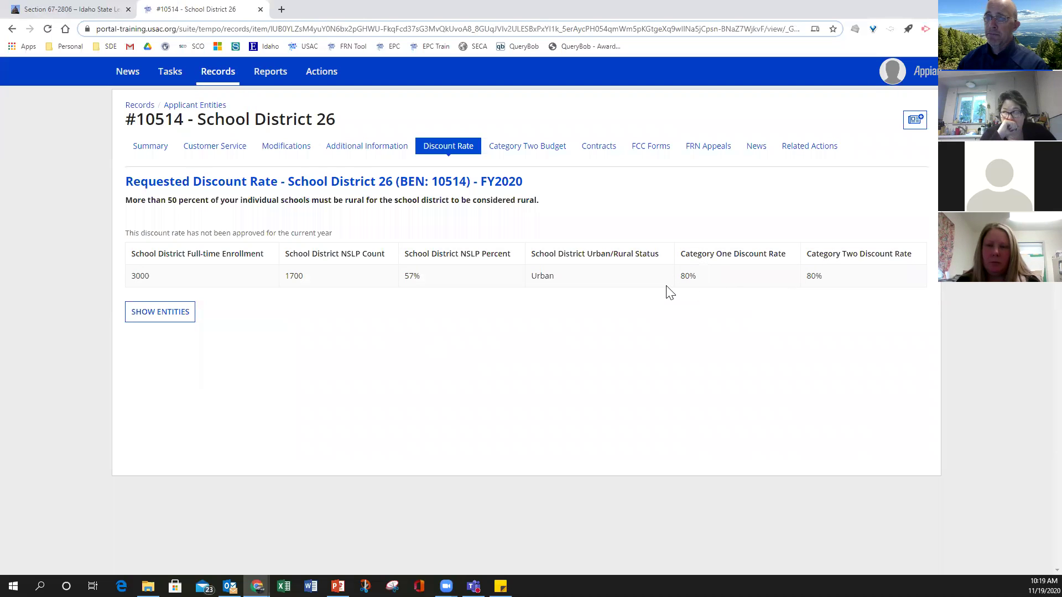
left_click(159, 316)
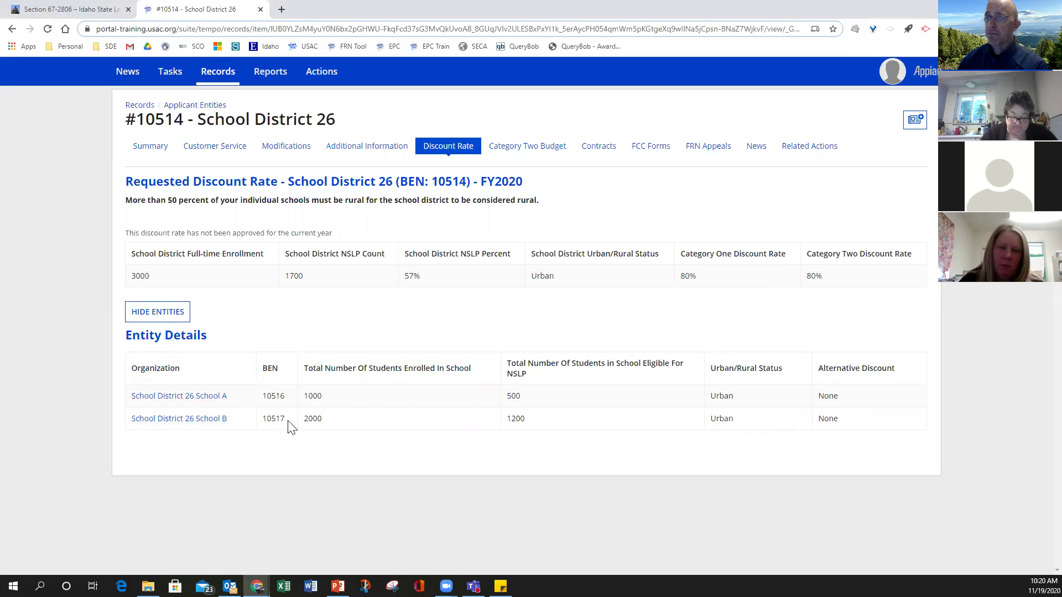
left_click(530, 149)
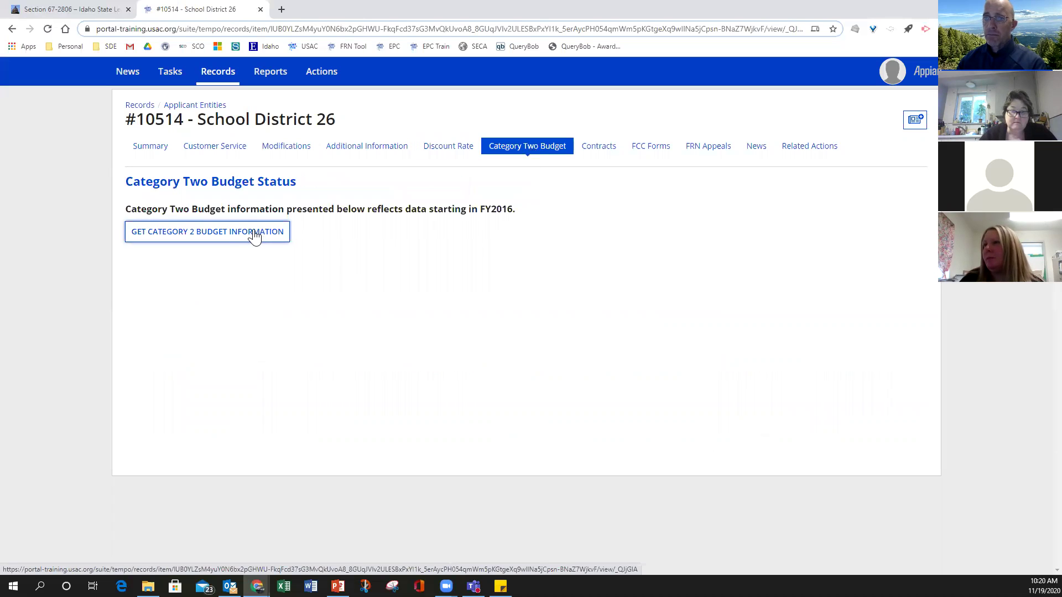
left_click(254, 232)
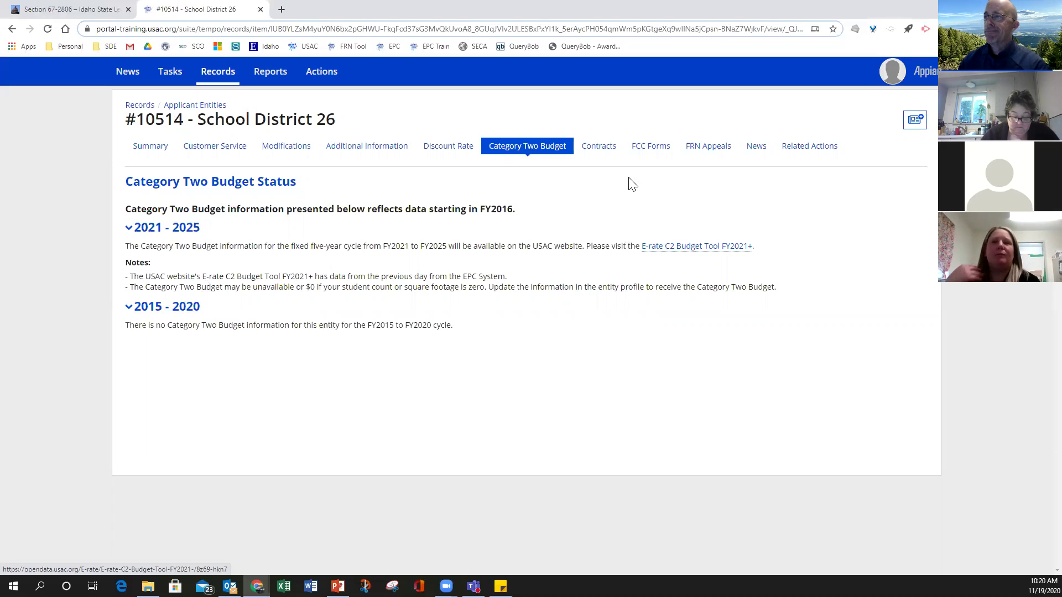
- View the district's submitted contracts and check which form categories are offered under its FCC forms
left_click(607, 154)
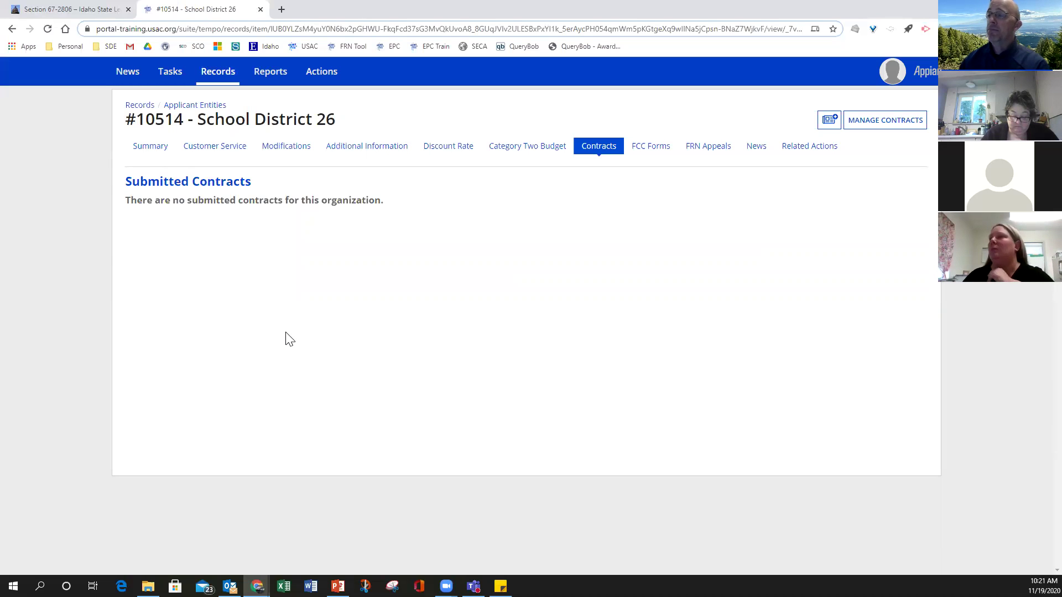
left_click(658, 147)
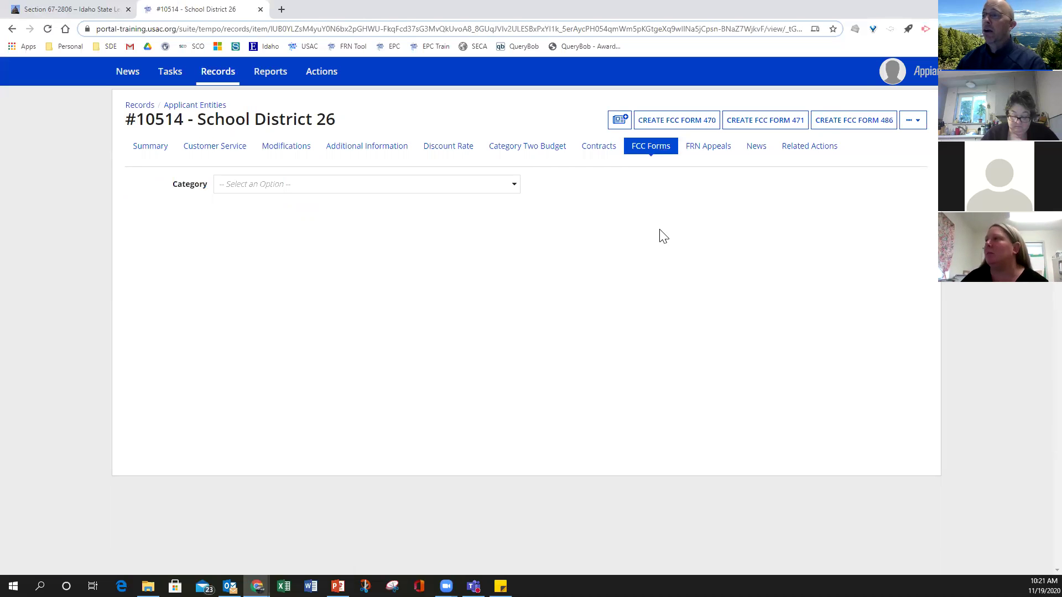
left_click(282, 188)
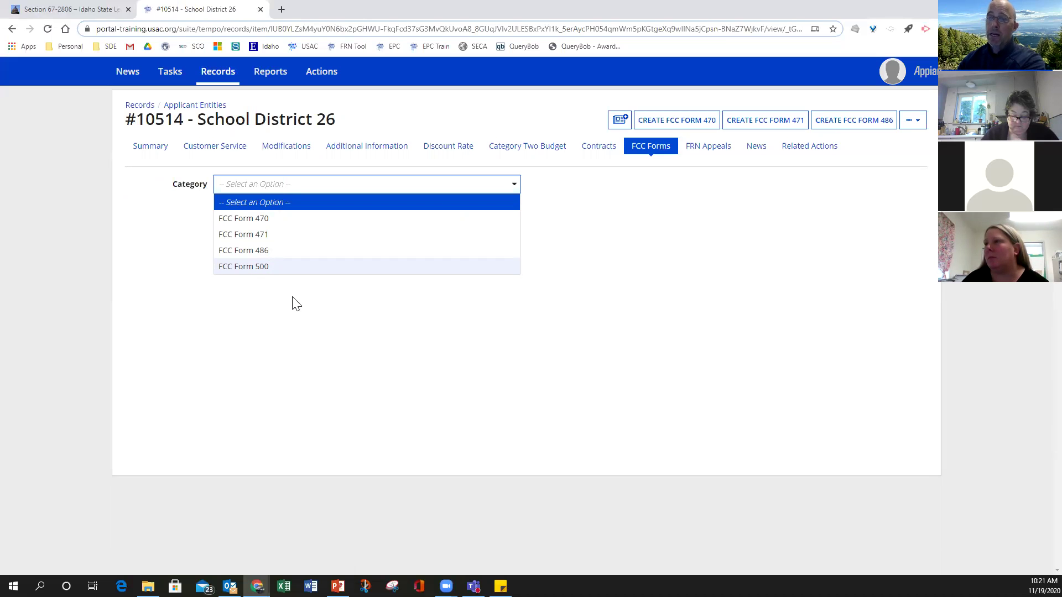
left_click(297, 310)
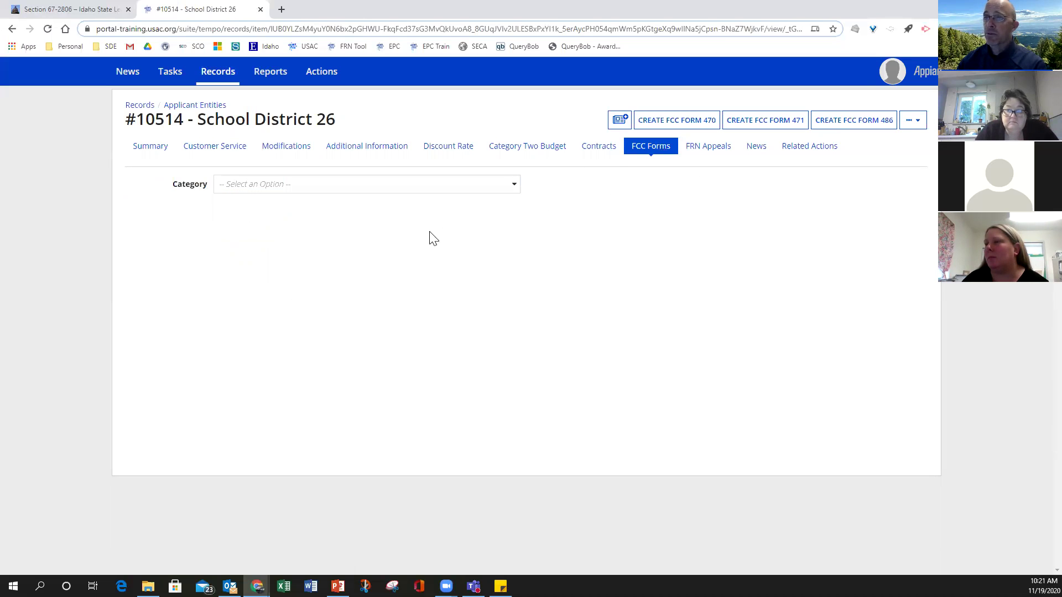
- Check the district's FRN appeals and read through its news feed of FCC Form 470 postings
left_click(710, 148)
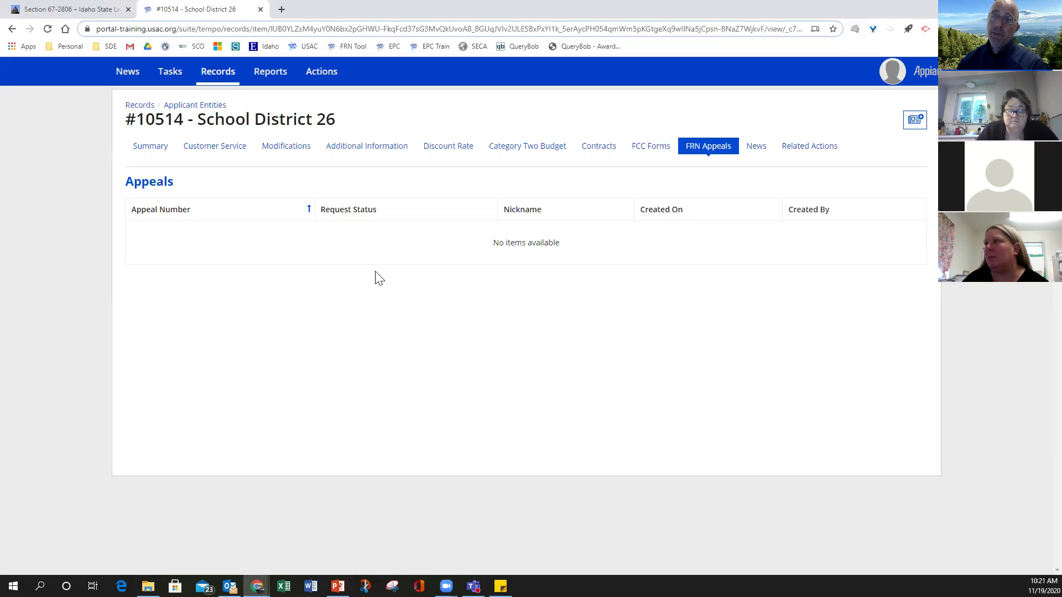
left_click(755, 151)
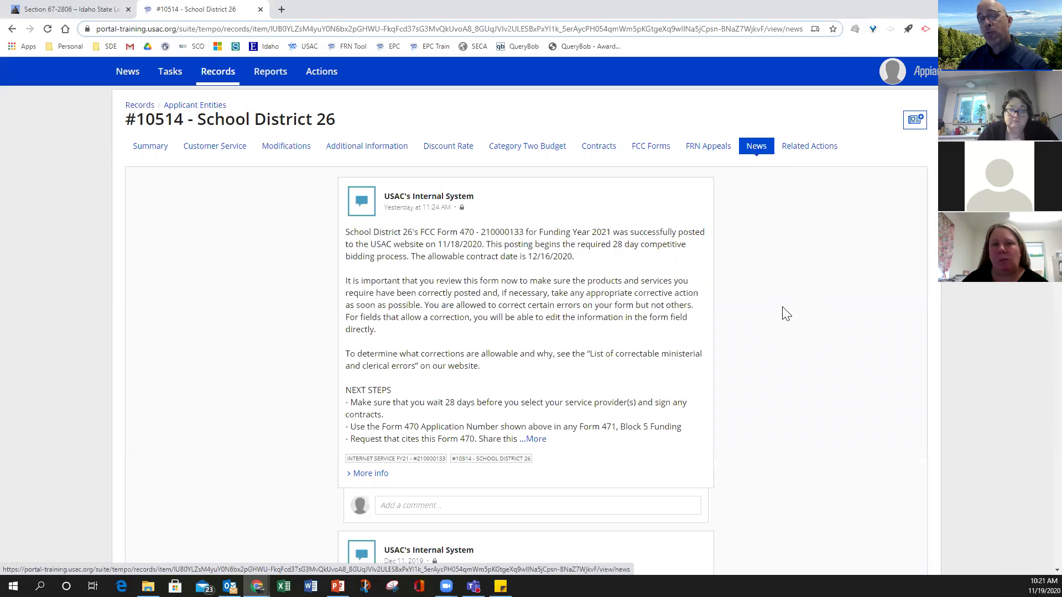
scroll(460, 317, "down", 1)
scroll(460, 316, "down", 7)
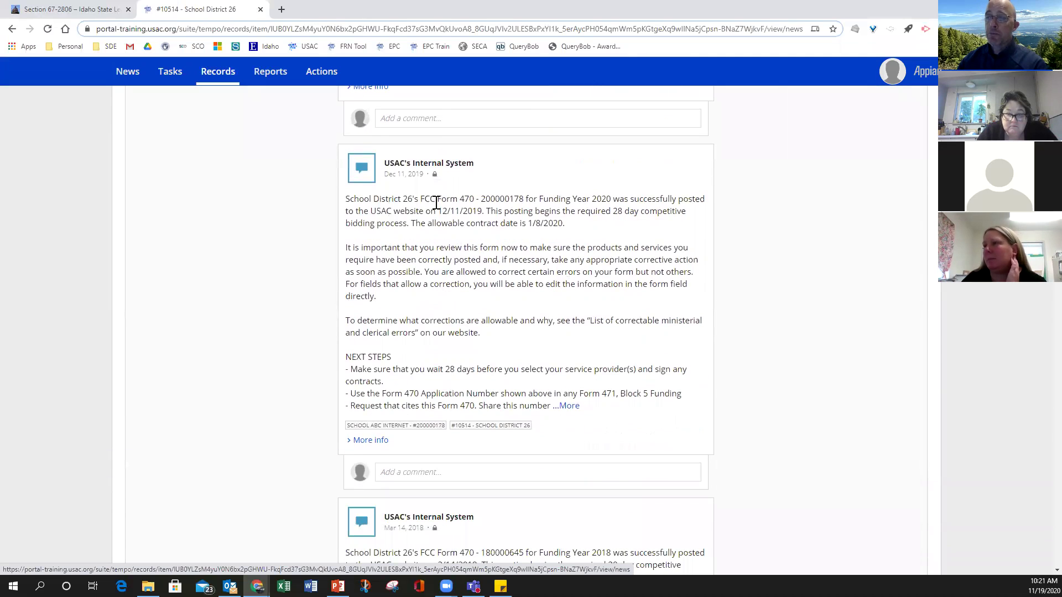
scroll(463, 347, "down", 5)
scroll(464, 354, "up", 7)
scroll(465, 353, "up", 6)
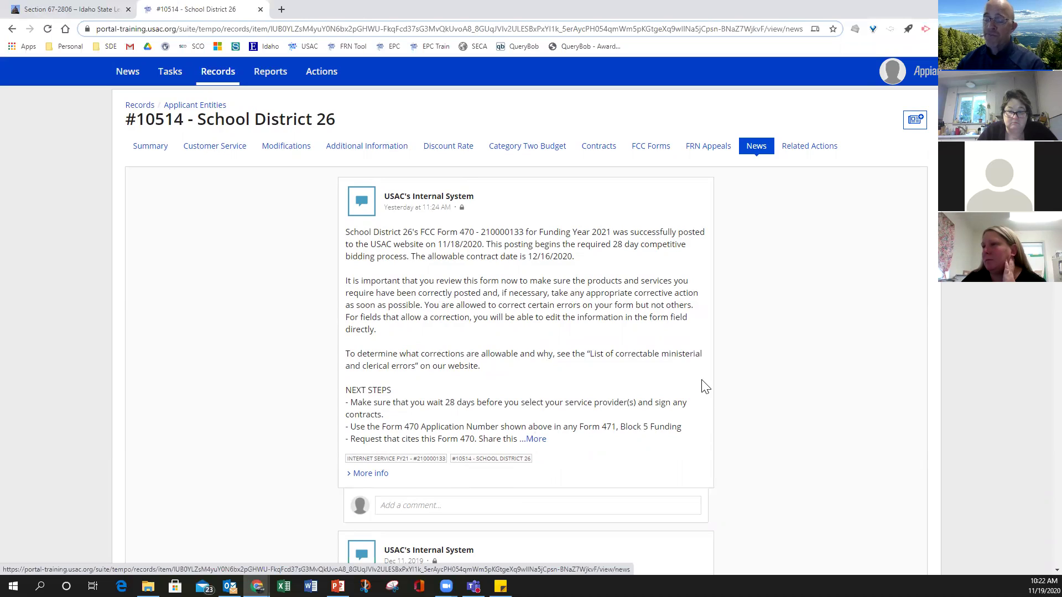
scroll(702, 387, "down", 10)
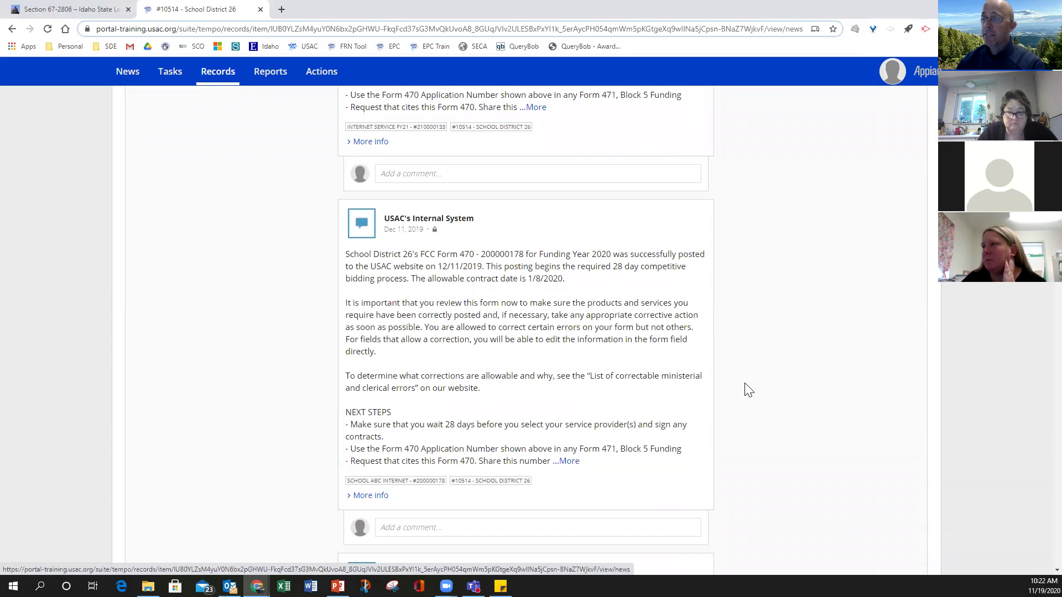
scroll(748, 389, "down", 2)
scroll(748, 389, "down", 7)
scroll(748, 390, "up", 7)
scroll(748, 389, "up", 12)
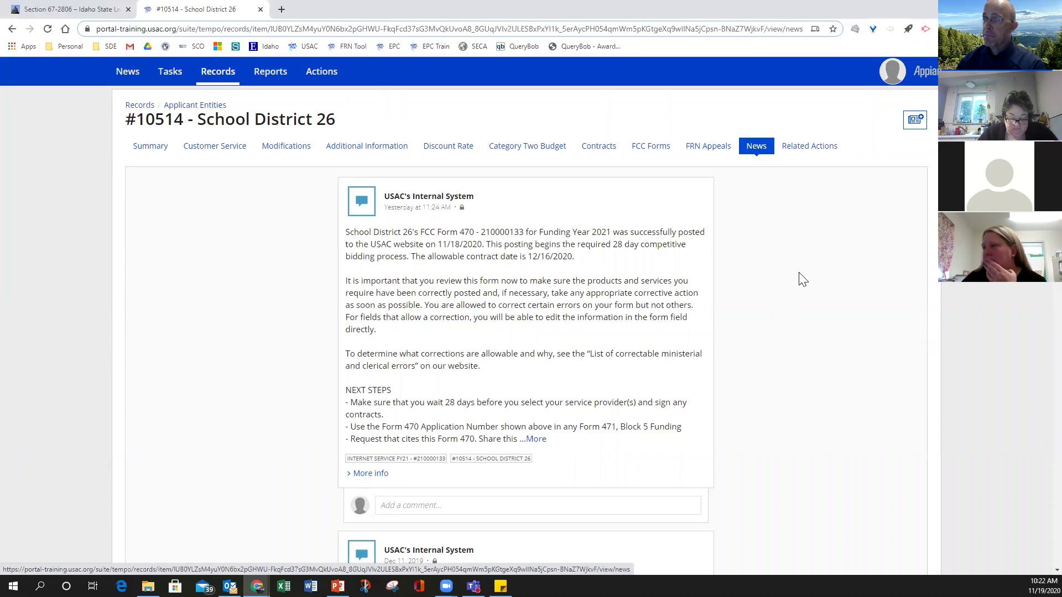
- Review the list of related actions available for School District 26
left_click(805, 151)
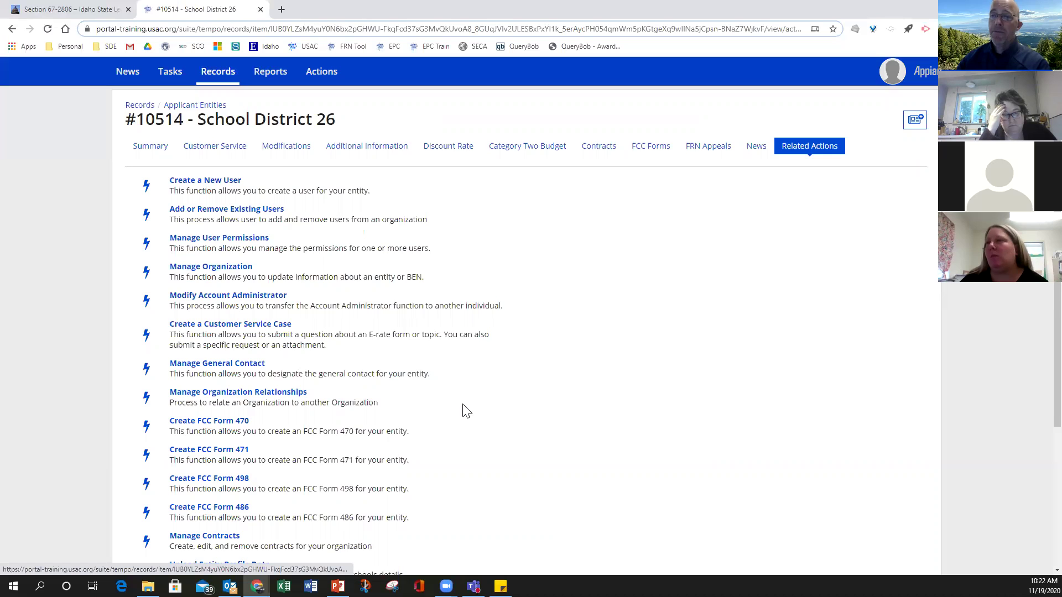
scroll(466, 411, "down", 1)
scroll(466, 411, "down", 2)
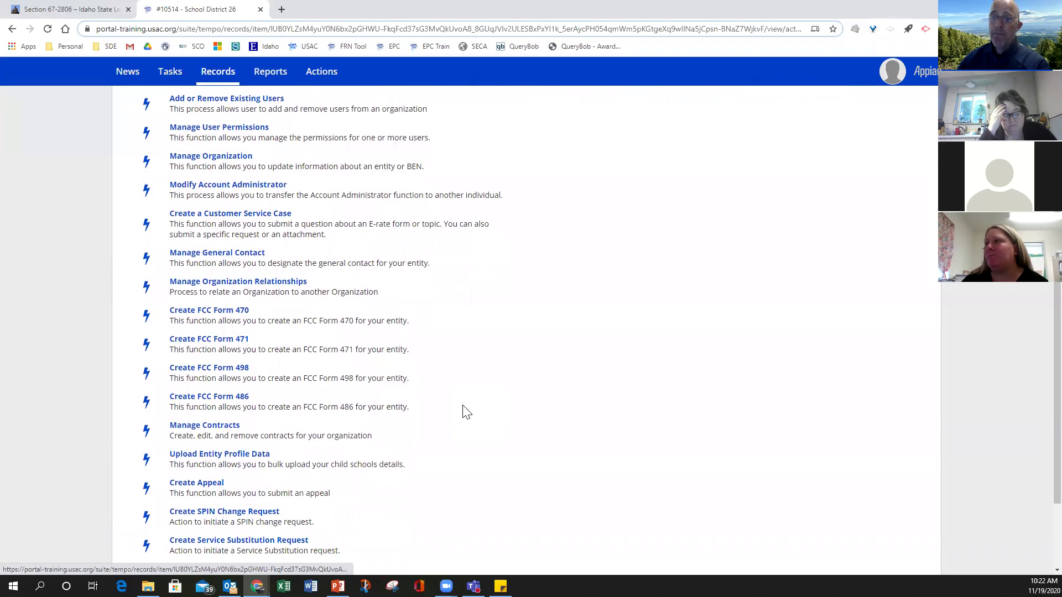
- Open the Manage Organization form for School District 26 from its related actions
scroll(466, 411, "down", 1)
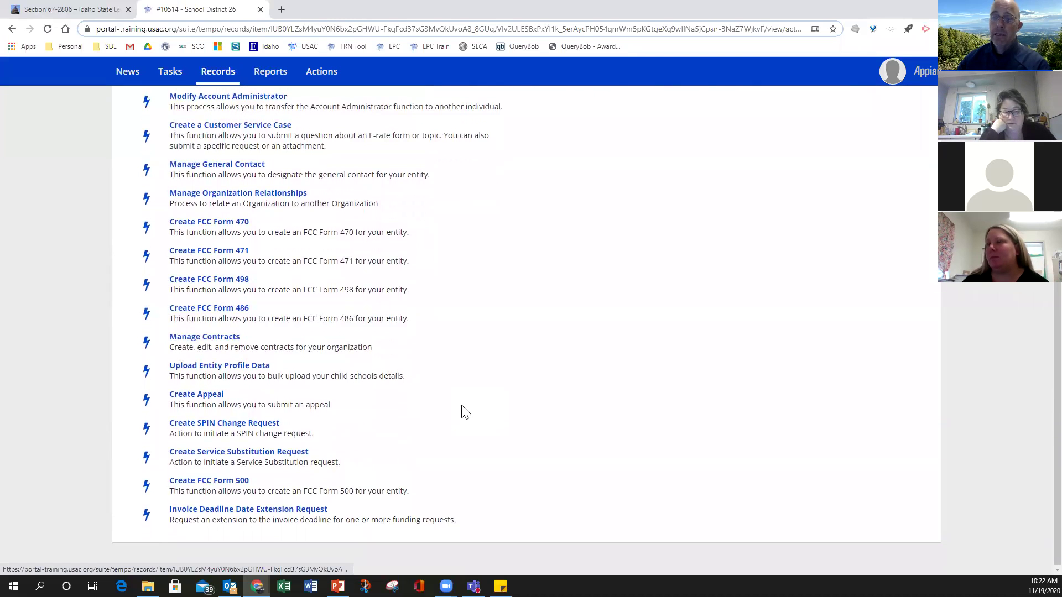
scroll(464, 412, "up", 1)
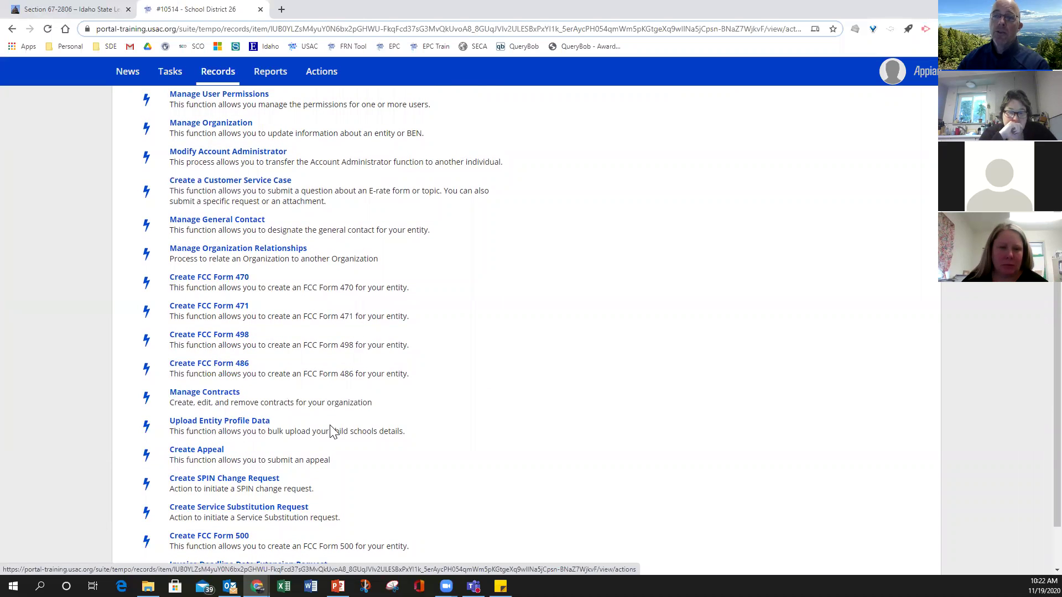
scroll(327, 475, "down", 1)
scroll(326, 474, "up", 2)
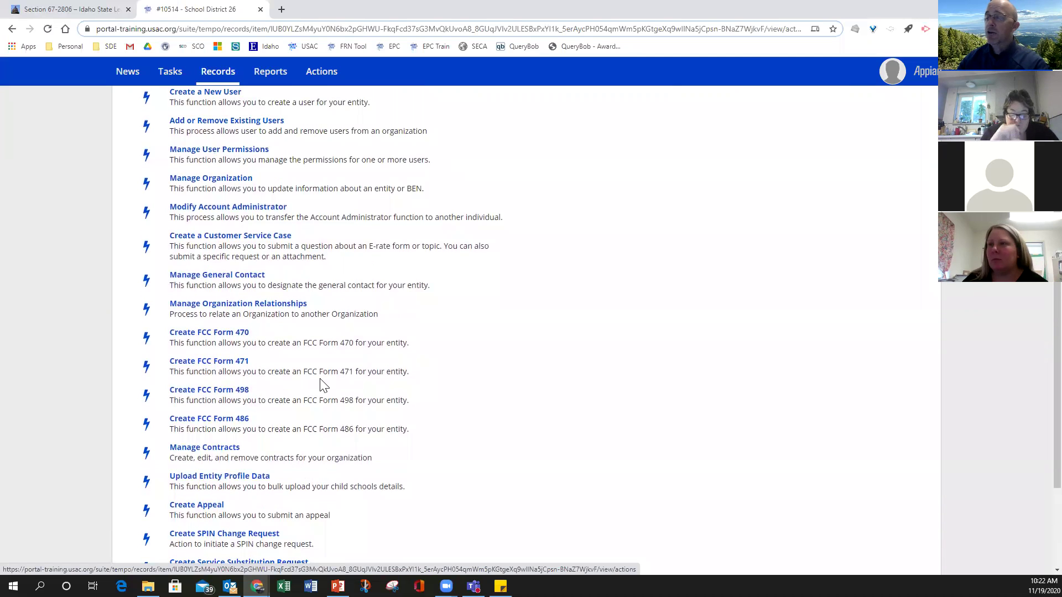
scroll(327, 393, "up", 2)
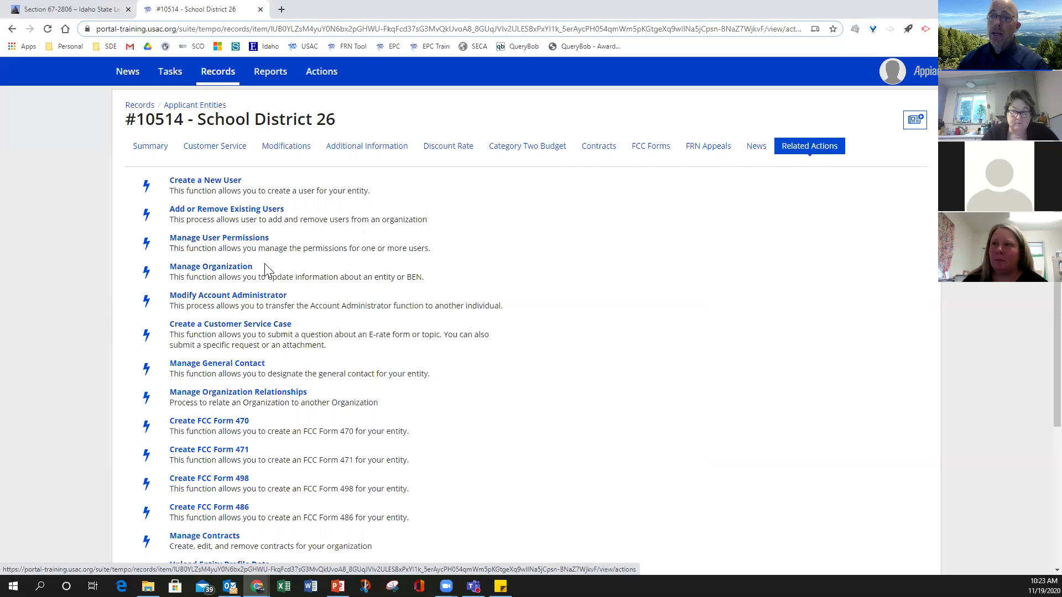
left_click(220, 271)
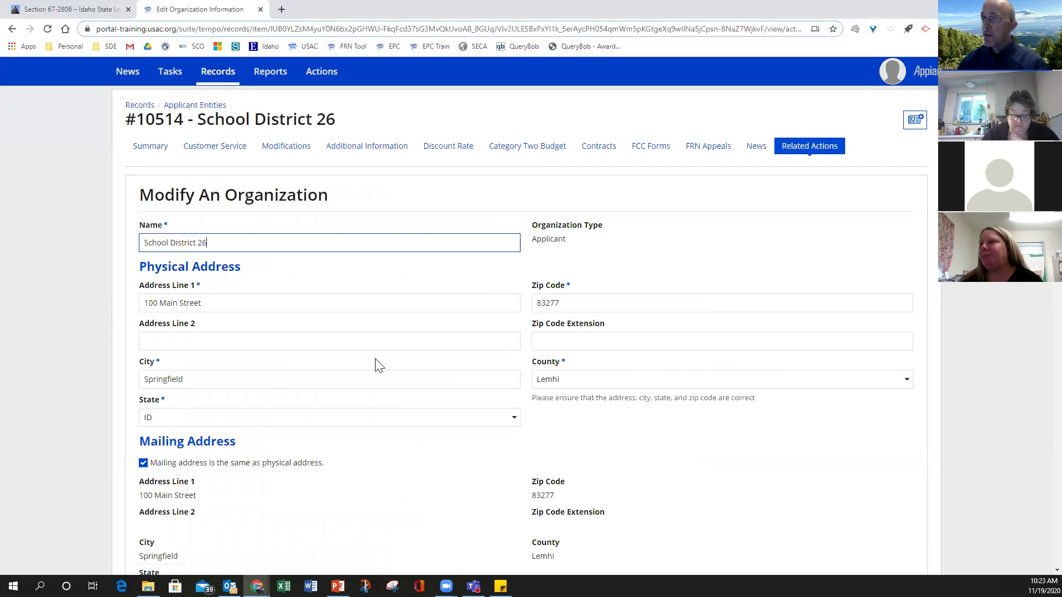
- Review the organization's name, physical address, mailing address and other contact fields
scroll(375, 365, "down", 6)
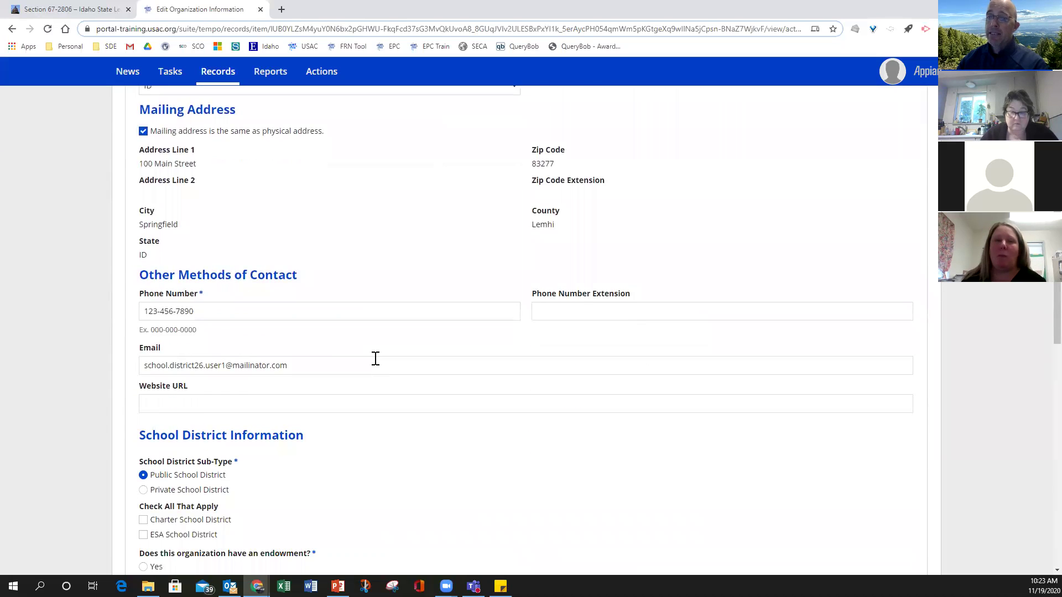
scroll(375, 365, "up", 6)
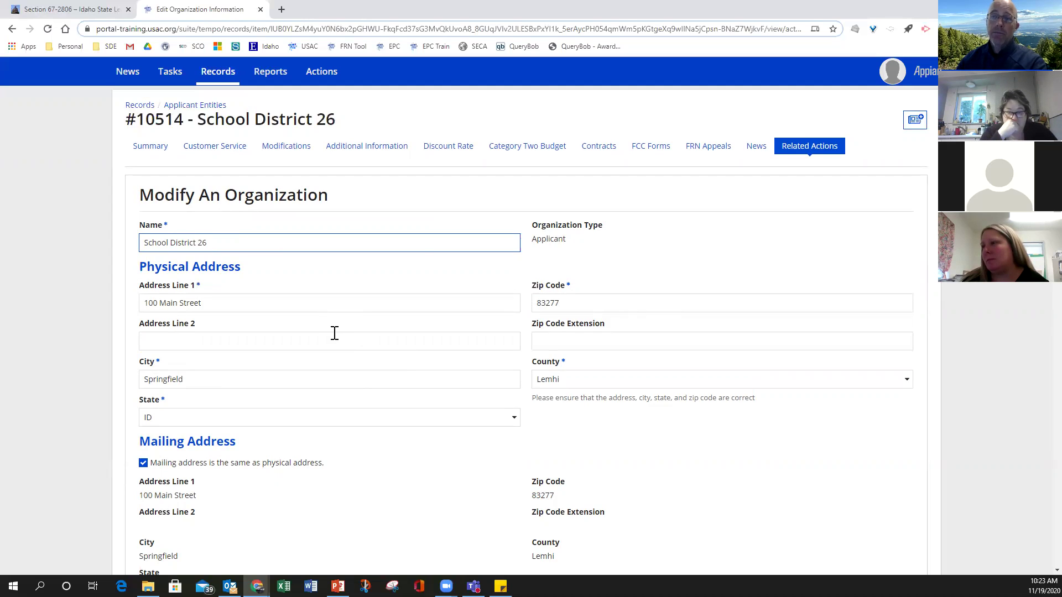
scroll(332, 333, "down", 1)
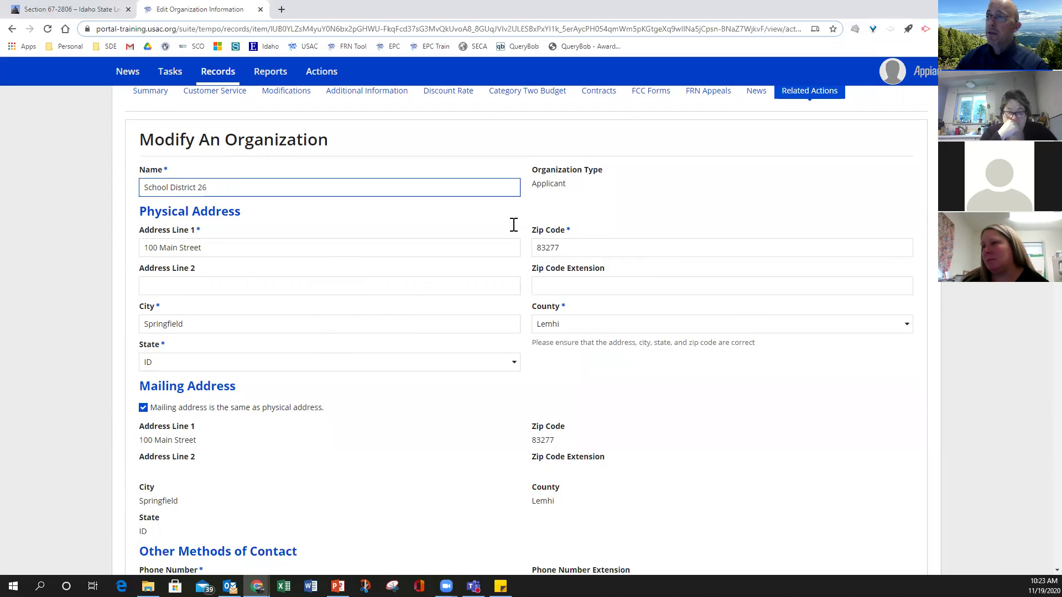
scroll(318, 266, "down", 1)
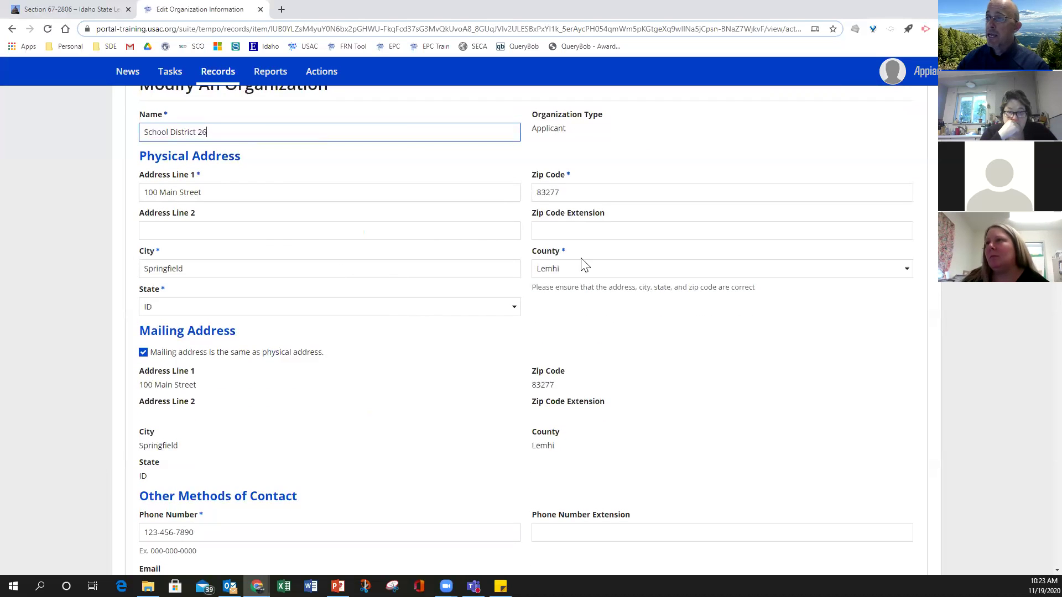
scroll(398, 363, "down", 1)
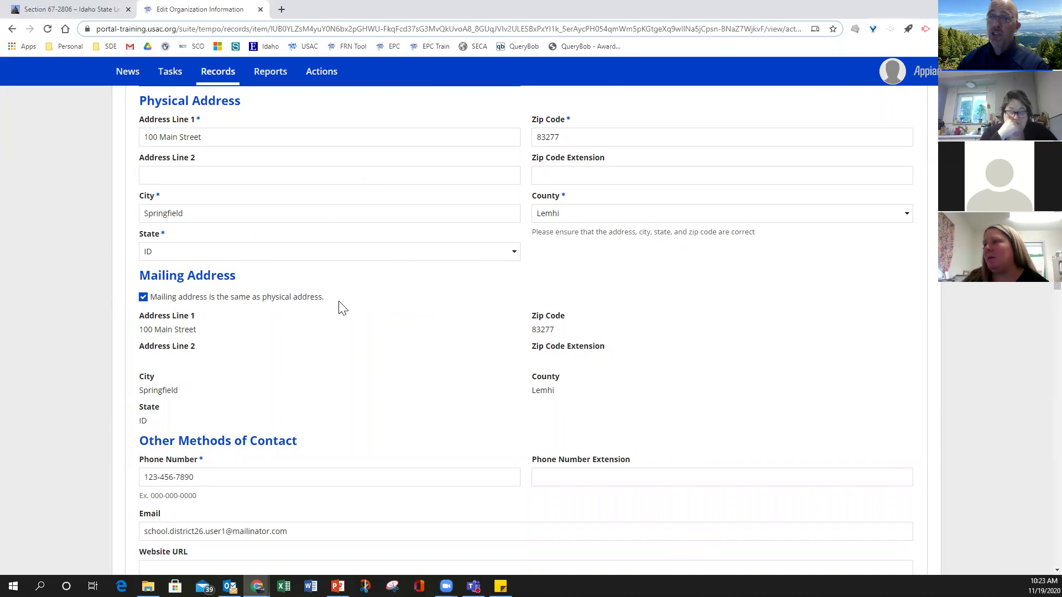
scroll(335, 308, "up", 2)
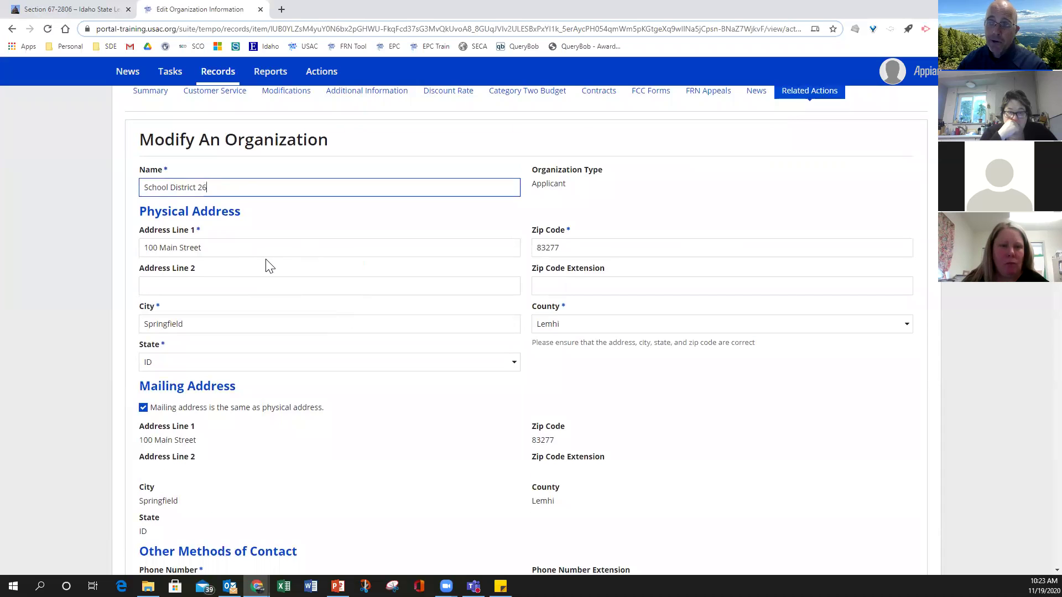
scroll(380, 357, "down", 2)
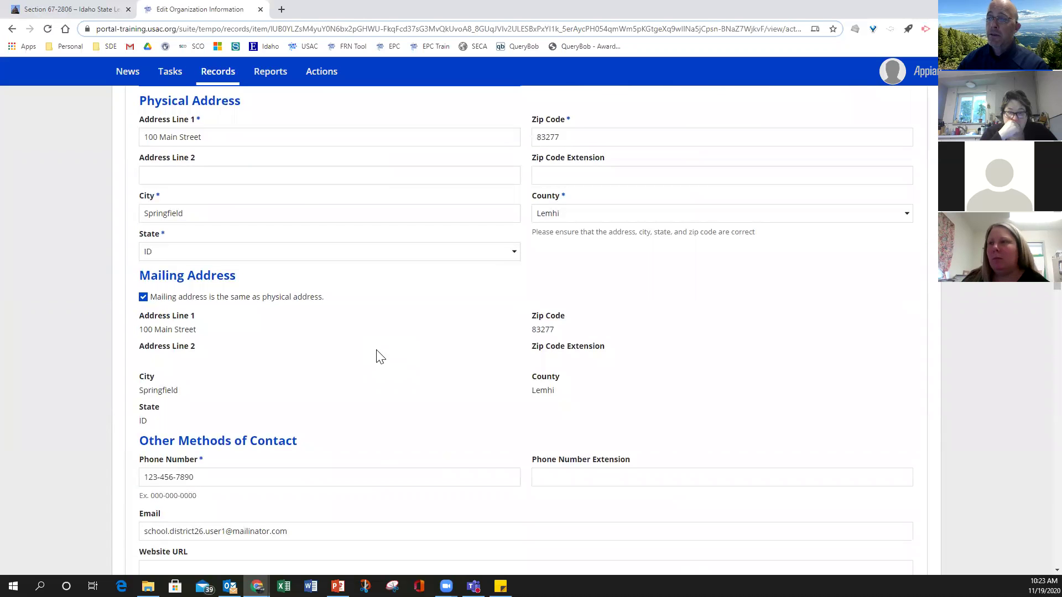
scroll(380, 357, "down", 1)
scroll(374, 355, "up", 4)
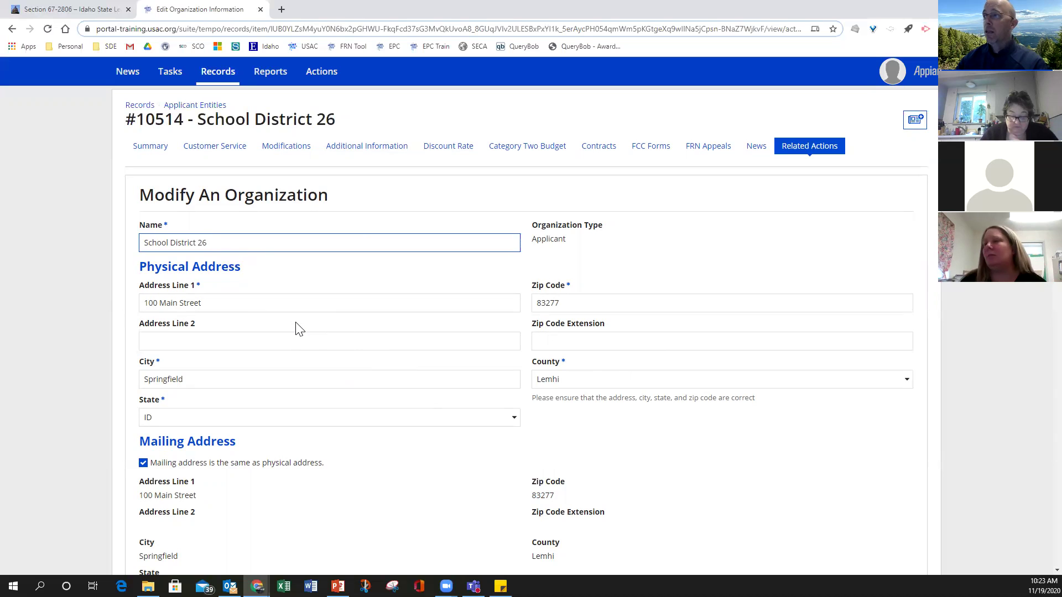
- Examine the School District Information settings, including sub-type, endowment, and the state and NCES code fields
scroll(298, 329, "down", 6)
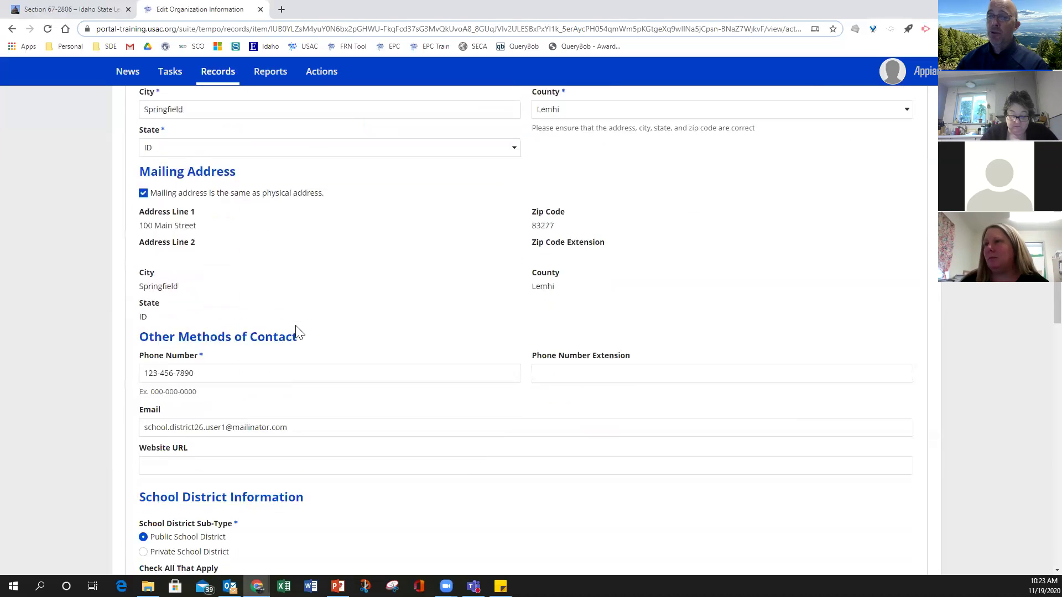
scroll(298, 331, "down", 2)
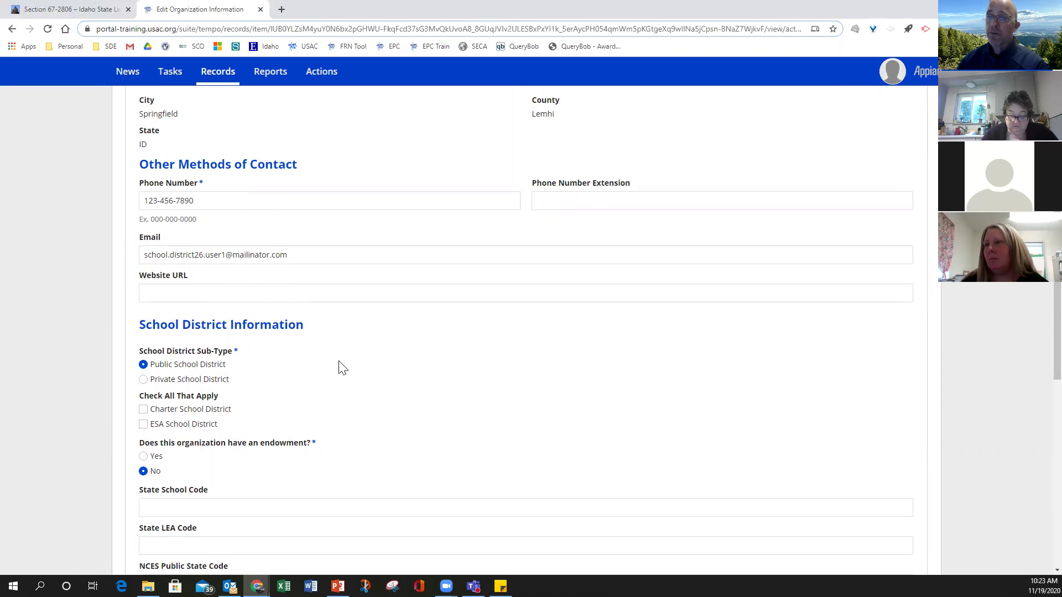
scroll(312, 360, "down", 2)
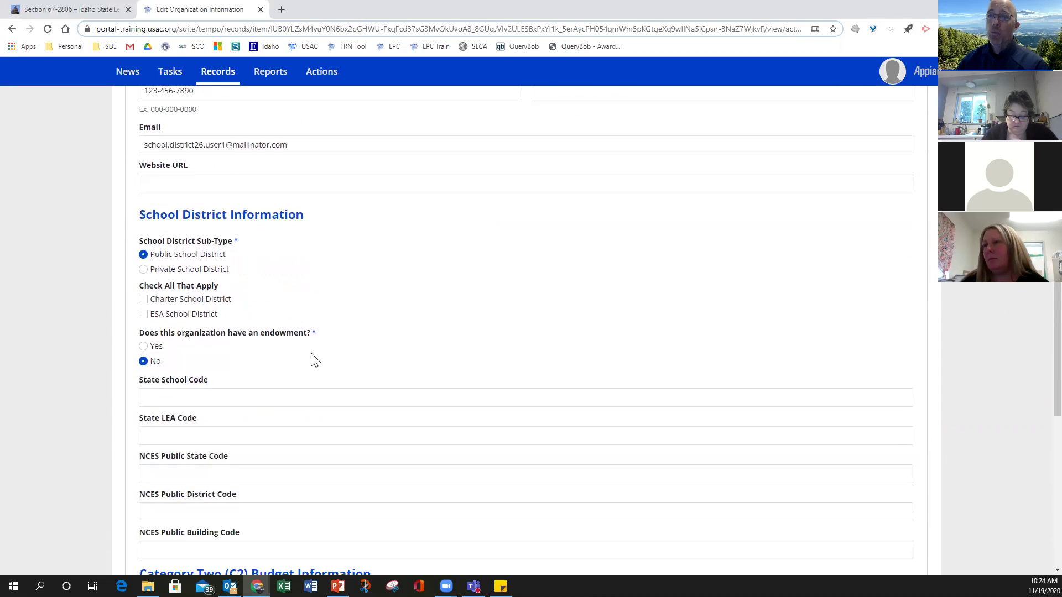
scroll(254, 321, "down", 1)
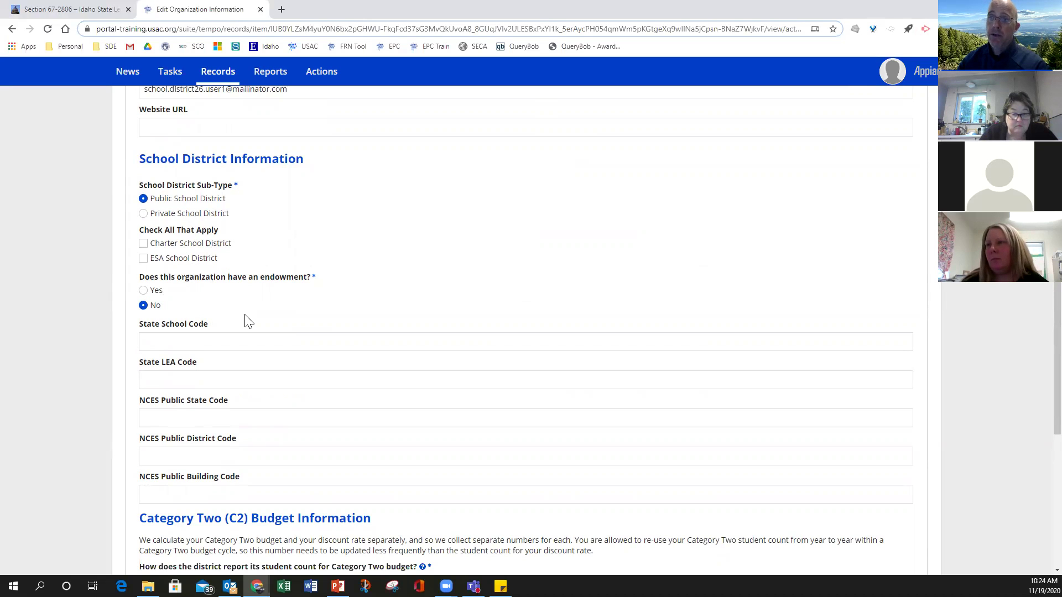
scroll(246, 320, "down", 1)
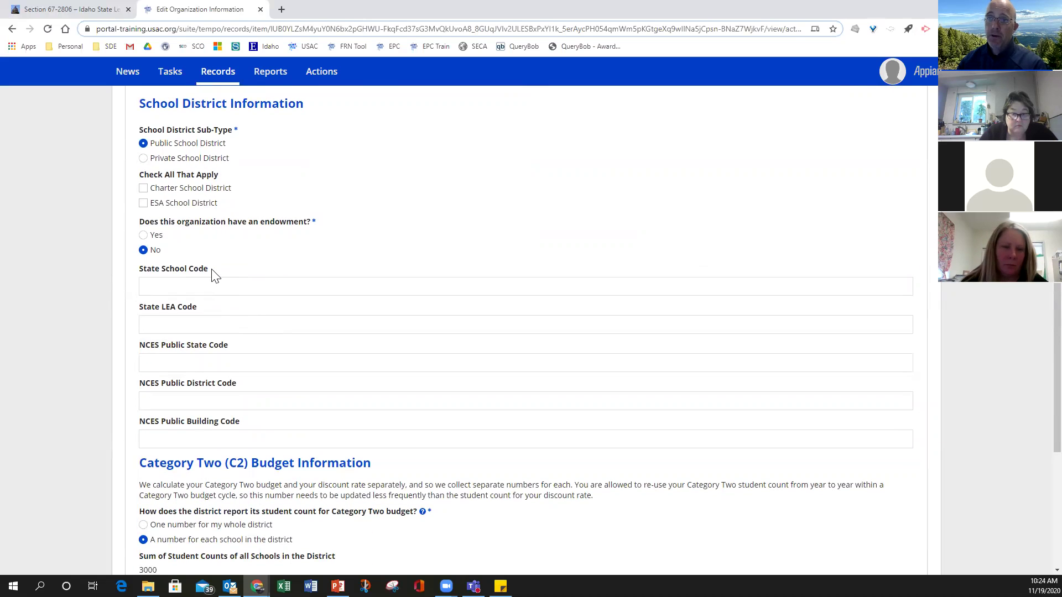
scroll(215, 275, "down", 1)
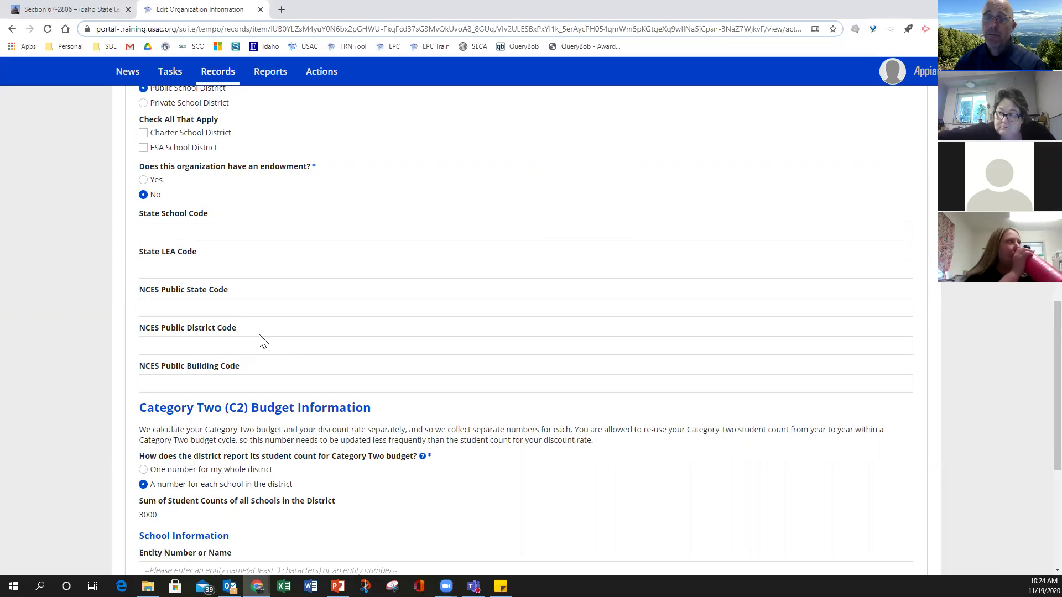
scroll(262, 341, "down", 1)
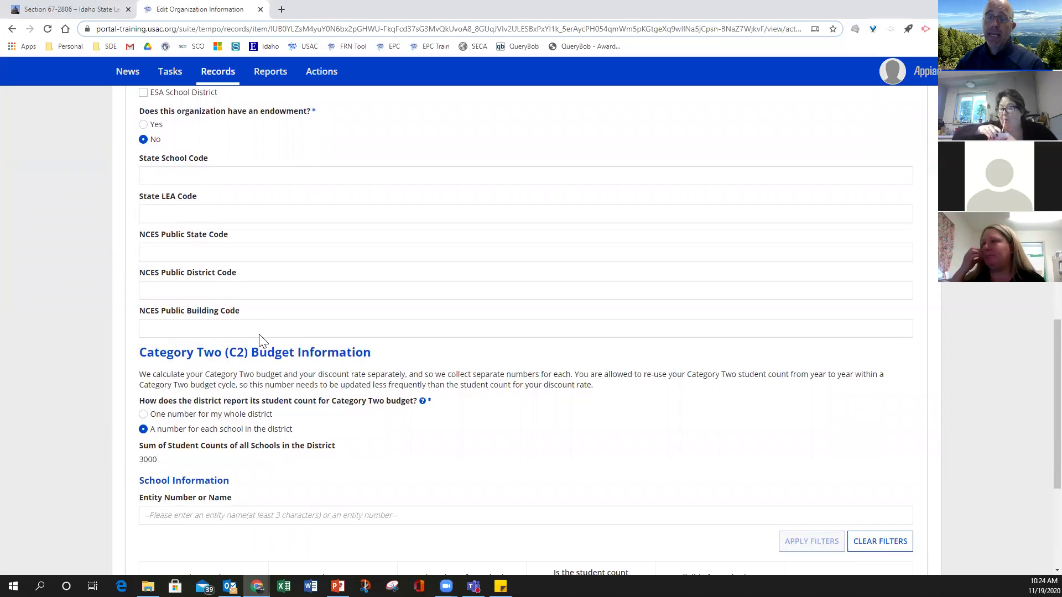
scroll(261, 339, "up", 1)
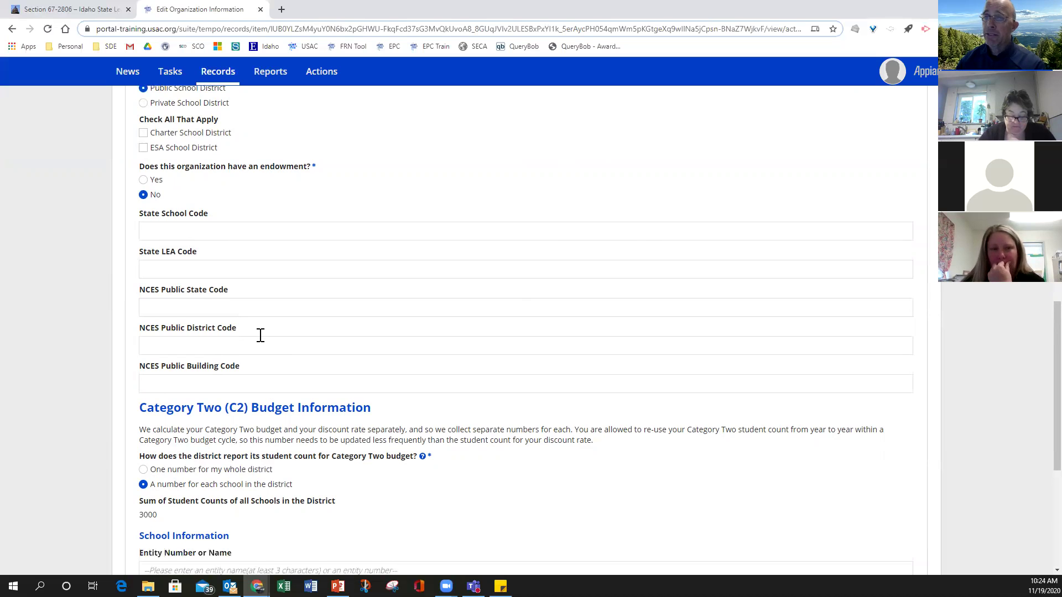
- Try reporting the Category Two student count as one number for the whole district, and return to a number for each school
scroll(260, 335, "down", 5)
scroll(260, 339, "up", 1)
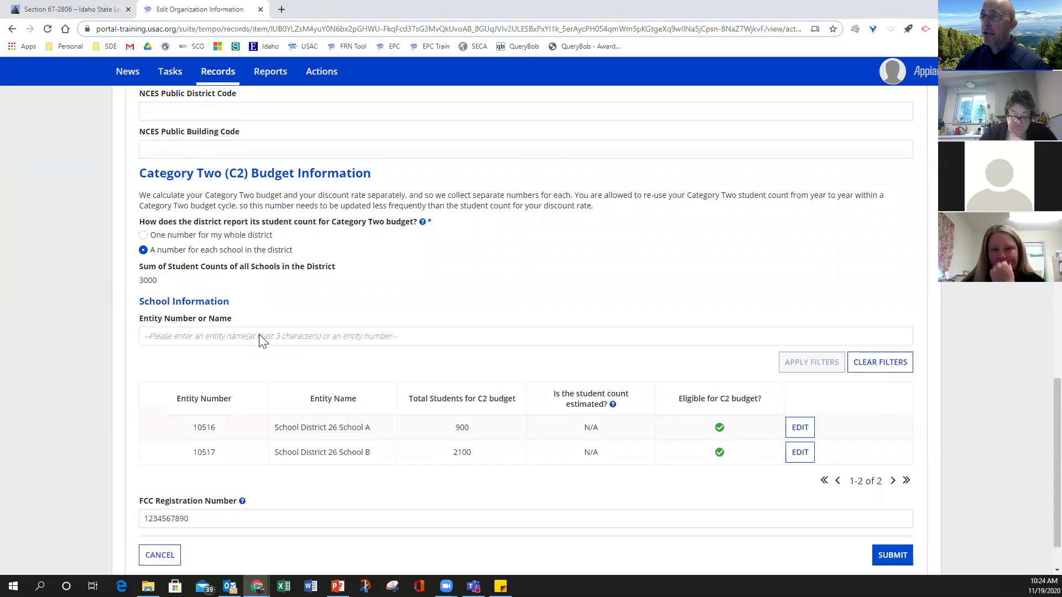
scroll(261, 339, "down", 1)
scroll(260, 335, "up", 1)
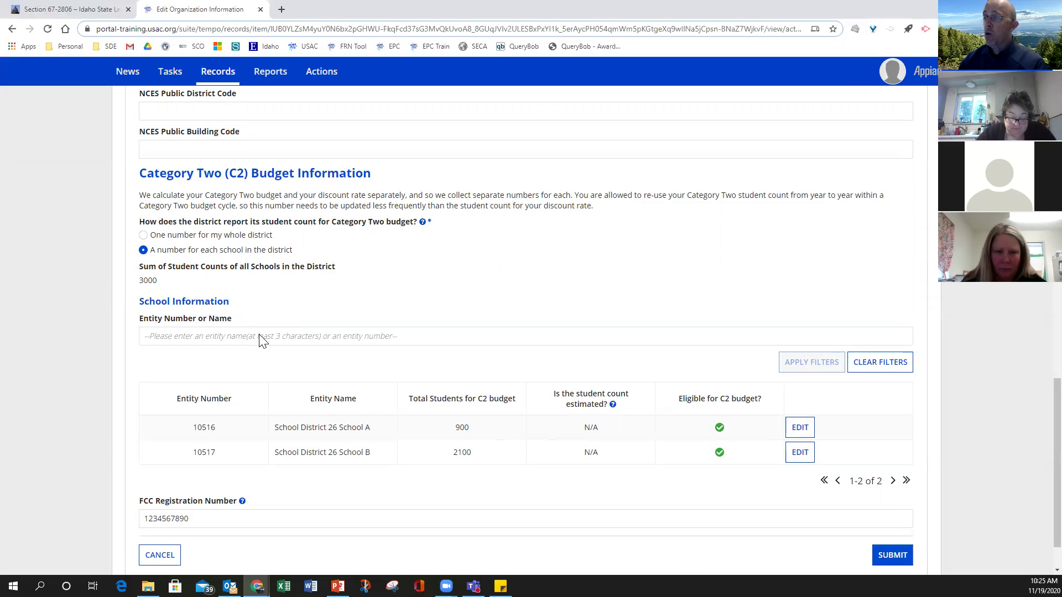
left_click(143, 235)
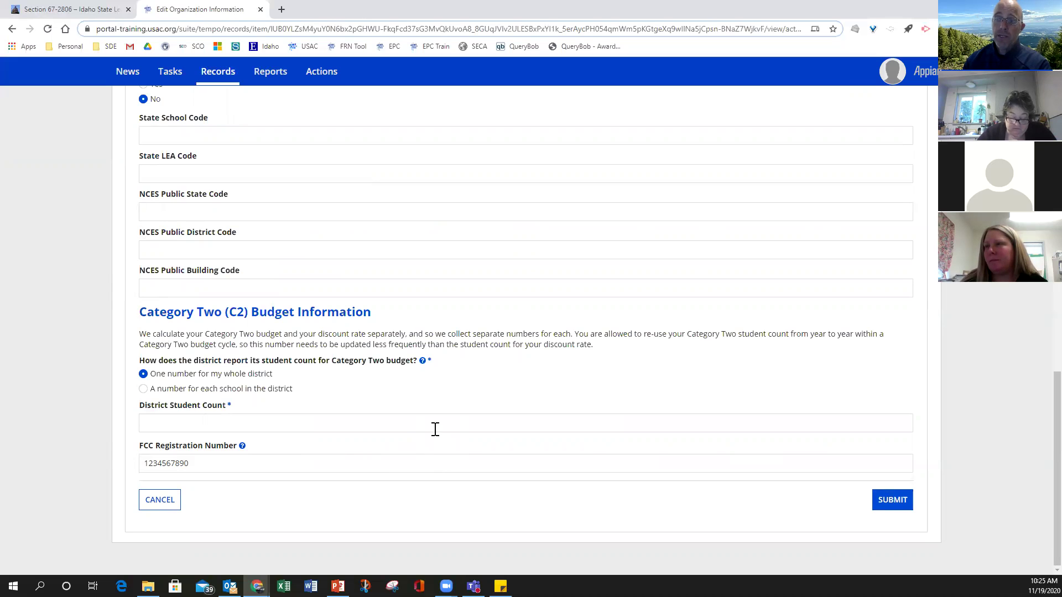
left_click(184, 420)
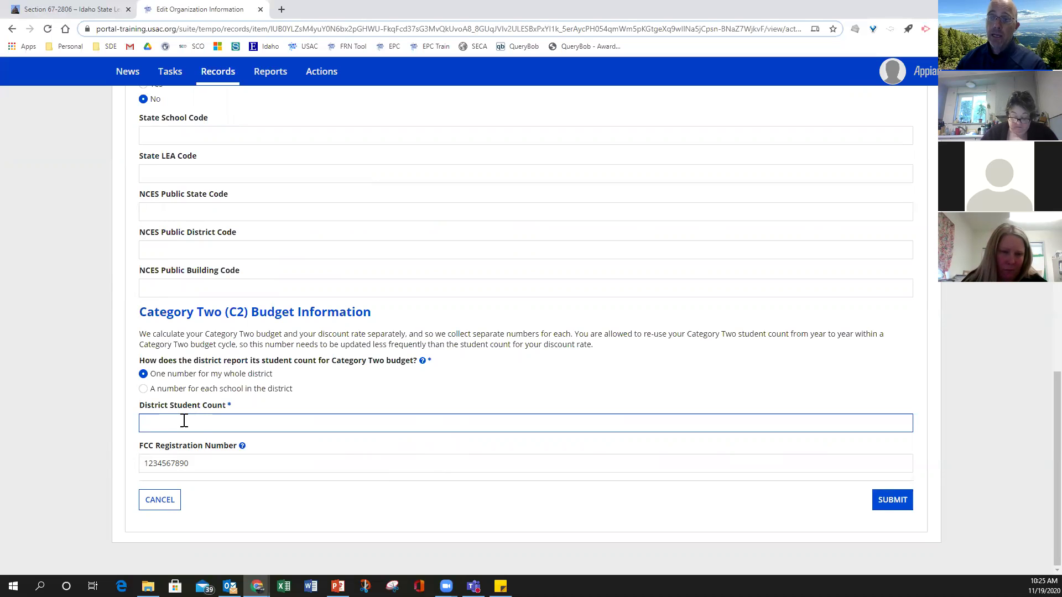
left_click(143, 389)
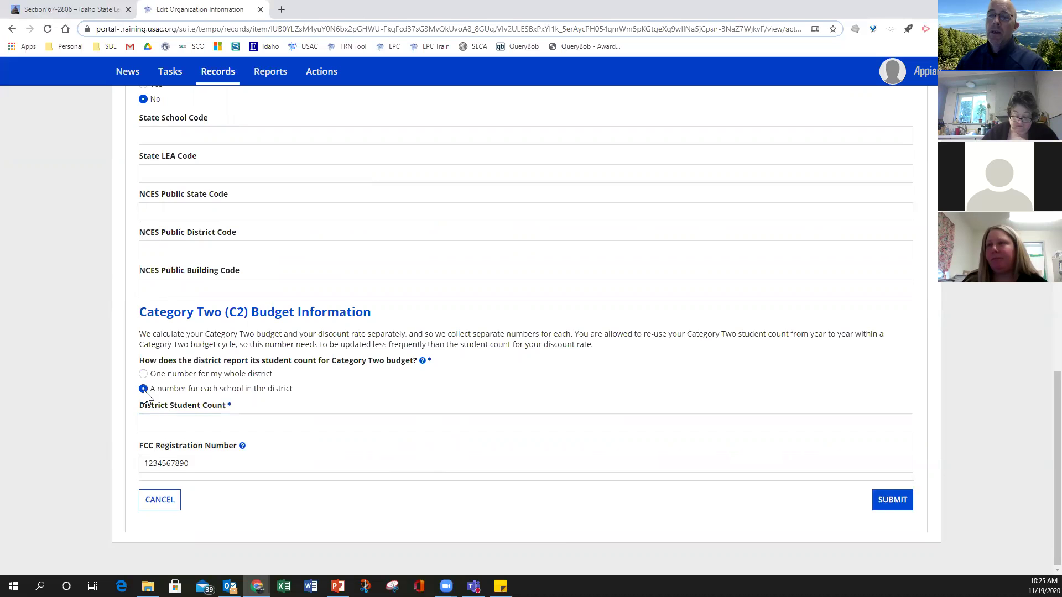
- Set School District 26 School A's total students for the C2 budget to 1250 and update its row
scroll(391, 432, "down", 4)
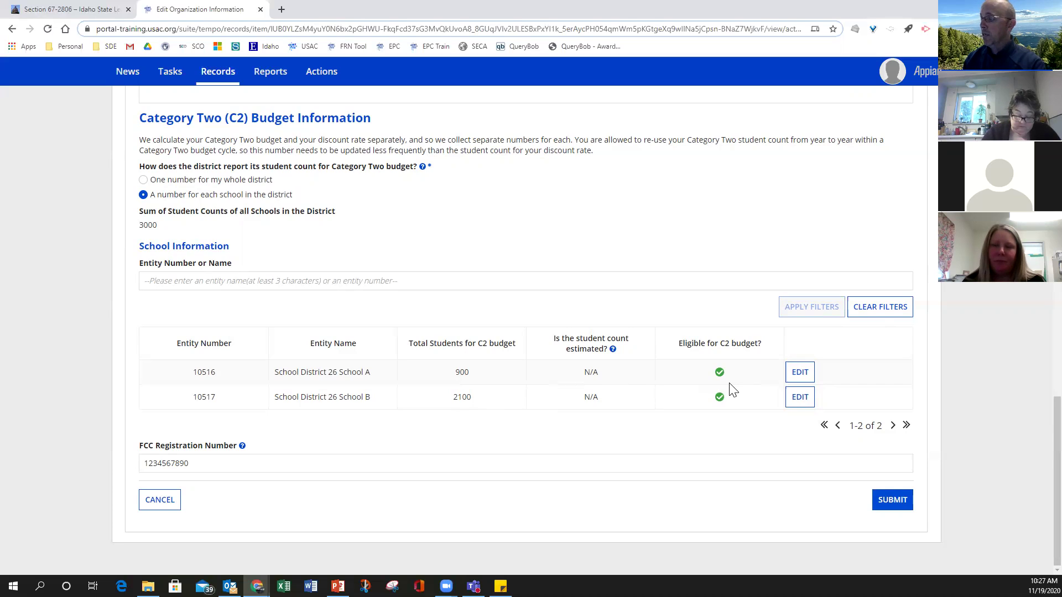
left_click(800, 373)
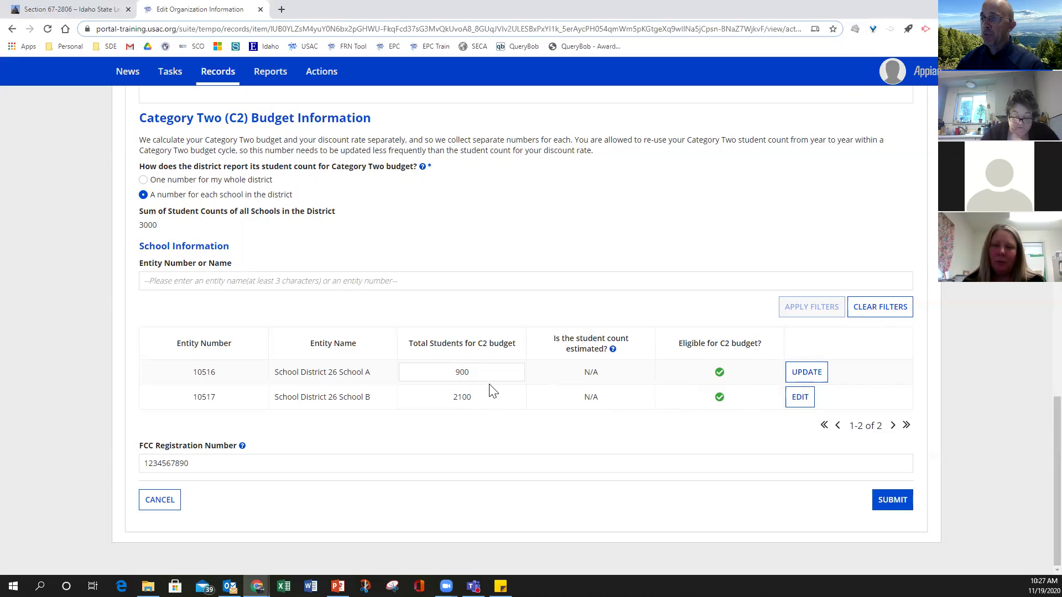
left_click_drag(487, 371, 435, 367)
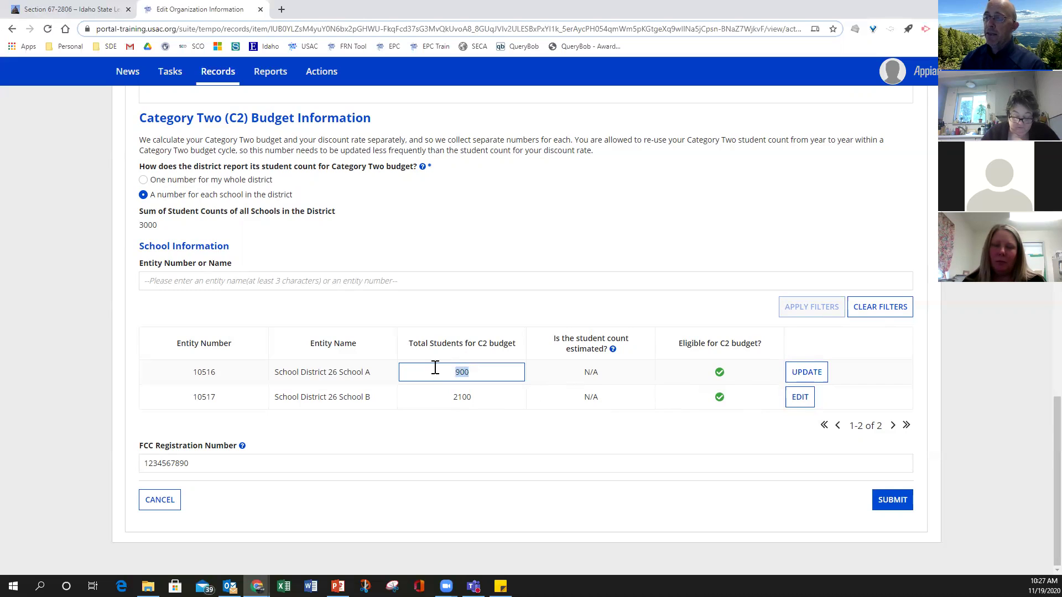
type("1250")
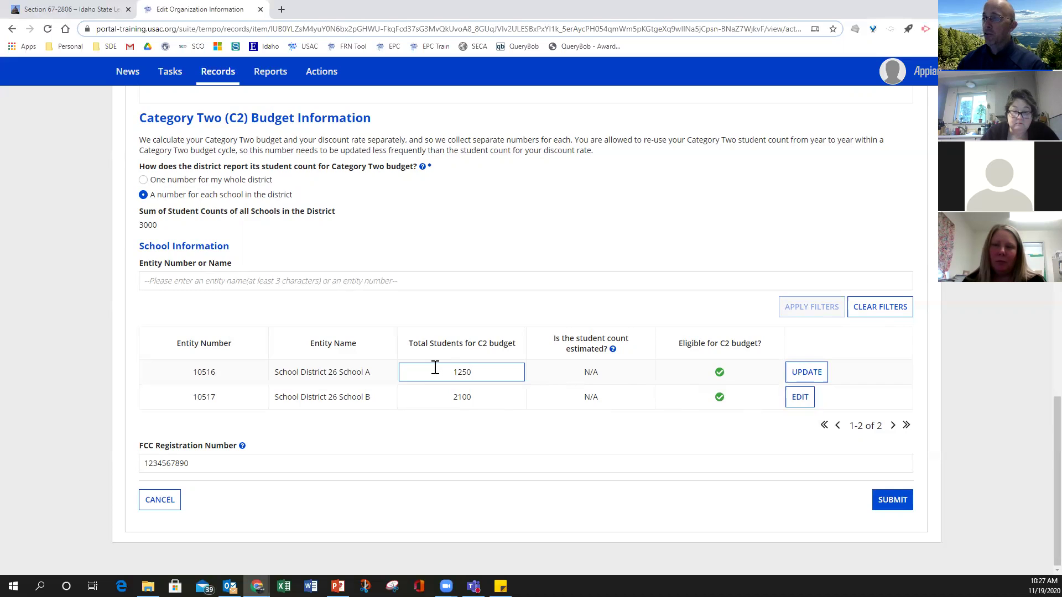
left_click(806, 371)
scroll(557, 465, "down", 1)
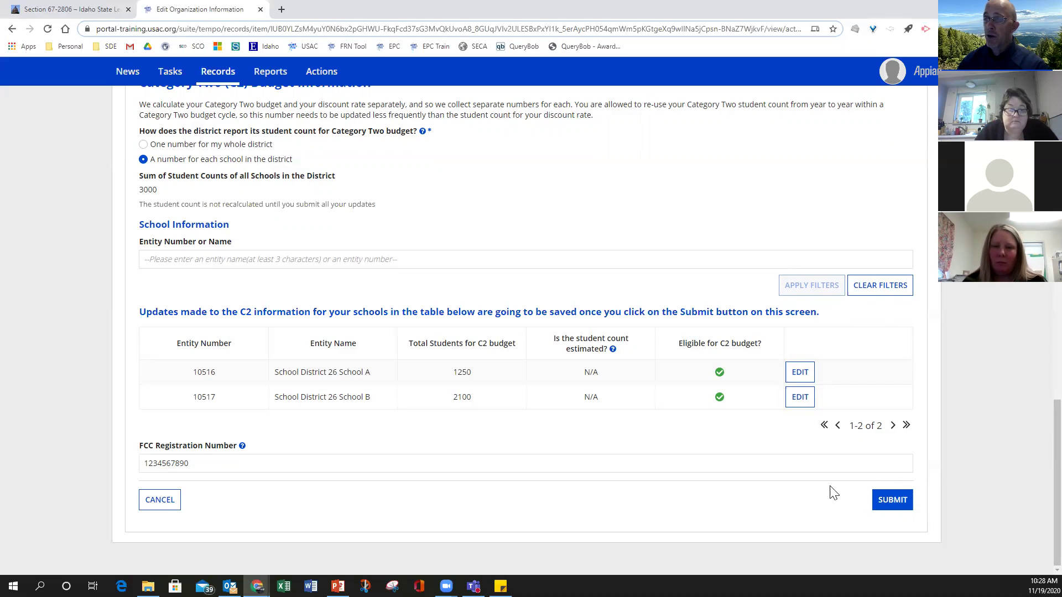
- Submit the organization changes under the modification nickname "FY2021 School A Student Change"
left_click(887, 500)
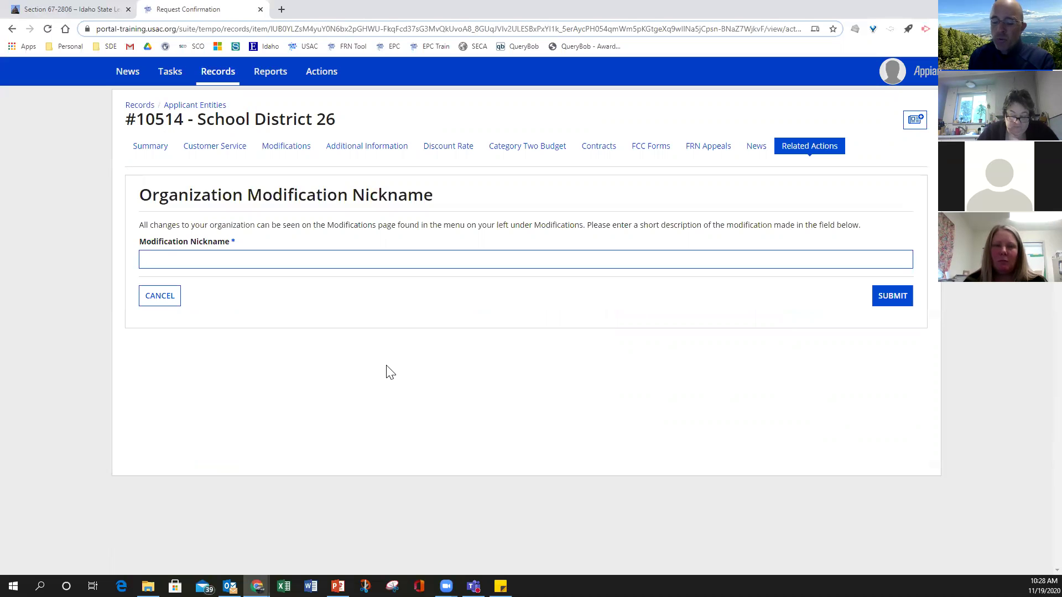
type("F")
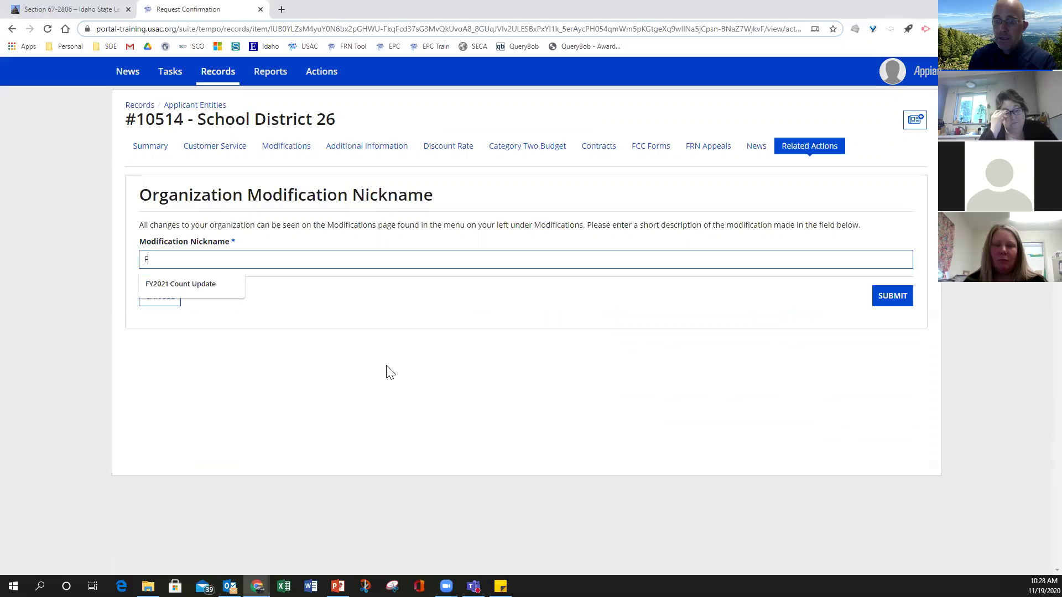
type("Y202")
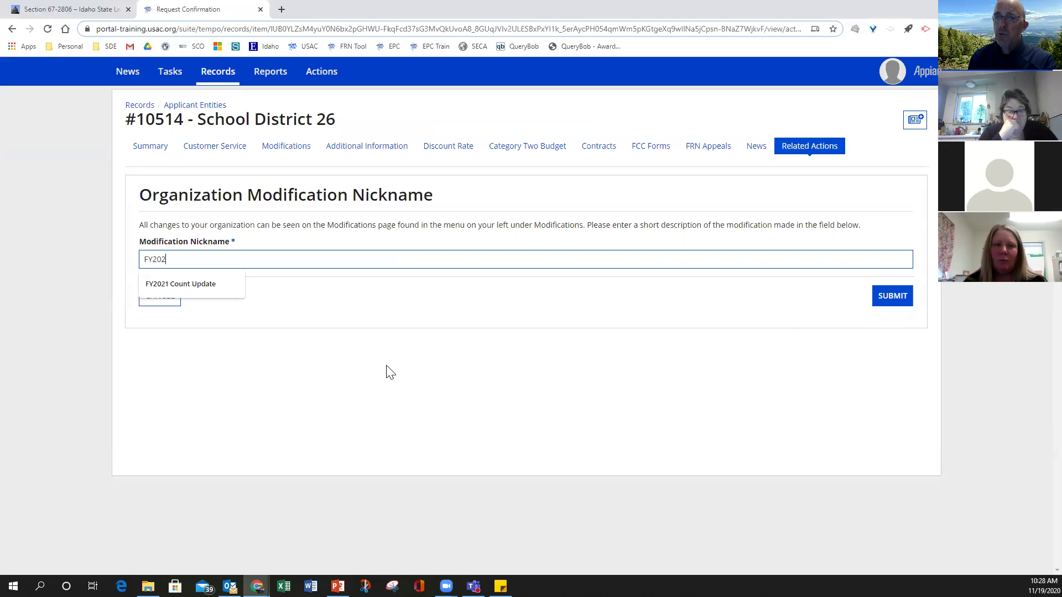
type("1 School A")
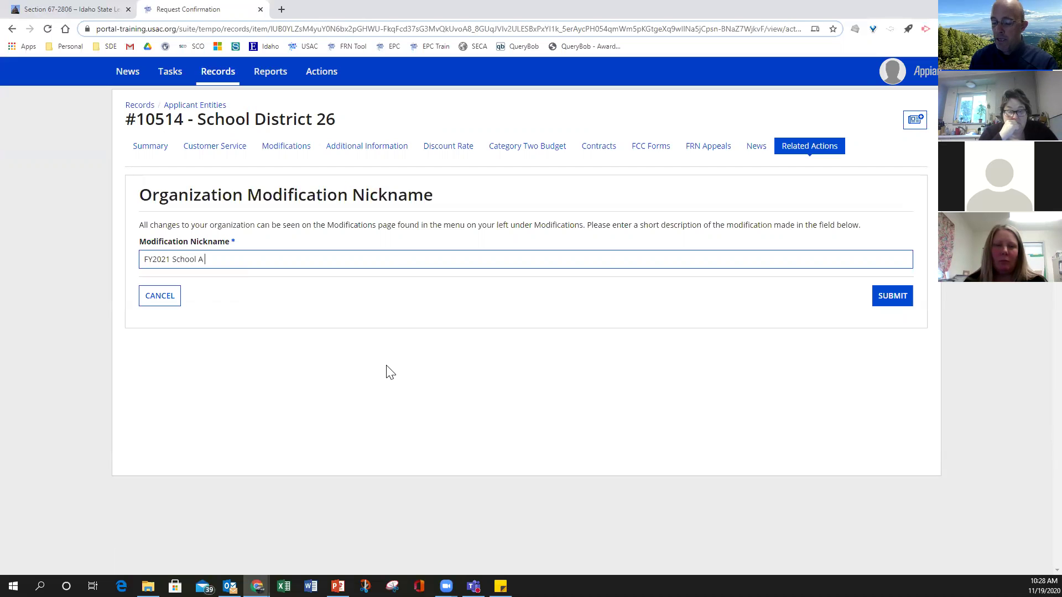
type(" Student Change")
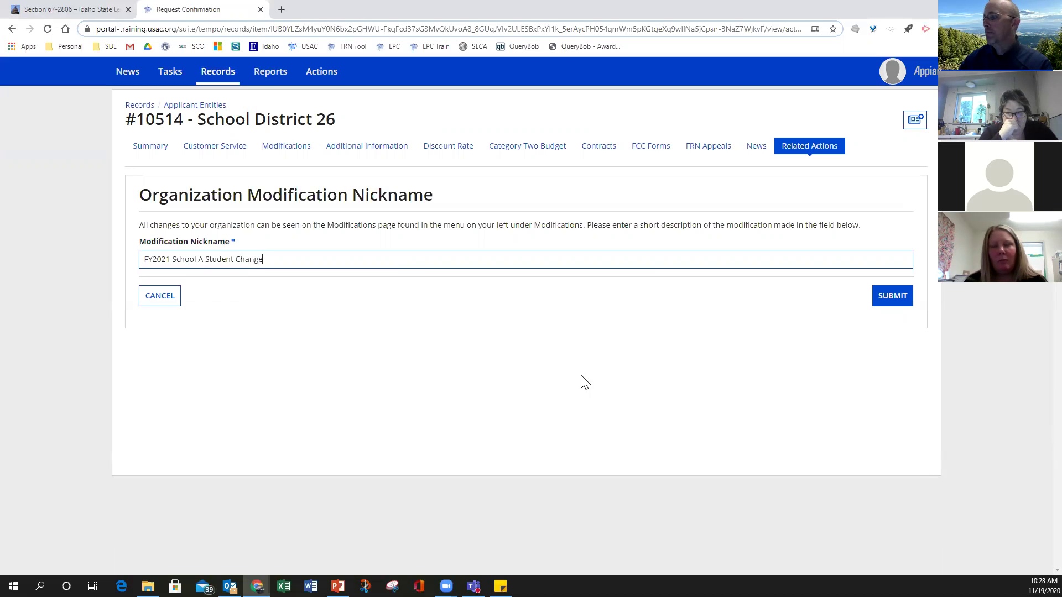
left_click(893, 301)
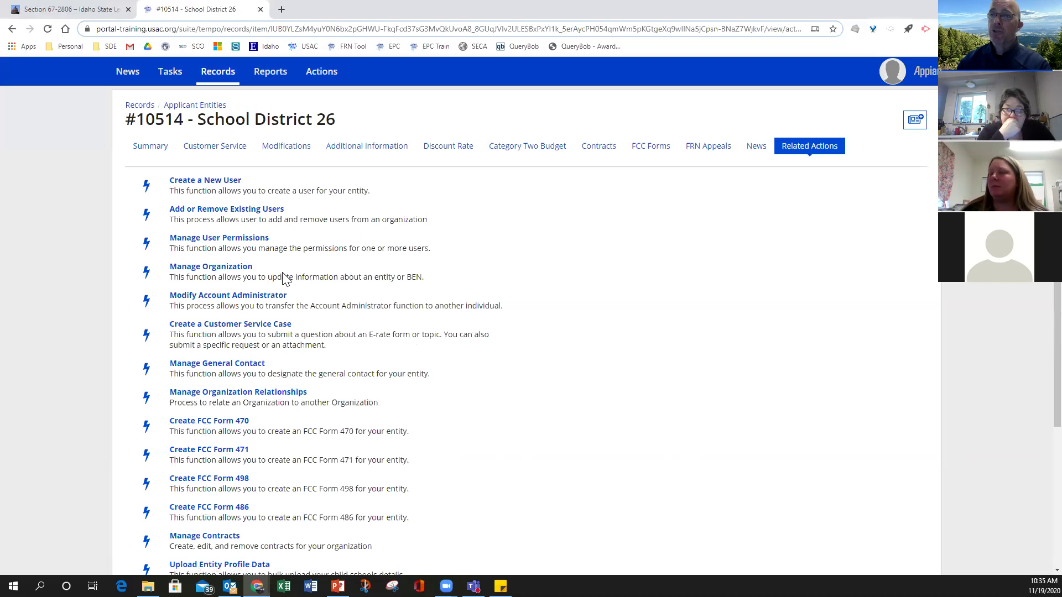
- Return to the applicant landing page and start a new FCC Form 470
left_click(319, 78)
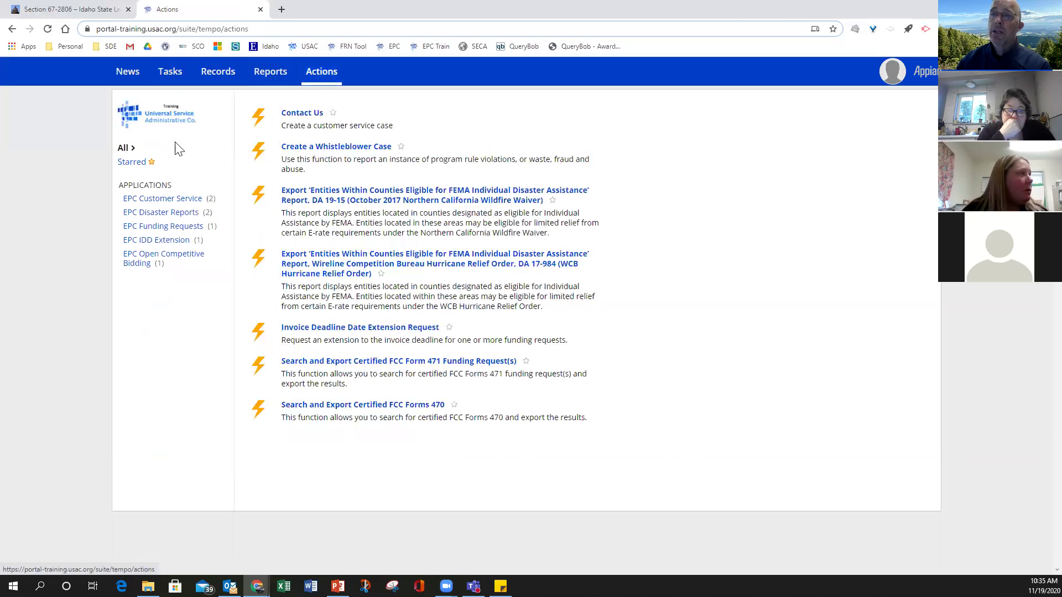
left_click(148, 122)
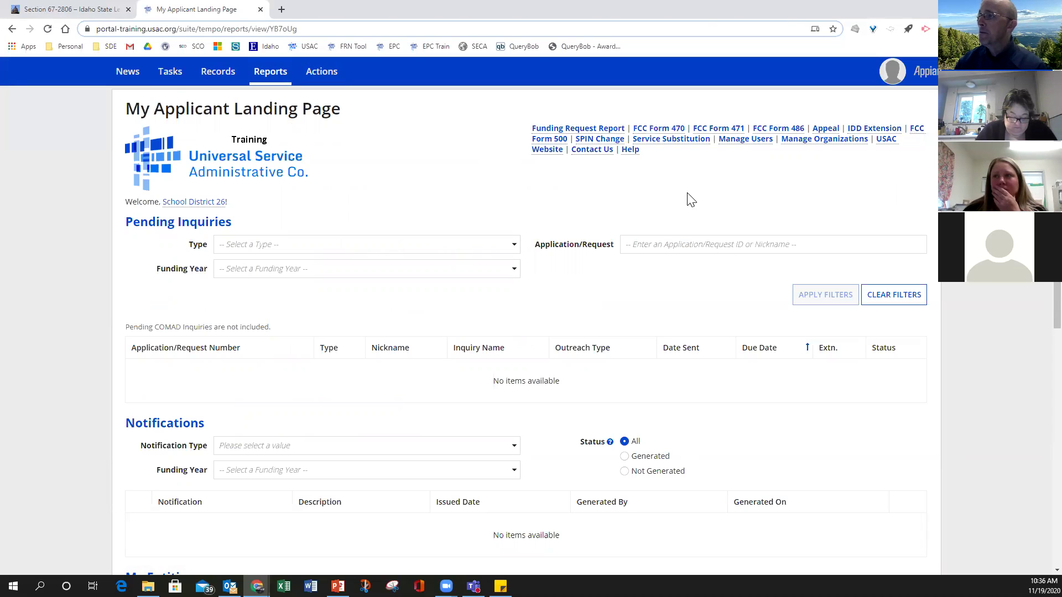
left_click(658, 129)
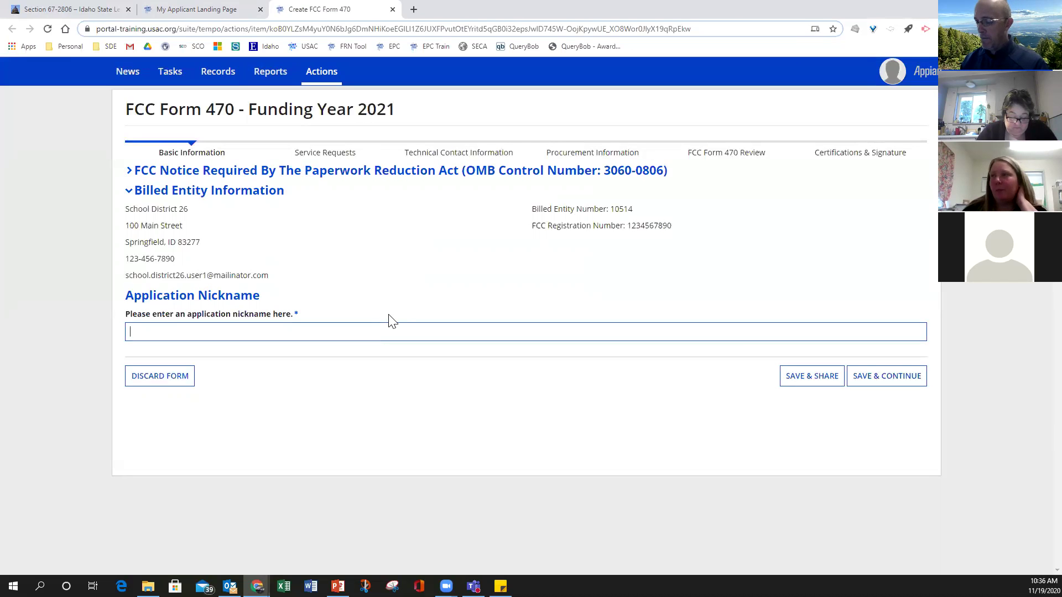
- Give the Form 470 the application nickname "FY2021 WAN Service for SD 26" and save it
type("FY20201")
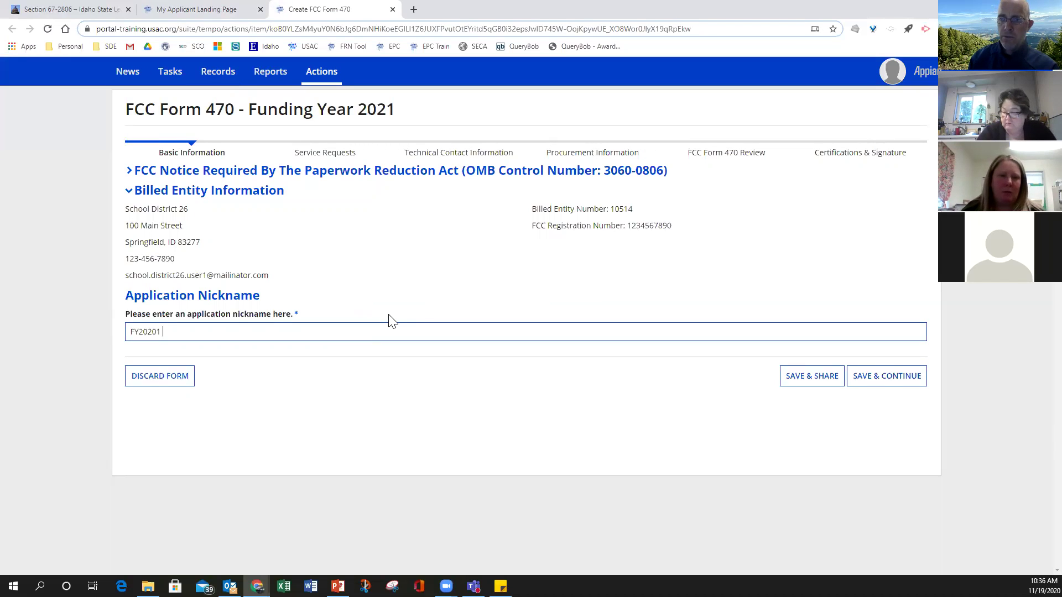
key("Left")
key("Left")
key("BackSpace")
key("End")
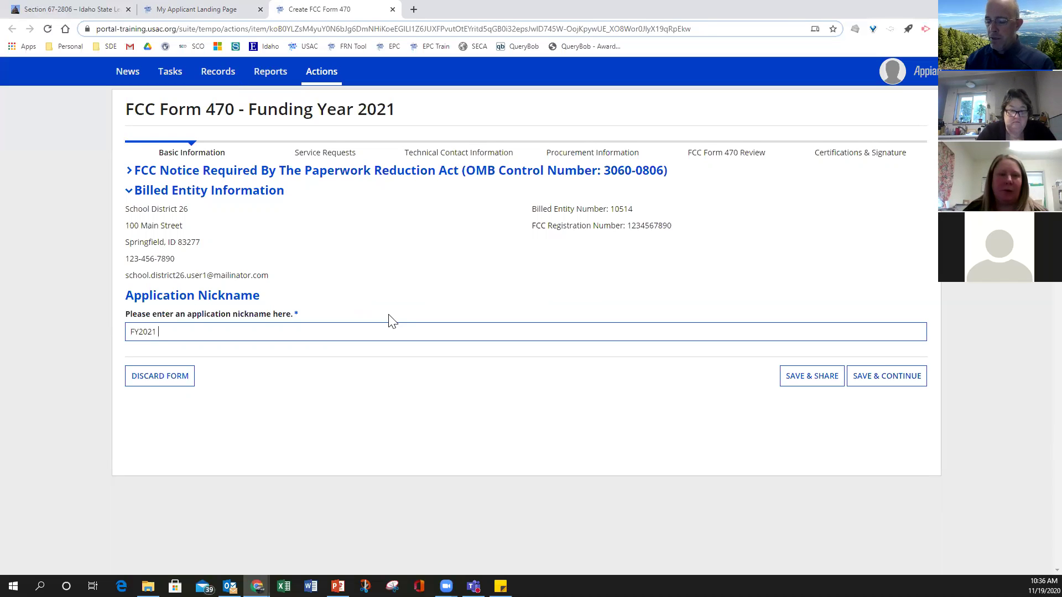
type("WAN Ser")
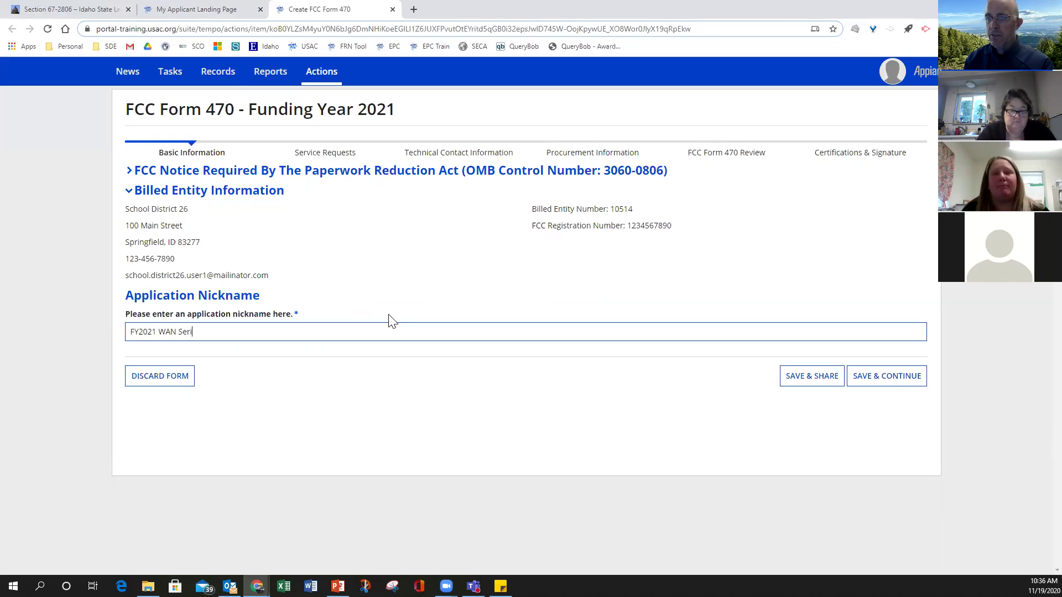
type("vice ")
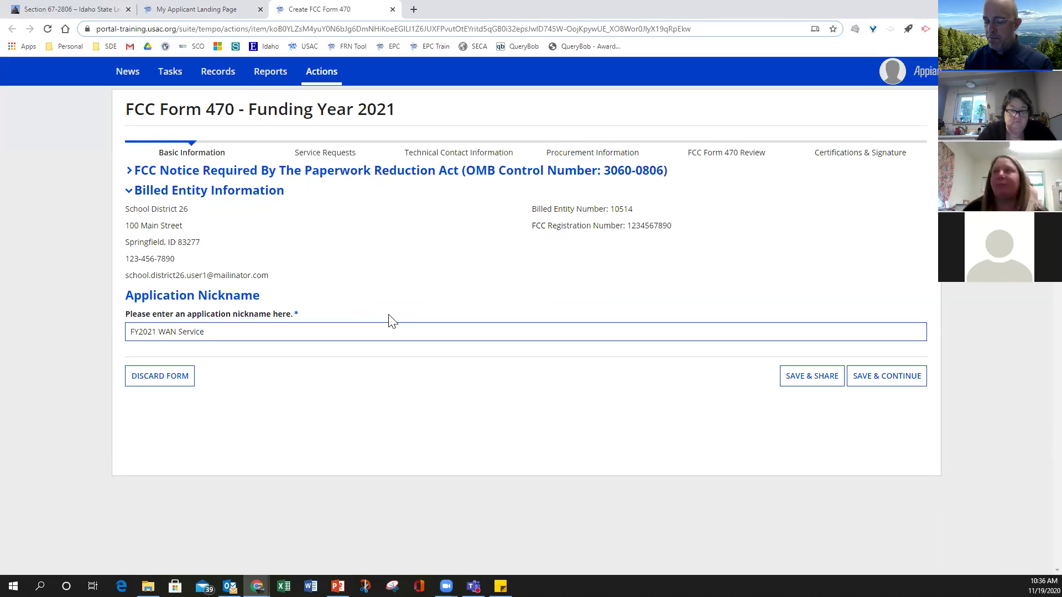
type("for SD")
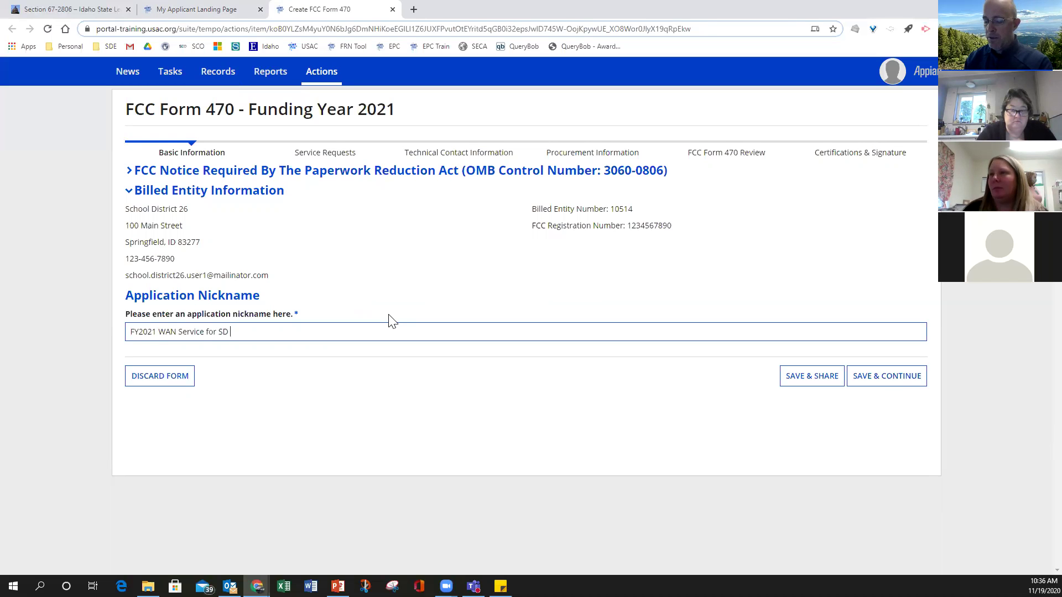
type(" 26")
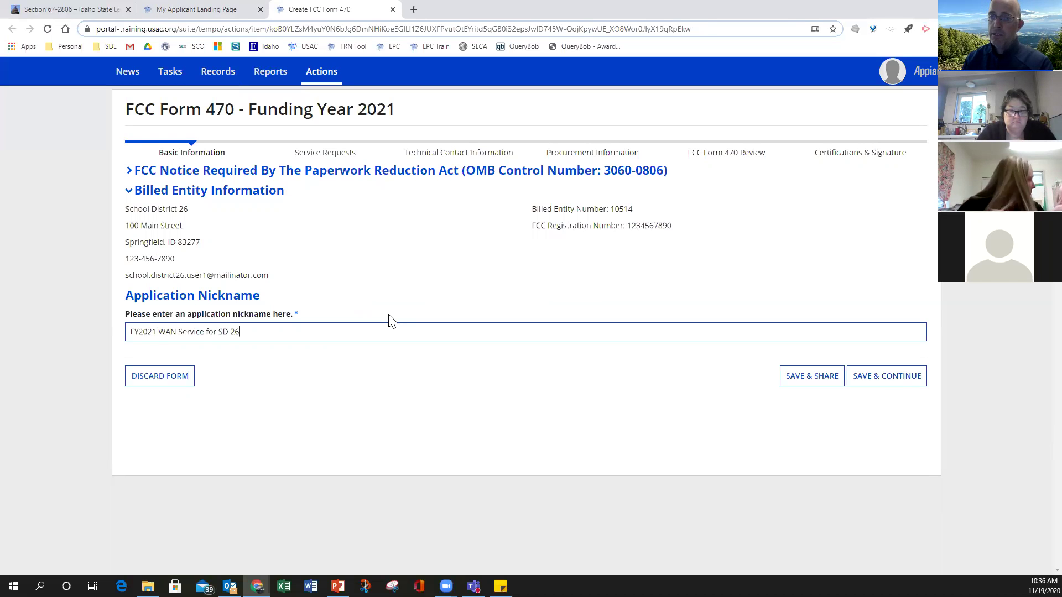
left_click(889, 383)
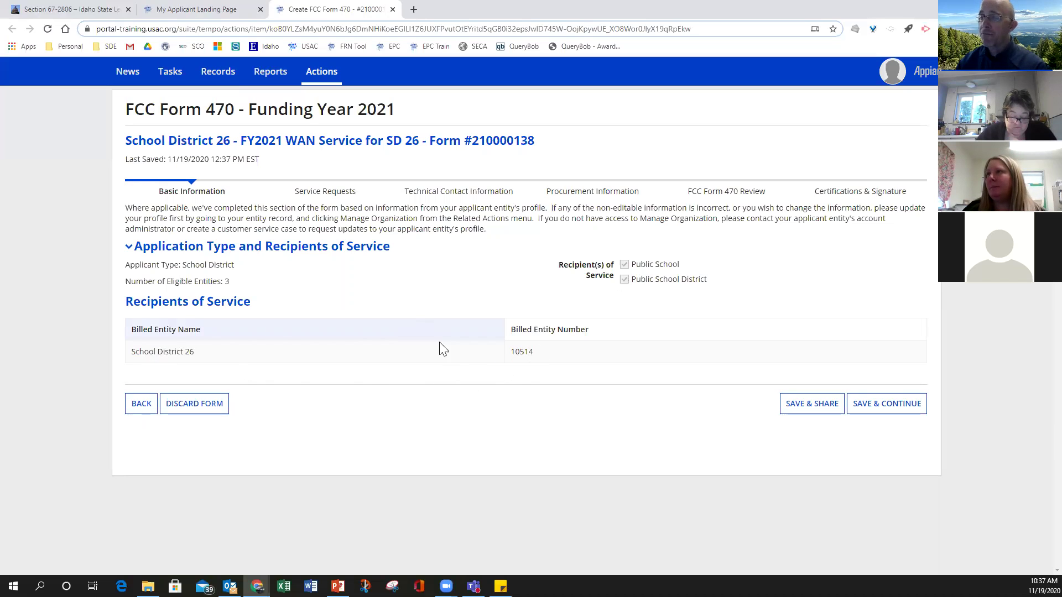
- Accept the recipients of service, answer Yes to being the main contact person, and continue to the service requests
left_click(885, 412)
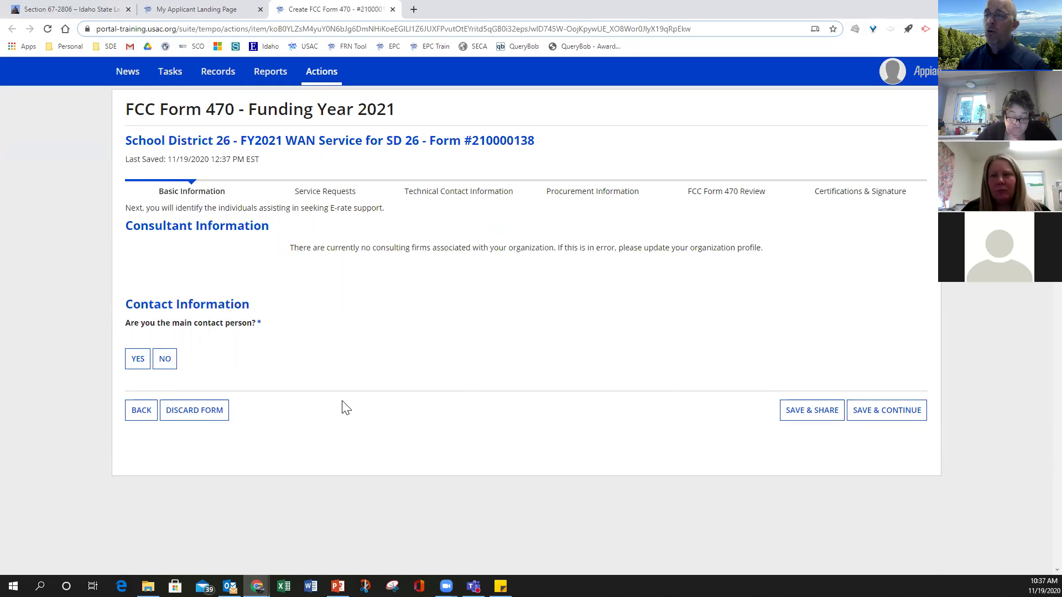
left_click(816, 416)
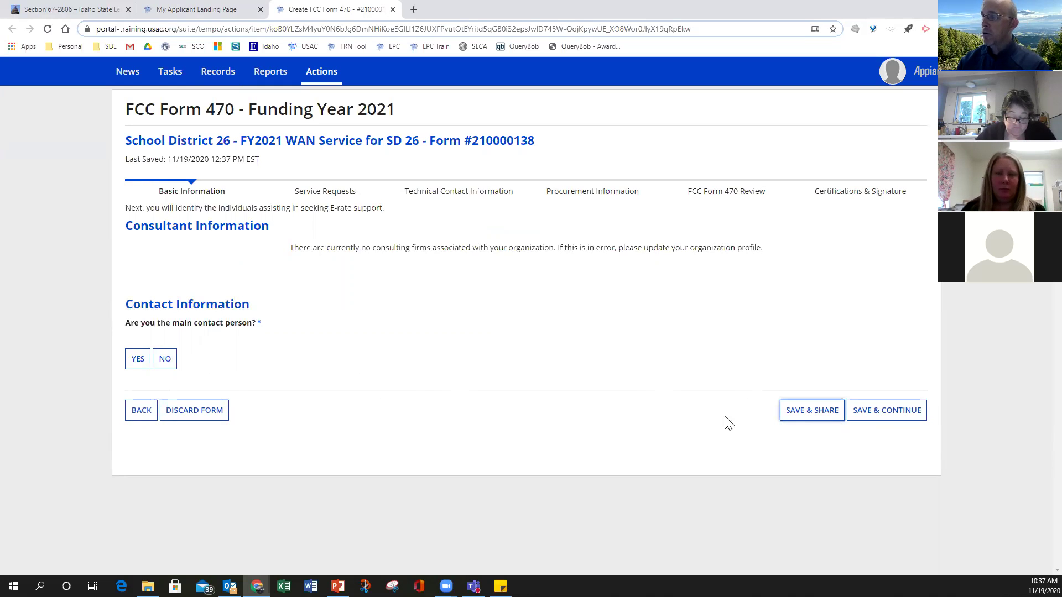
left_click(886, 421)
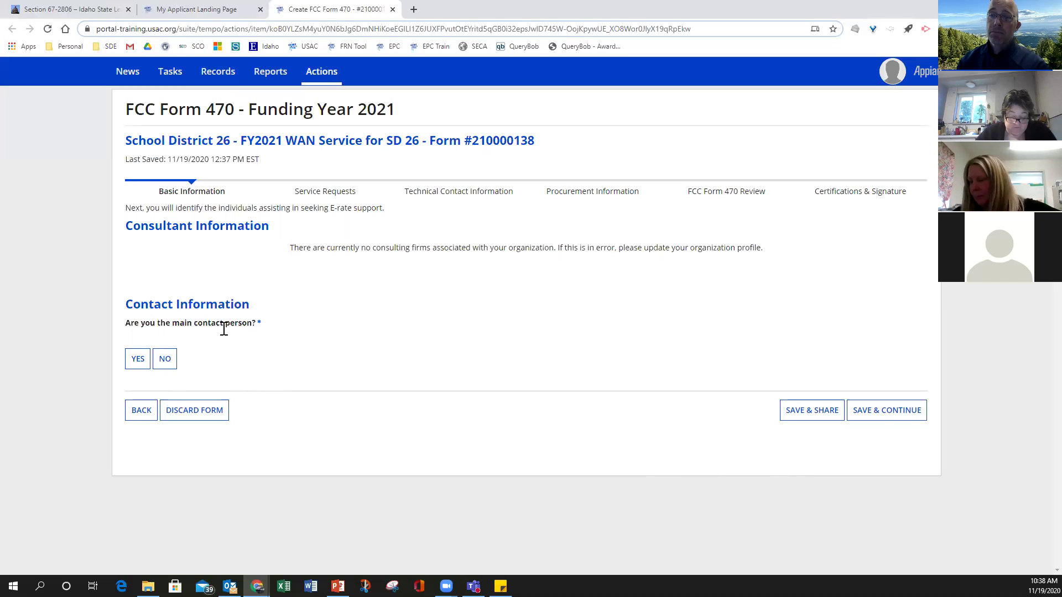
left_click(139, 360)
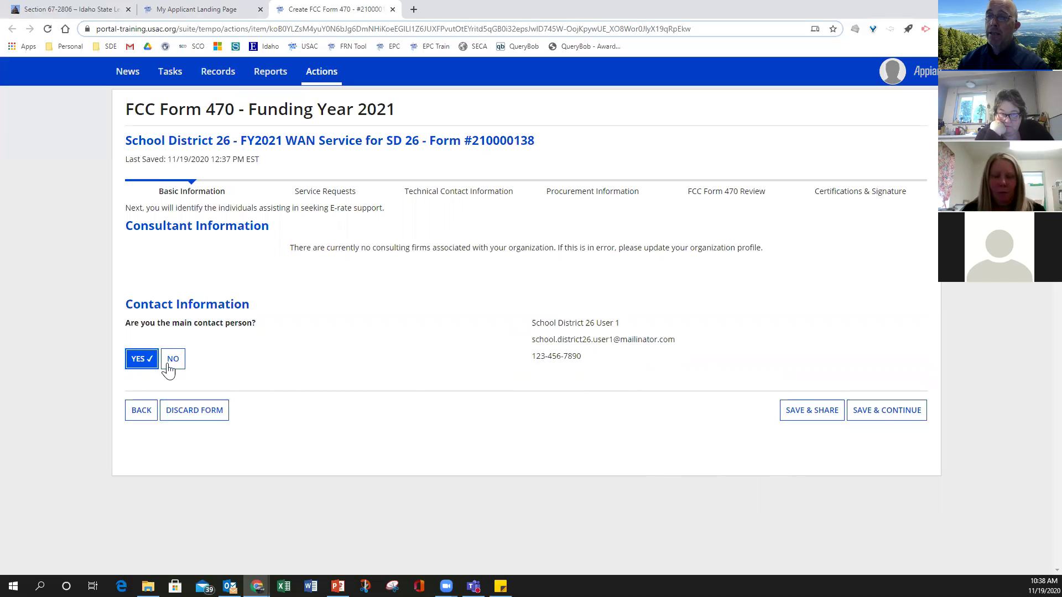
left_click(896, 415)
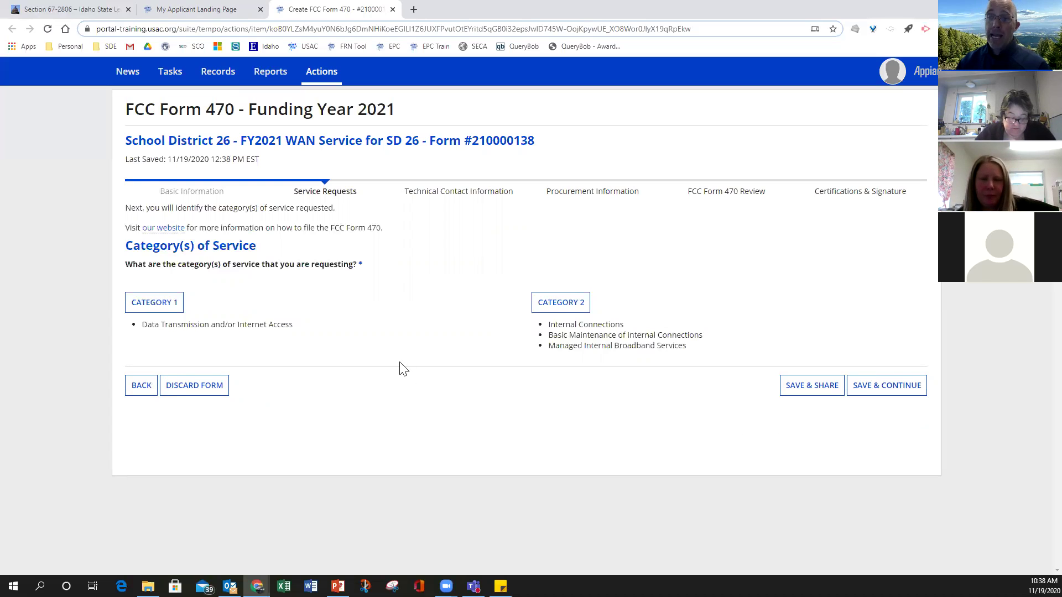
- Request only Category 1 service on the form, leaving Category 2 unselected, and save the choice
left_click(166, 303)
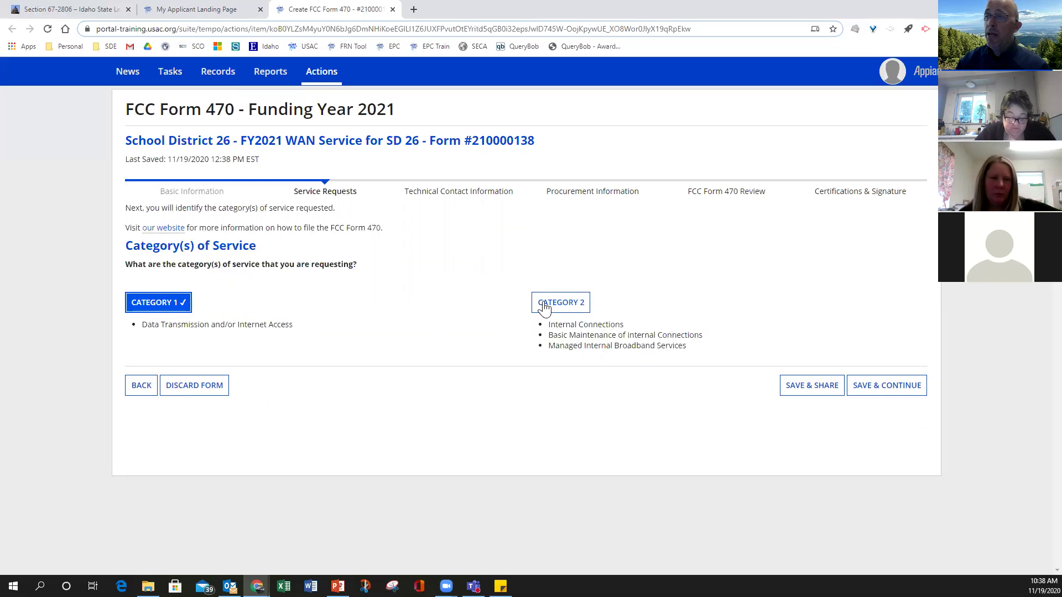
left_click(564, 304)
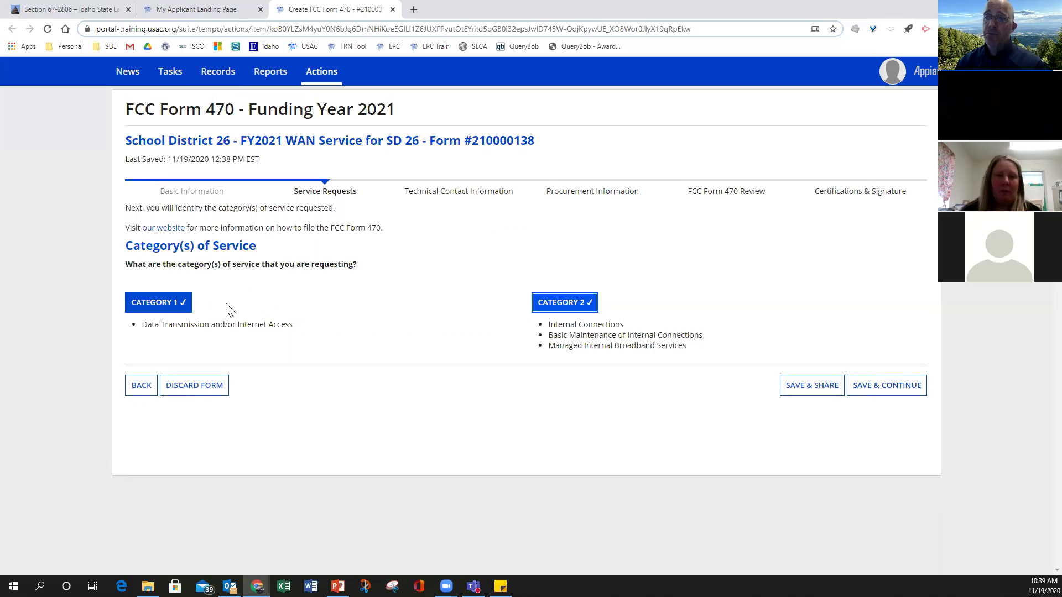
left_click(560, 303)
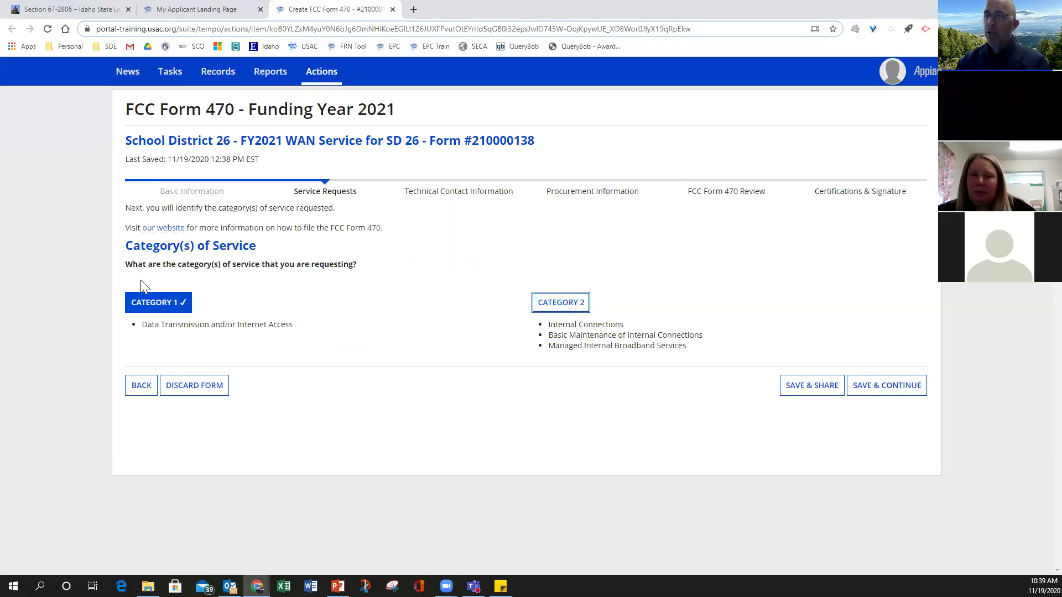
left_click(888, 387)
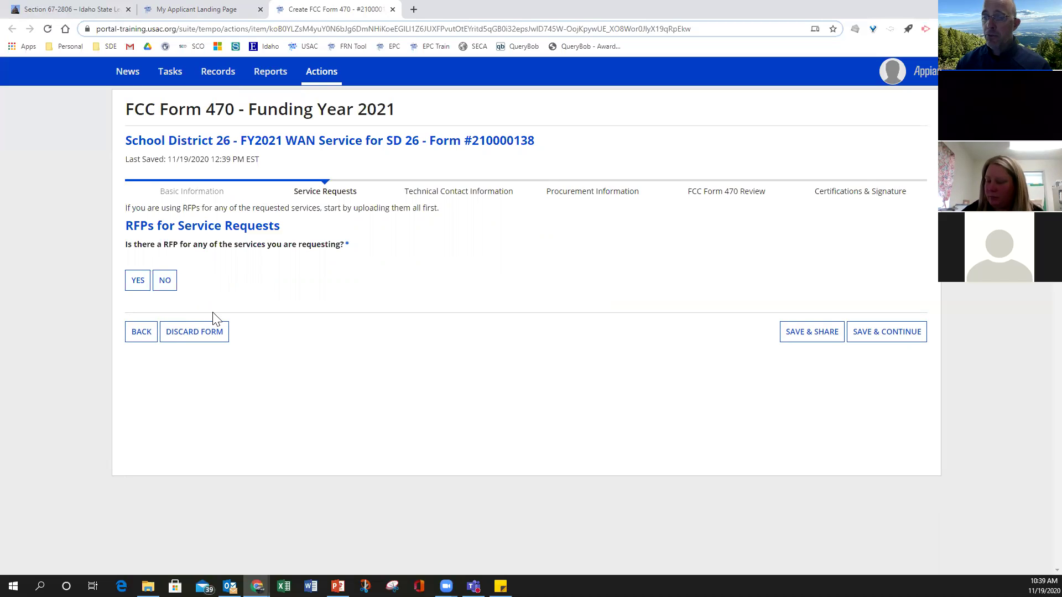
- Upload "My generic RFP for School District 26" from the EPC Test Folder and apply it to all new Category One services
left_click(141, 285)
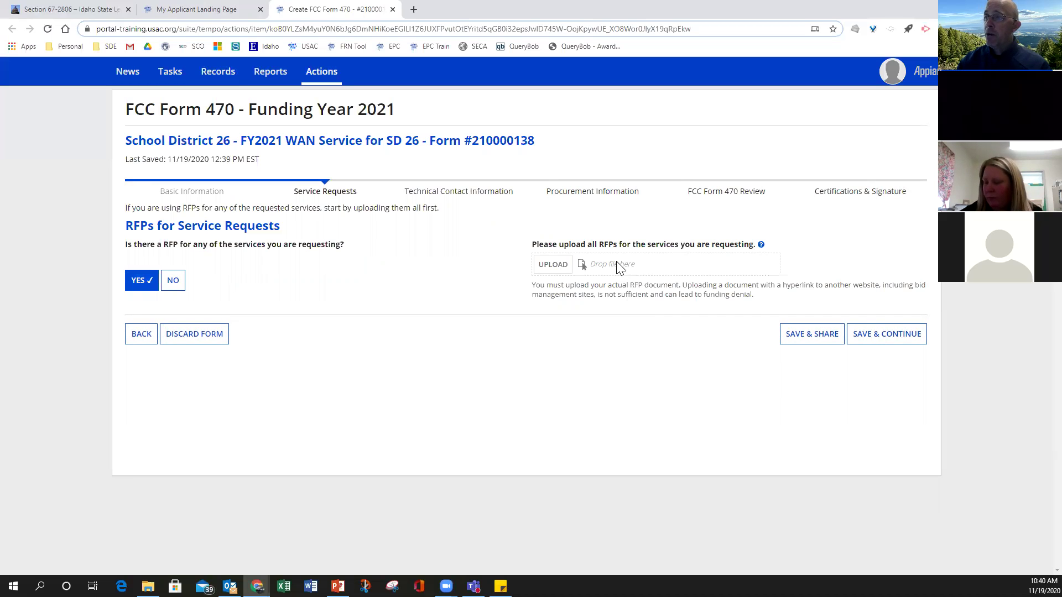
left_click(552, 264)
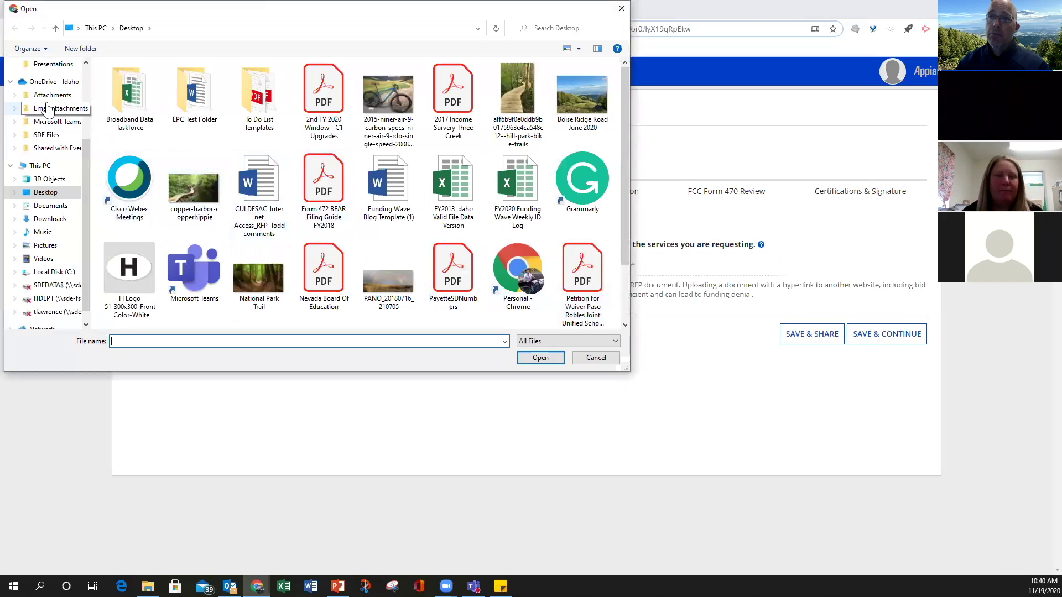
scroll(47, 149, "down", 1)
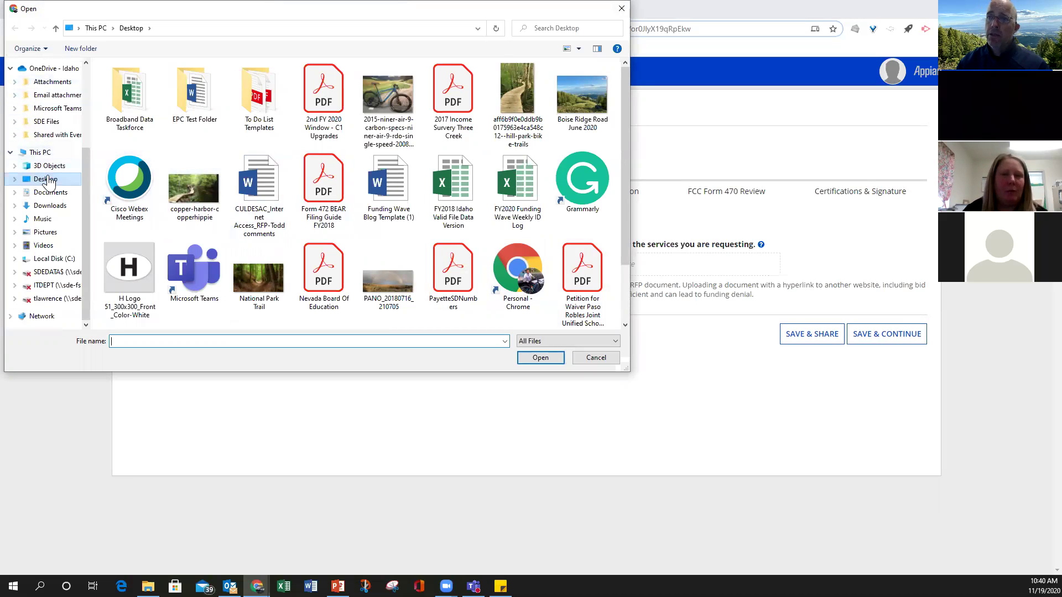
double_click(195, 95)
double_click(173, 83)
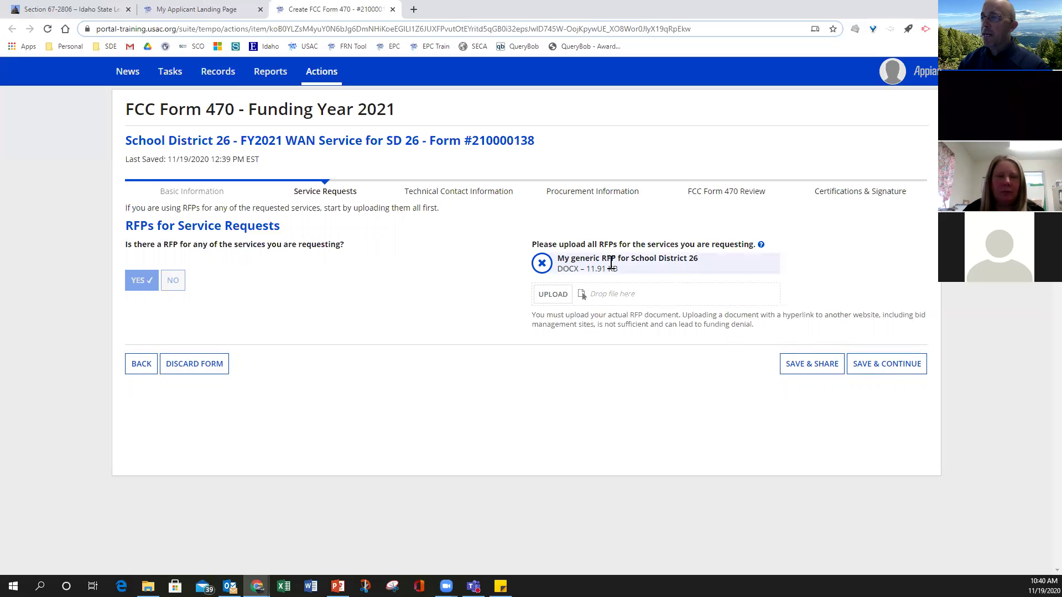
left_click(891, 366)
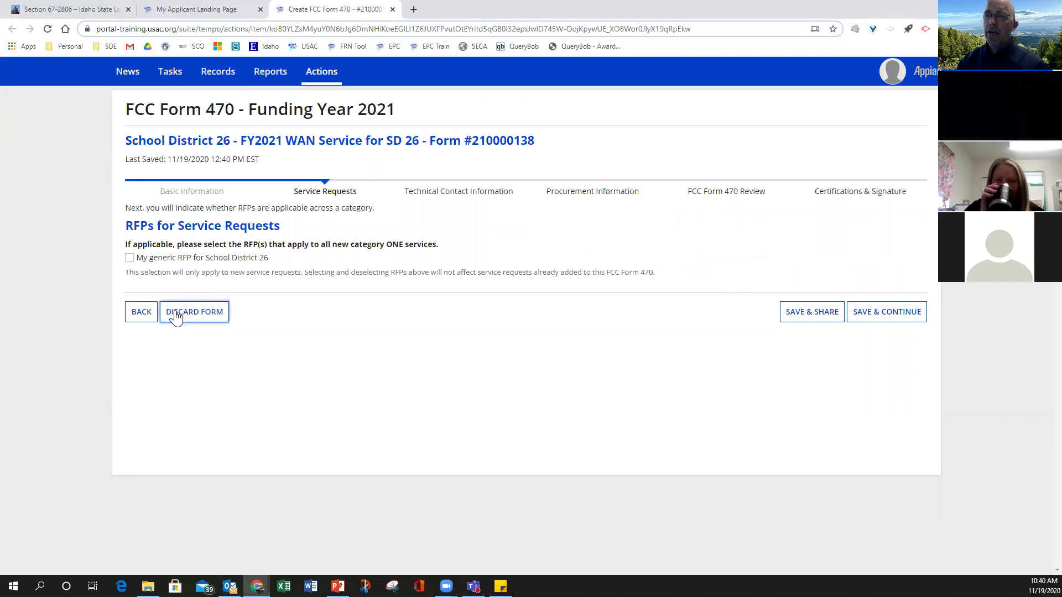
left_click(129, 257)
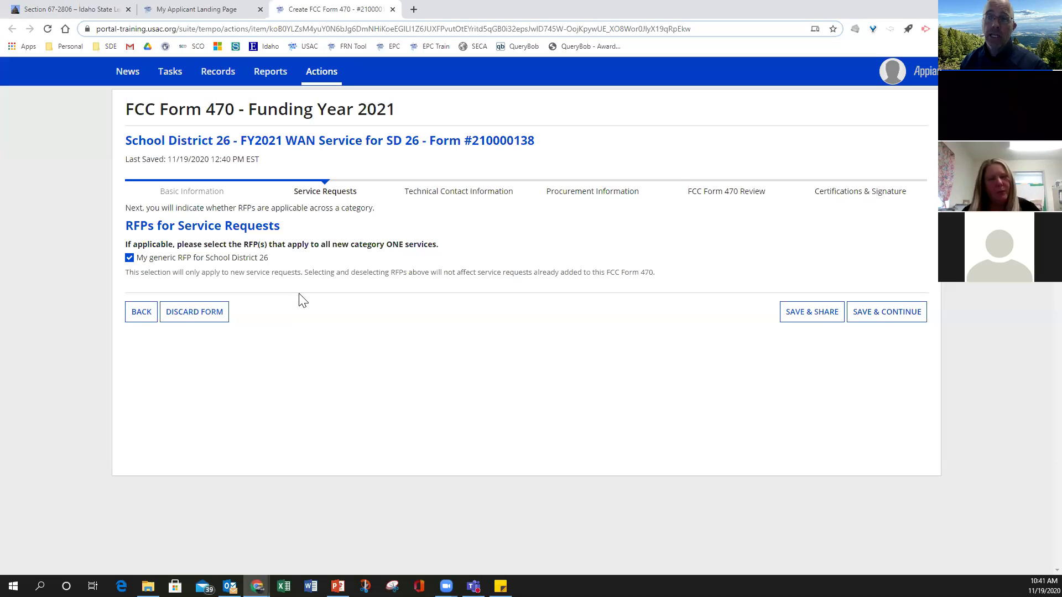
left_click(883, 317)
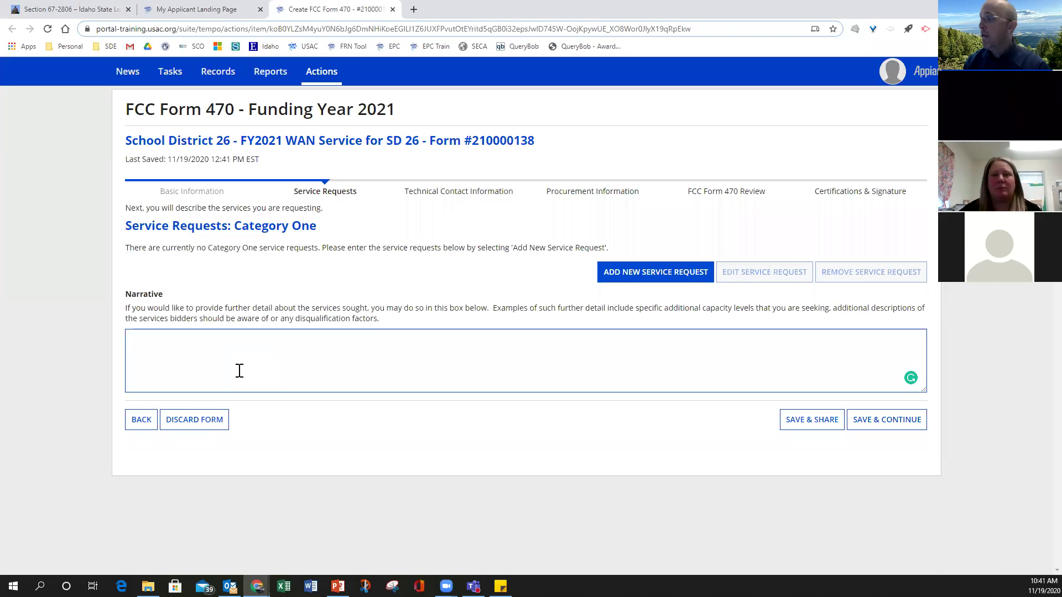
- Enter "See RFP" as the narrative for the Category One service requests
left_click(240, 371)
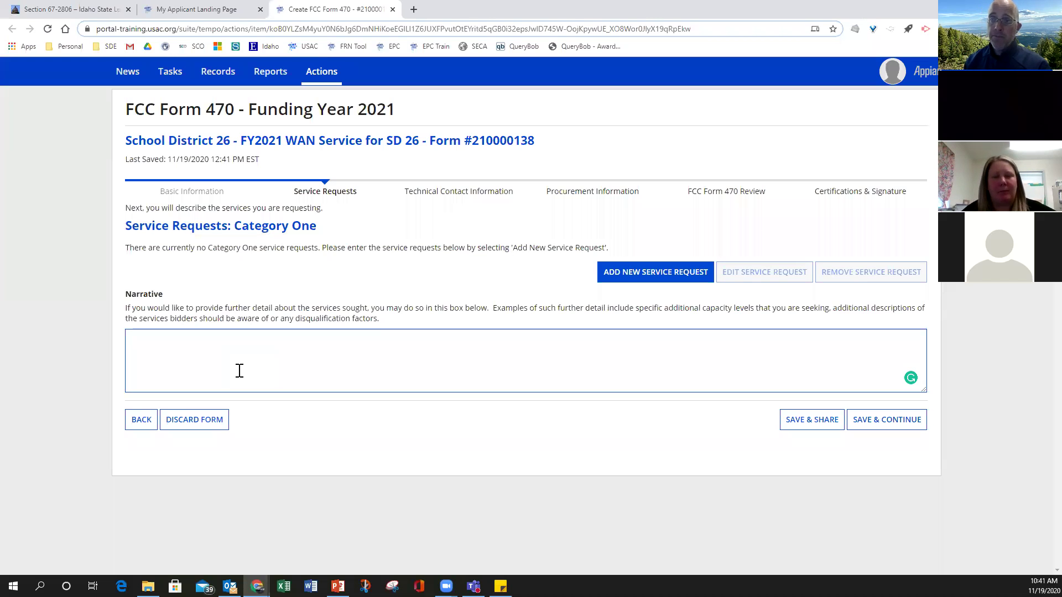
type("See ")
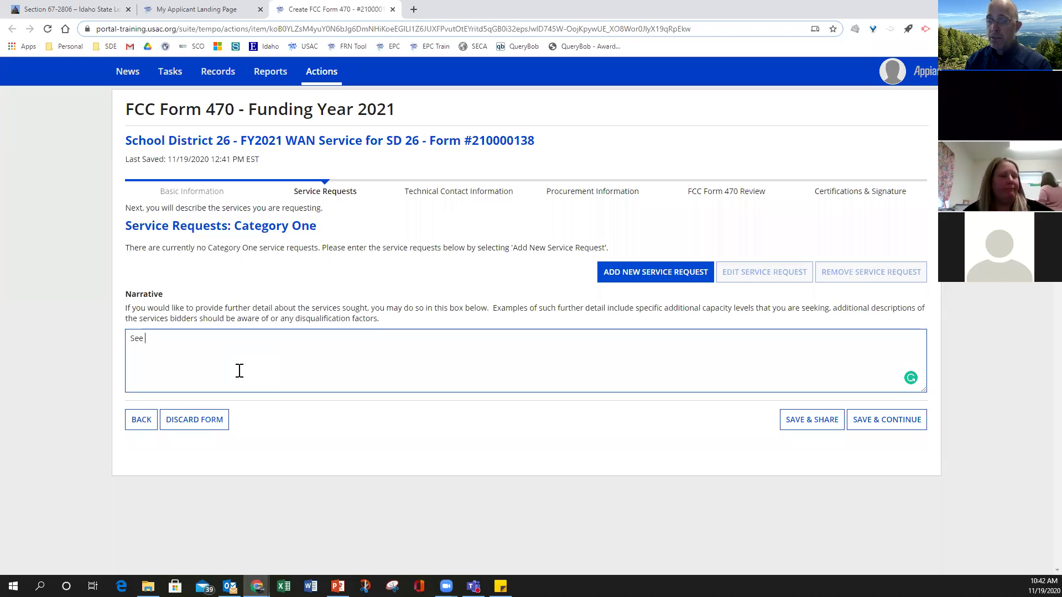
type("RFP")
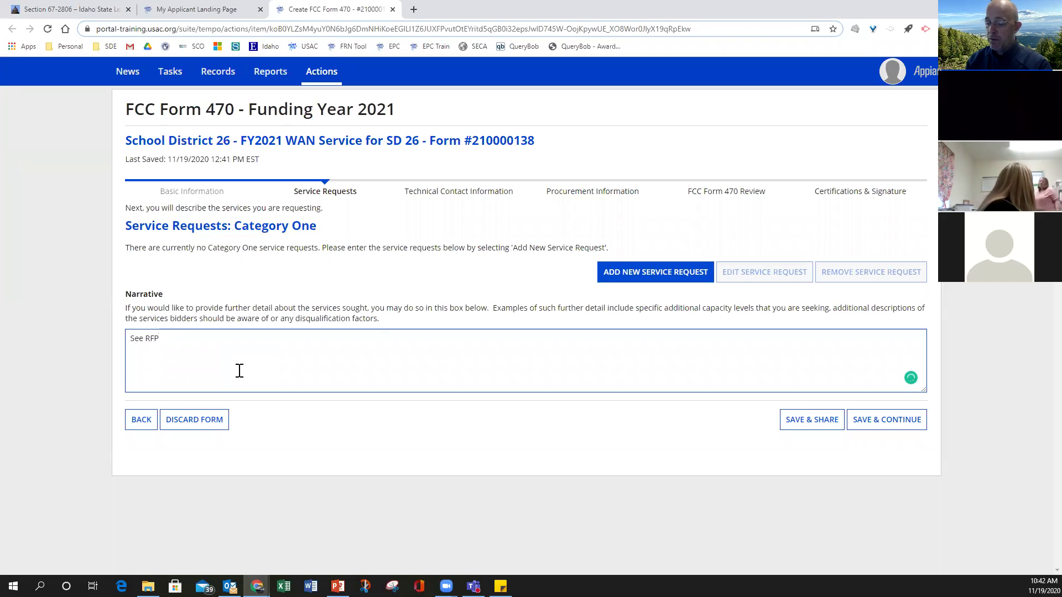
- Extend the Category One narrative to read "See RFP for more details"
type(" for more details")
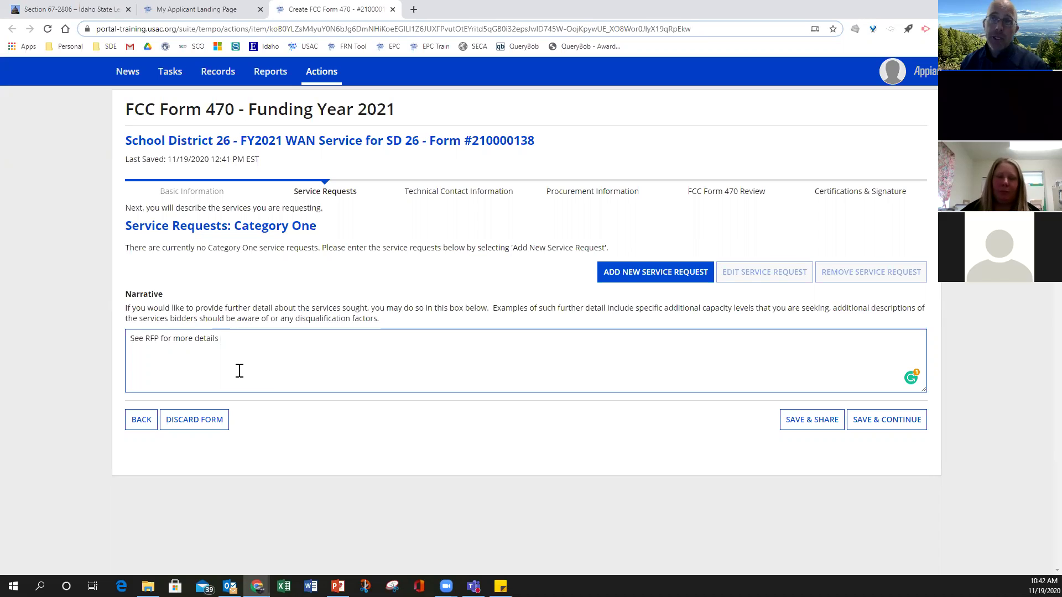
- Replace the whole Category One narrative with "WAN service for all schools in district."
key("BackSpace")
key("BackSpace")
key("BackSpace")
key("BackSpace")
key("BackSpace")
key("BackSpace")
key("BackSpace")
key("BackSpace")
key("BackSpace")
key("BackSpace")
key("BackSpace")
key("BackSpace")
key("BackSpace")
key("BackSpace")
key("BackSpace")
key("BackSpace")
key("BackSpace")
key("BackSpace")
key("BackSpace")
key("BackSpace")
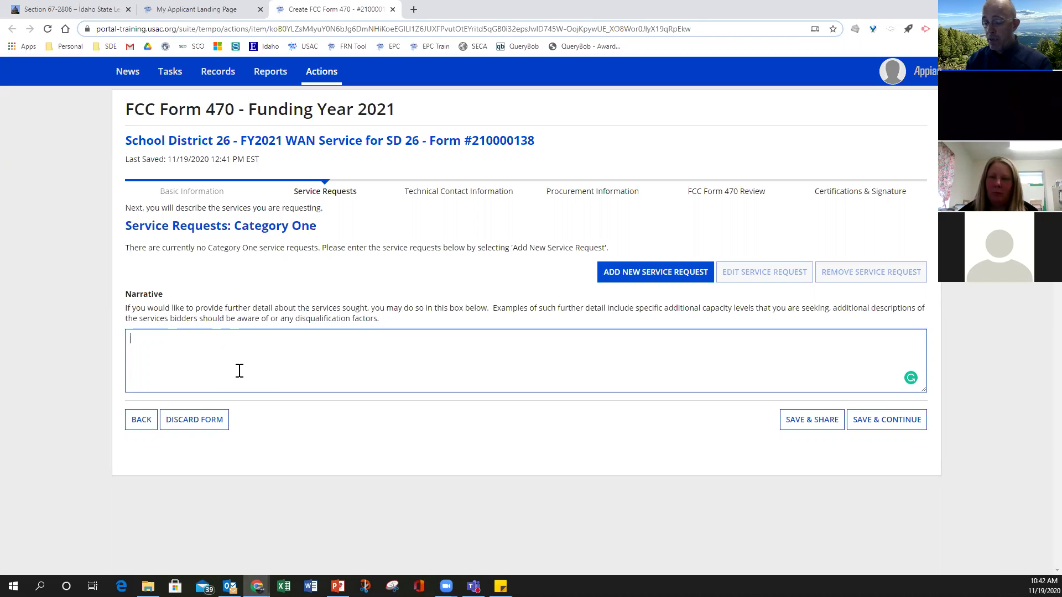
type("WAN ")
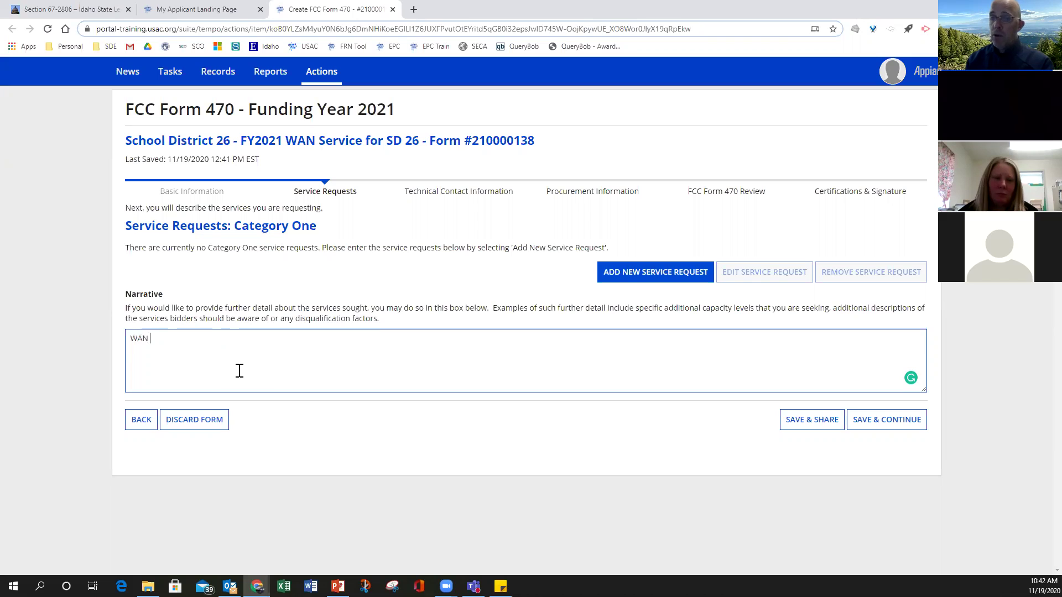
type("service ")
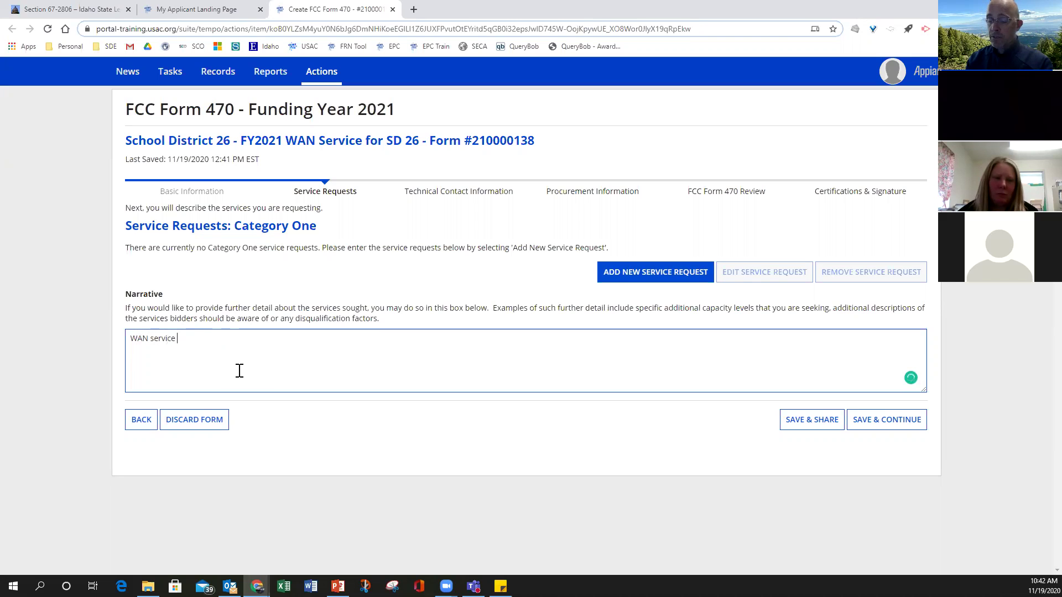
type("for all")
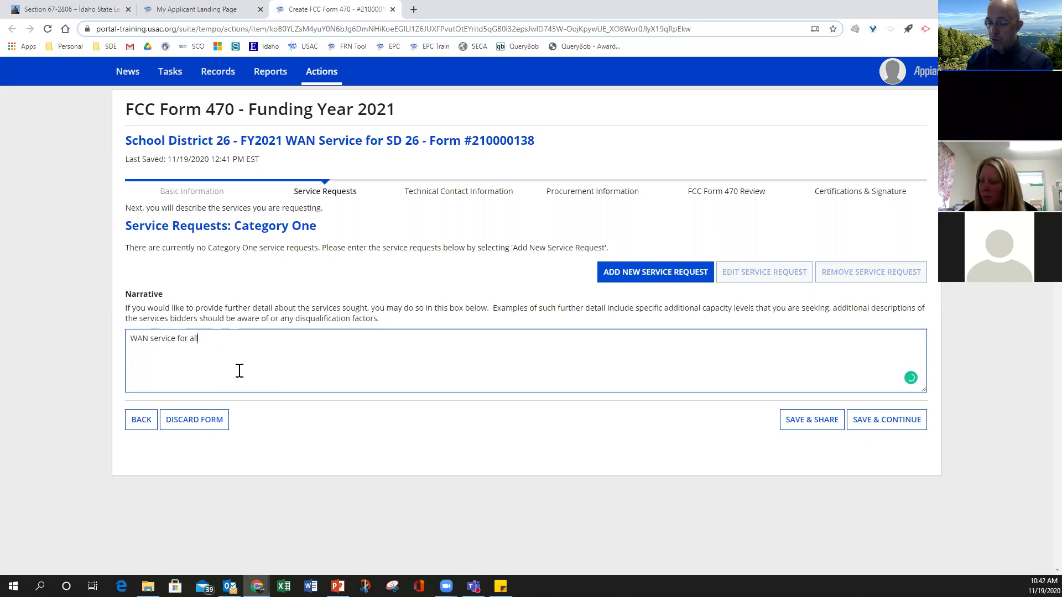
type(" school")
type("s")
type(" in dist")
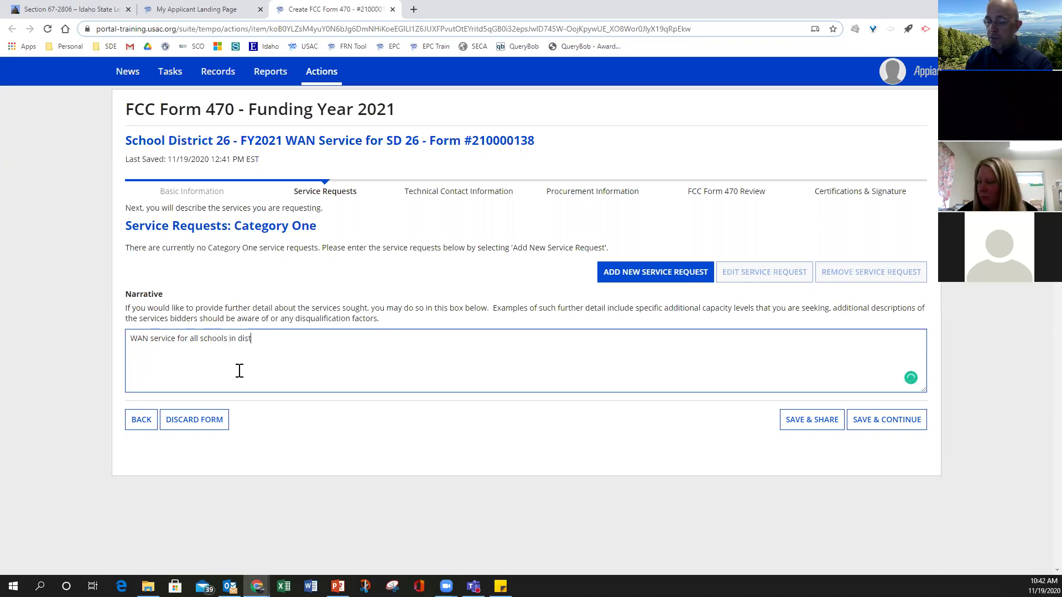
type("rict.")
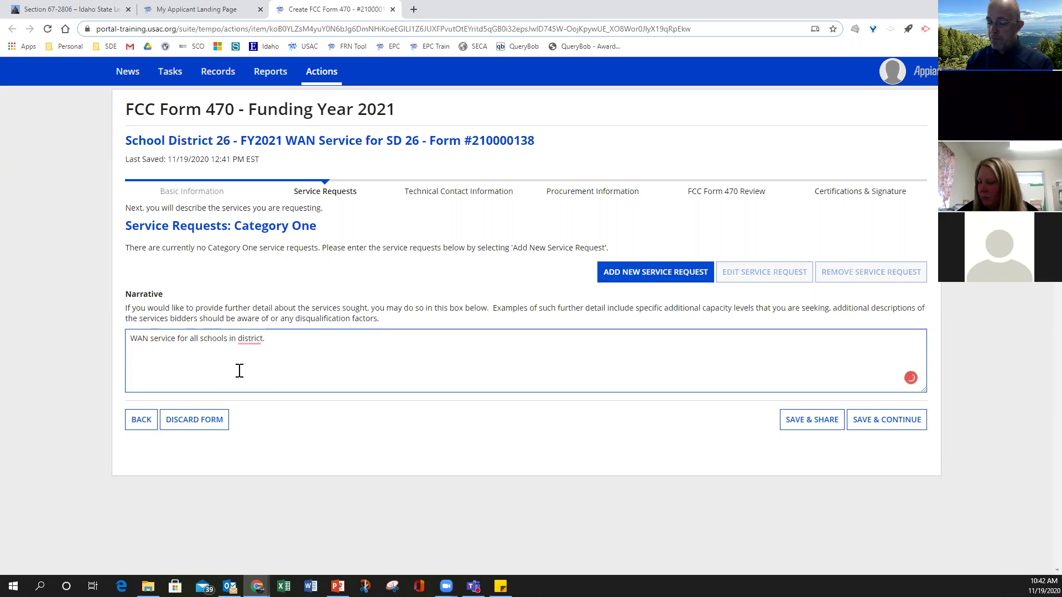
type(" See")
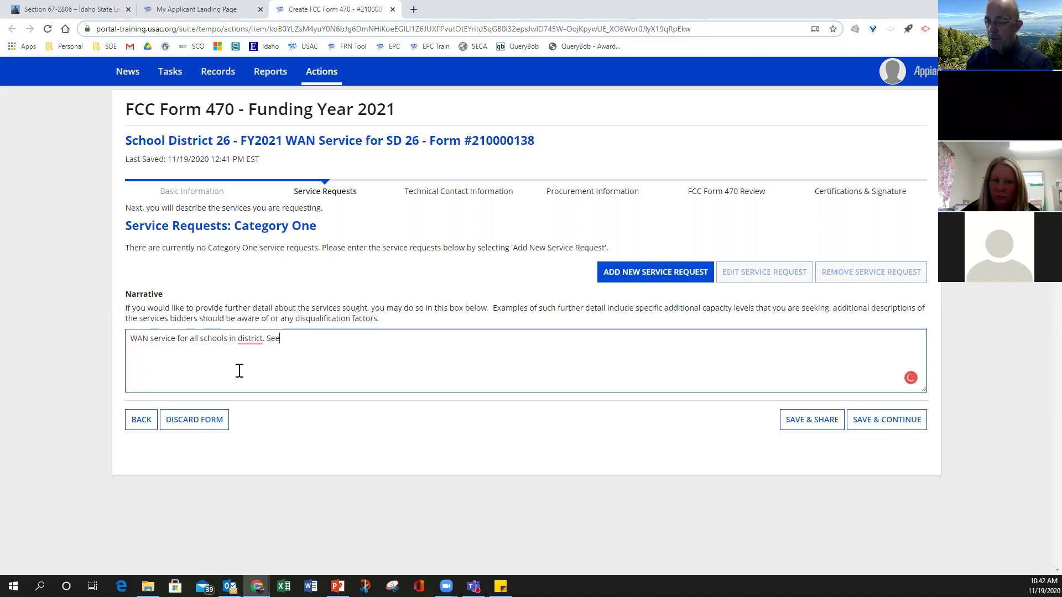
type("kong")
key("BackSpace")
key("BackSpace")
key("BackSpace")
key("BackSpace")
key("BackSpace")
key("BackSpace")
key("BackSpace")
key("BackSpace")
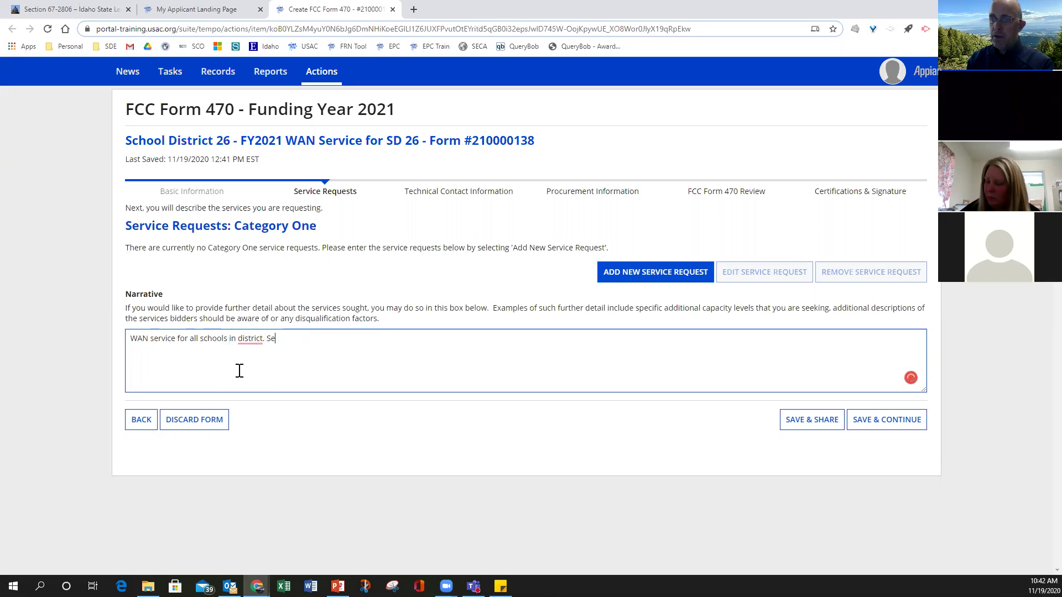
key("BackSpace")
key("BackSpace")
key("BackSpace")
key("BackSpace")
key("BackSpace")
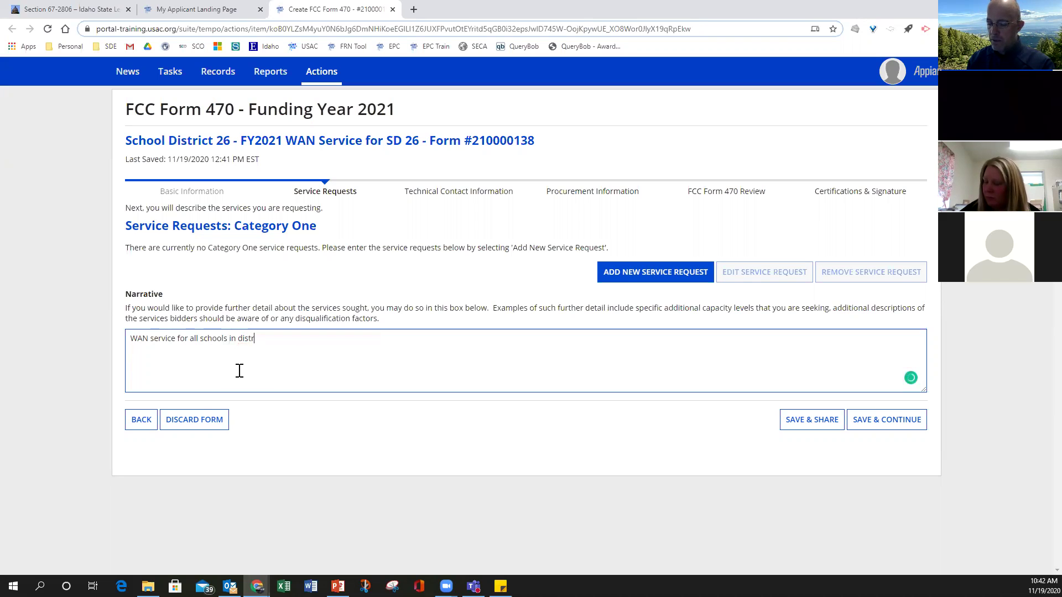
type("ict")
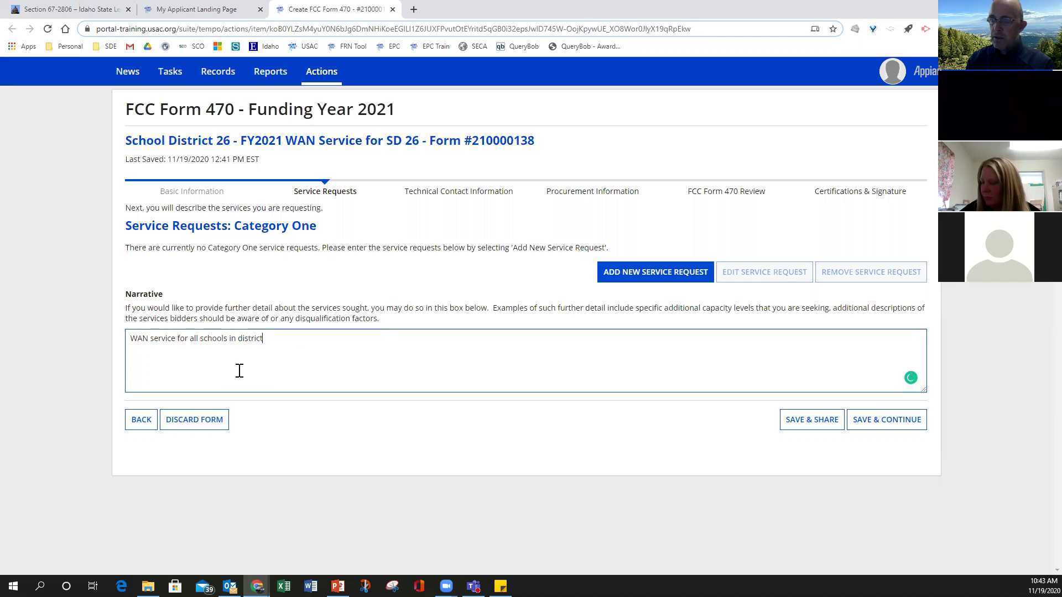
type(".")
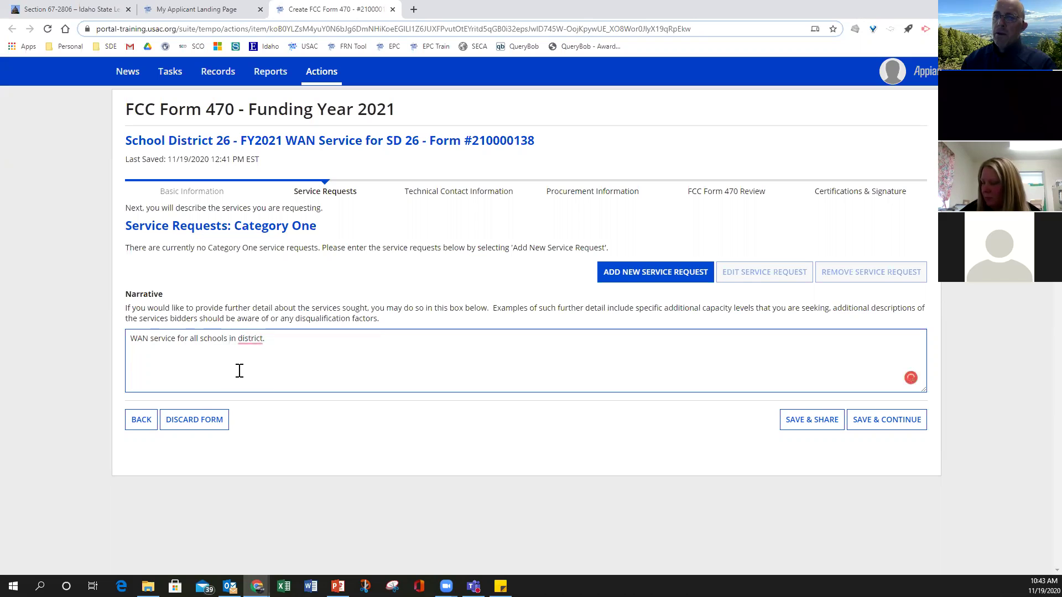
- Correct the narrative's wording to "in the district" and append the sentence "Bandwidth 1GB to 10GB."
mouse_move(249, 341)
left_click(271, 368)
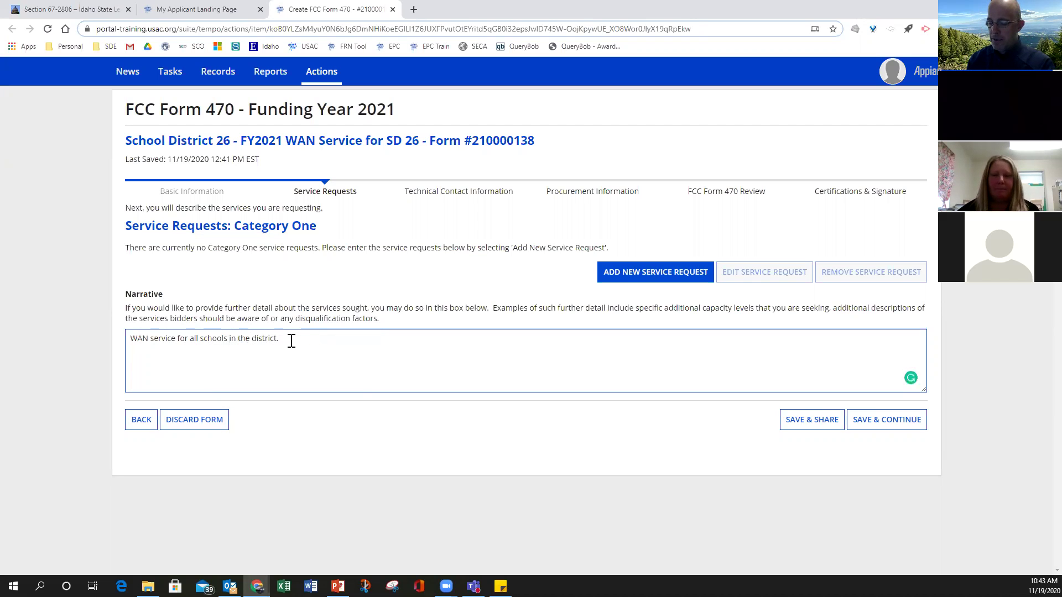
type("B")
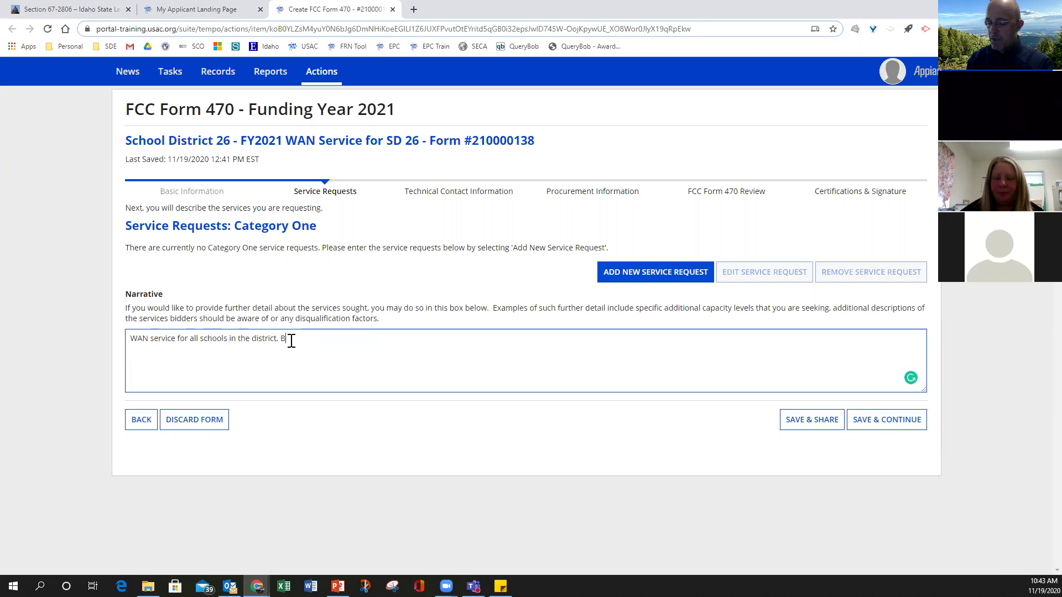
type("andwidth ")
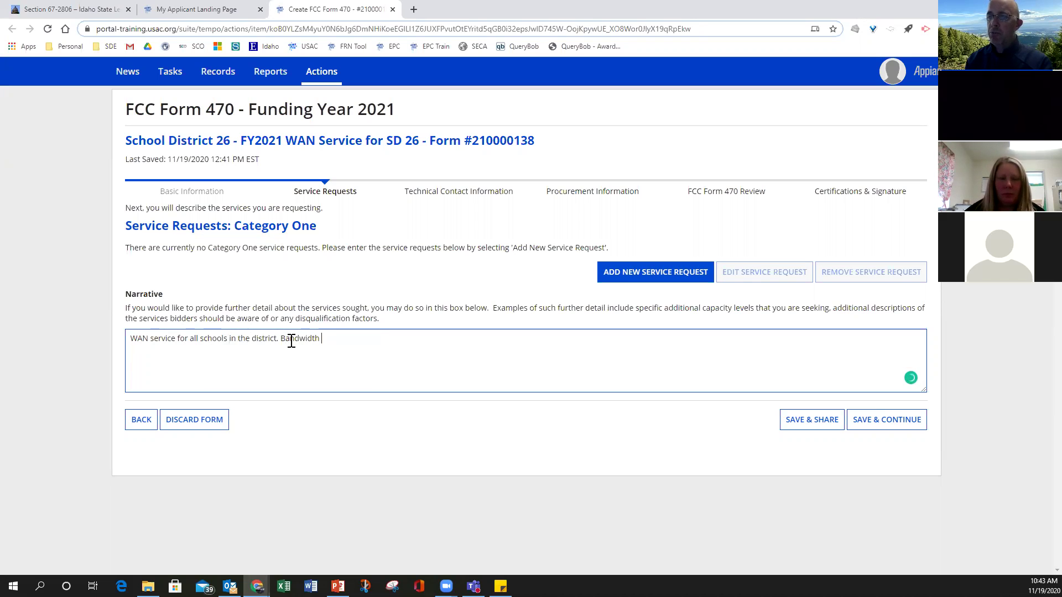
type("1Gb")
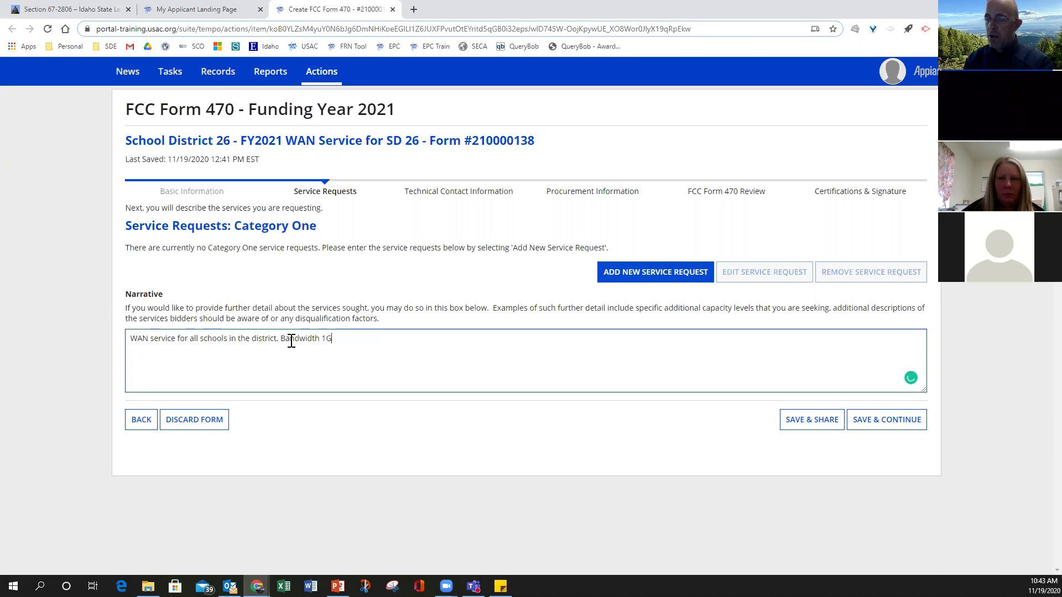
key("BackSpace")
key("BackSpace")
type("B to 10GB")
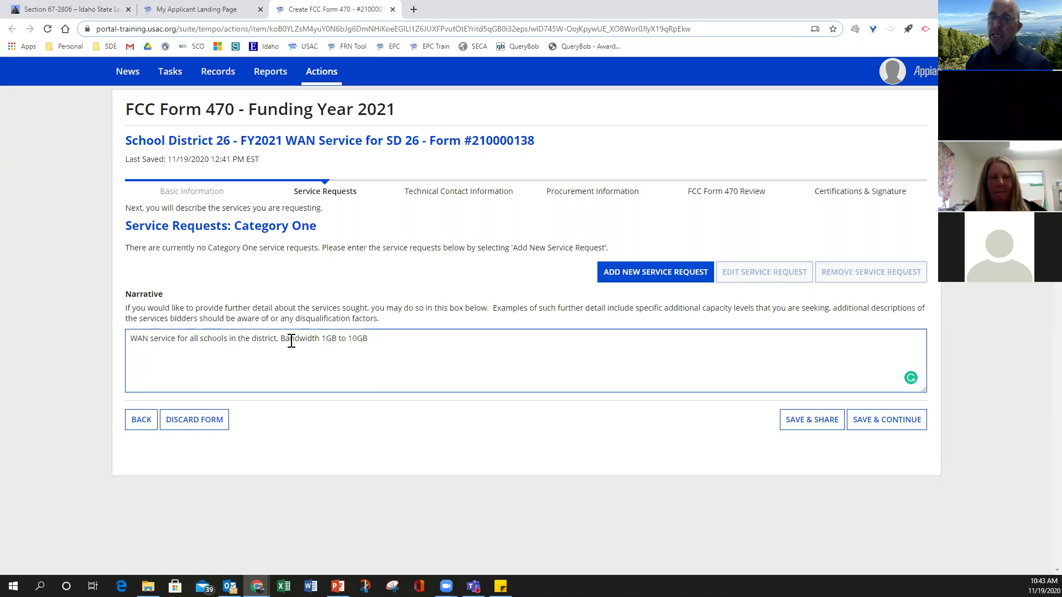
type(".")
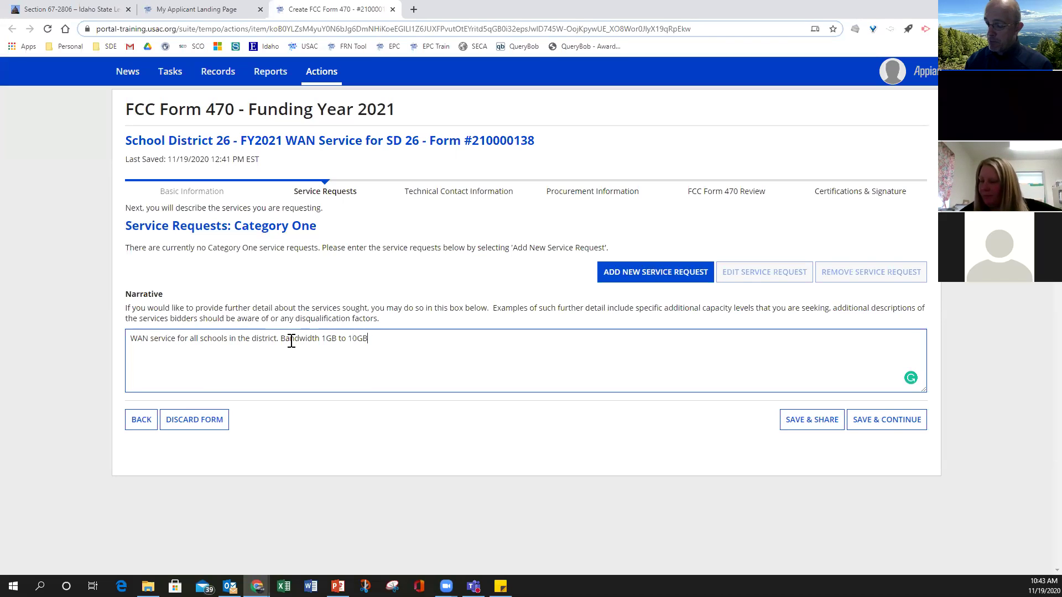
- Add "Minimum 500Mbps up to 1Gbps pricing at 100MB increments." to the end of the narrative
type(" Minimum")
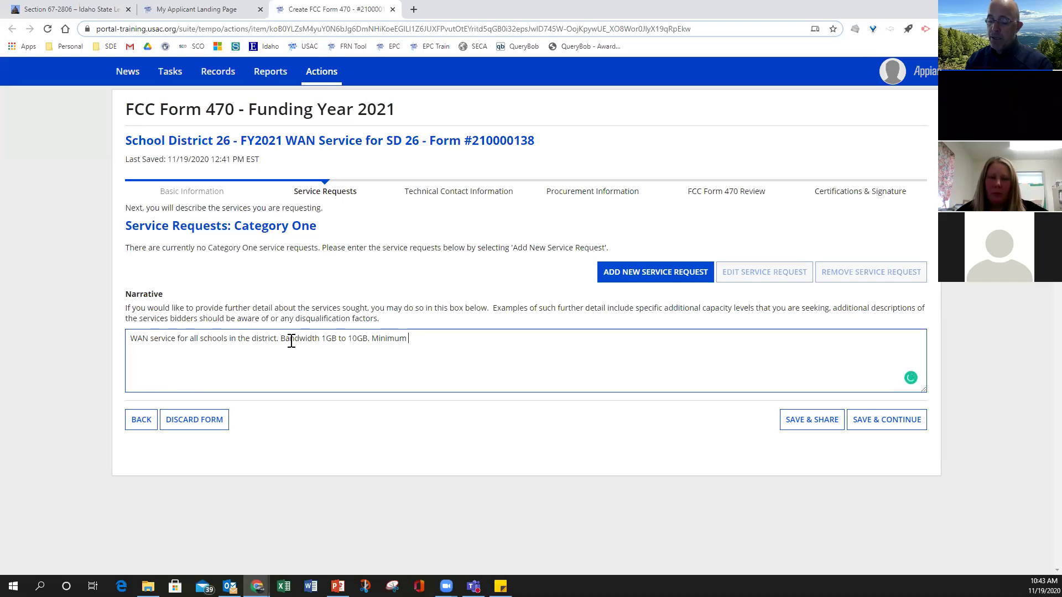
type("500M")
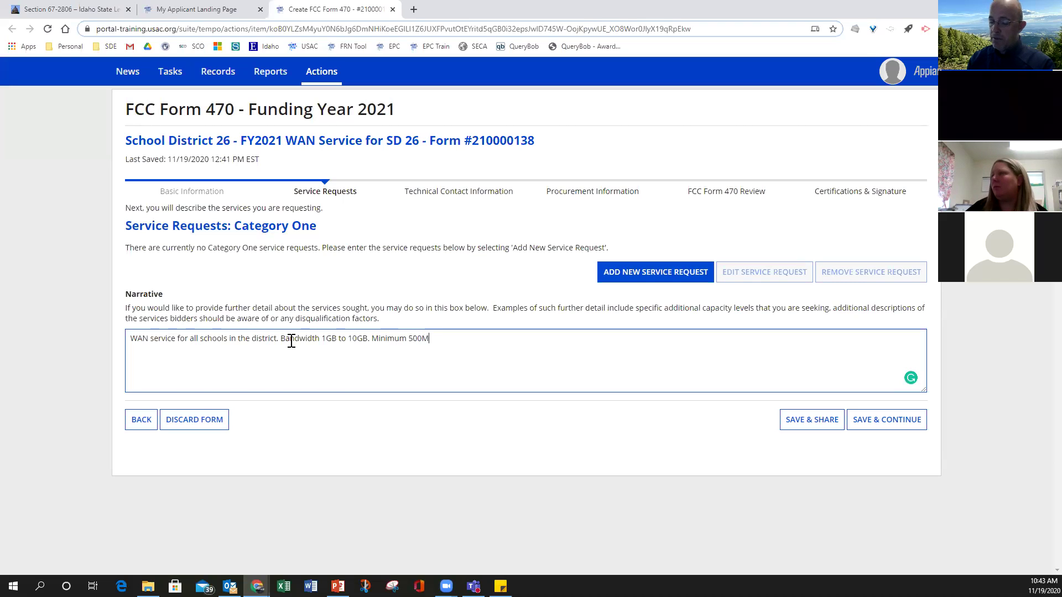
type("bps up to")
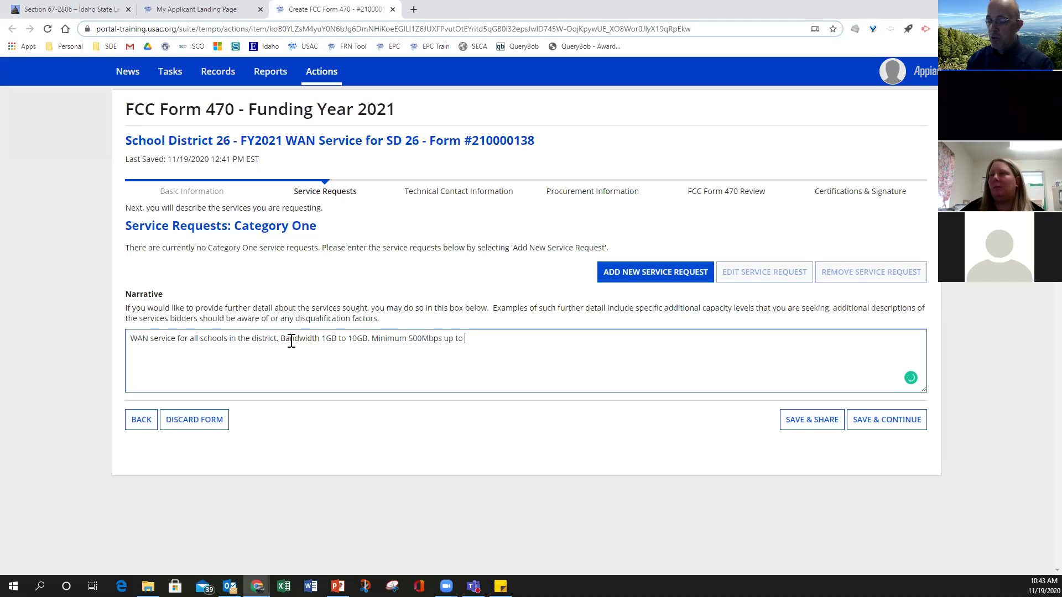
type(" 1Gbps")
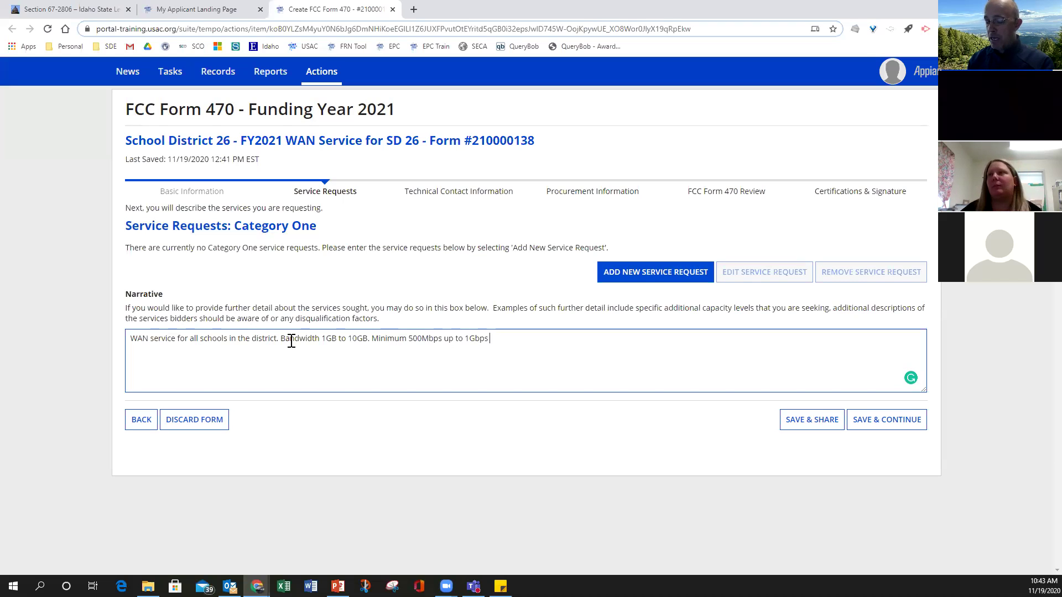
type("pri")
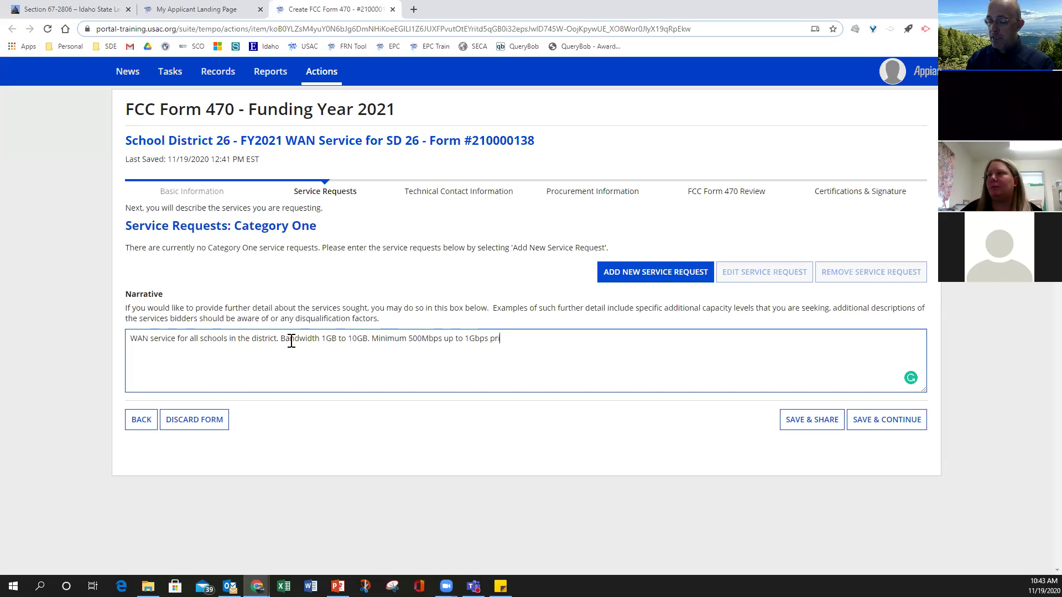
type("cing at 100MB increments ")
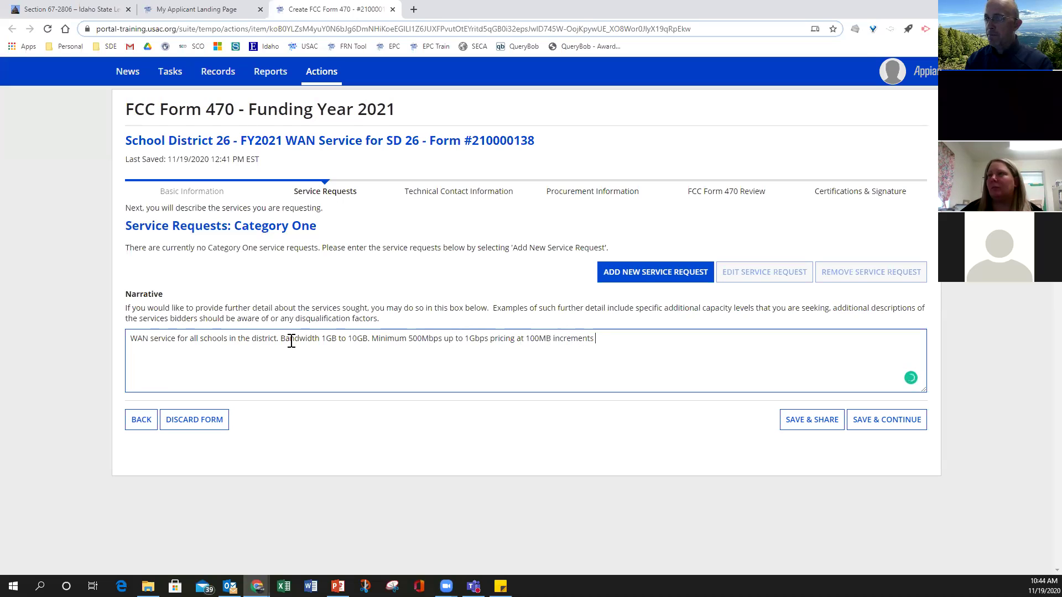
type(".")
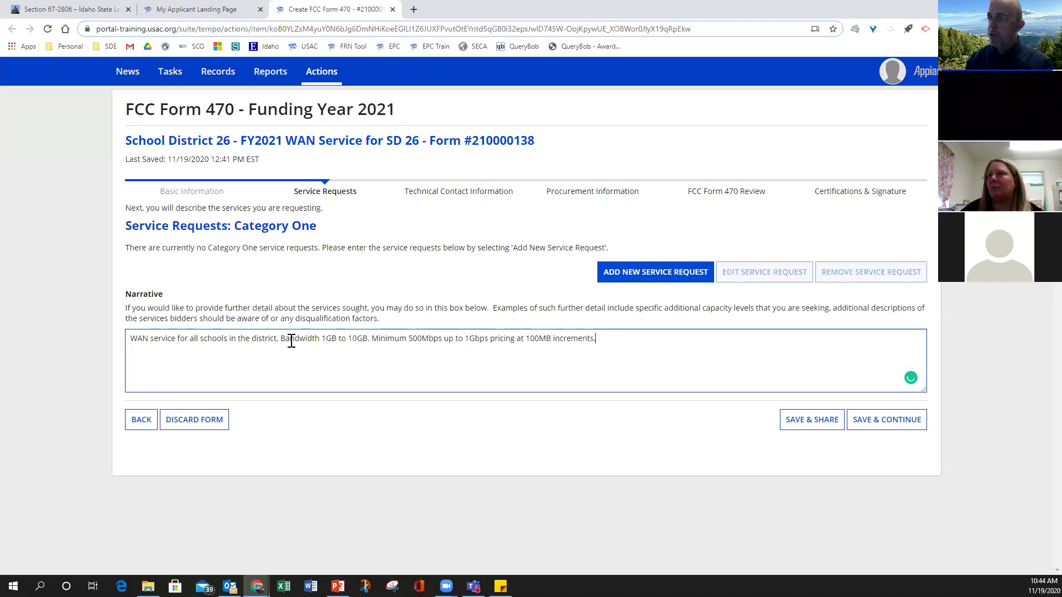
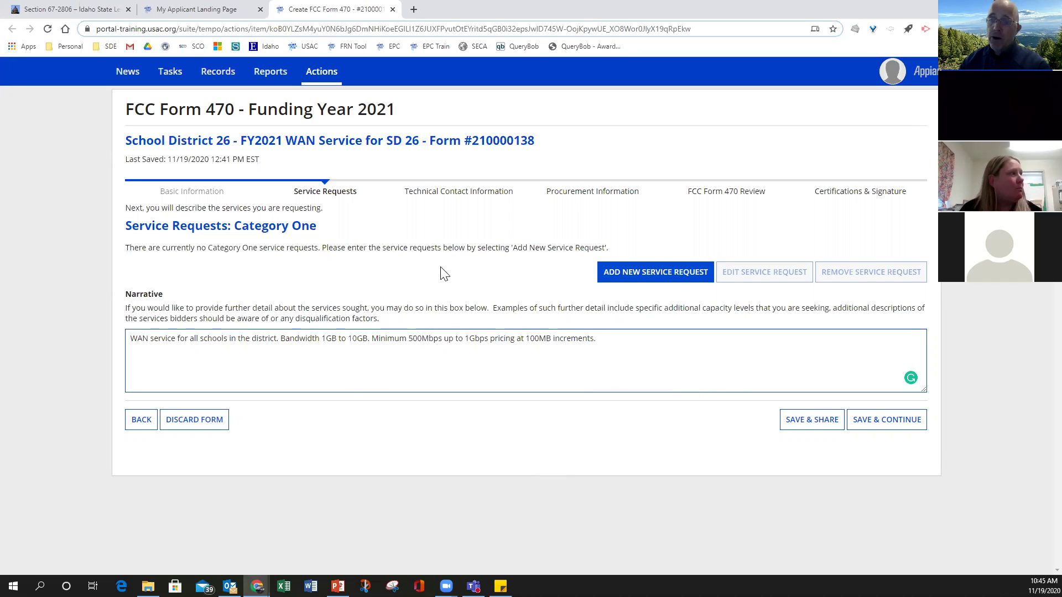
- Start a new Category One service request
left_click(659, 276)
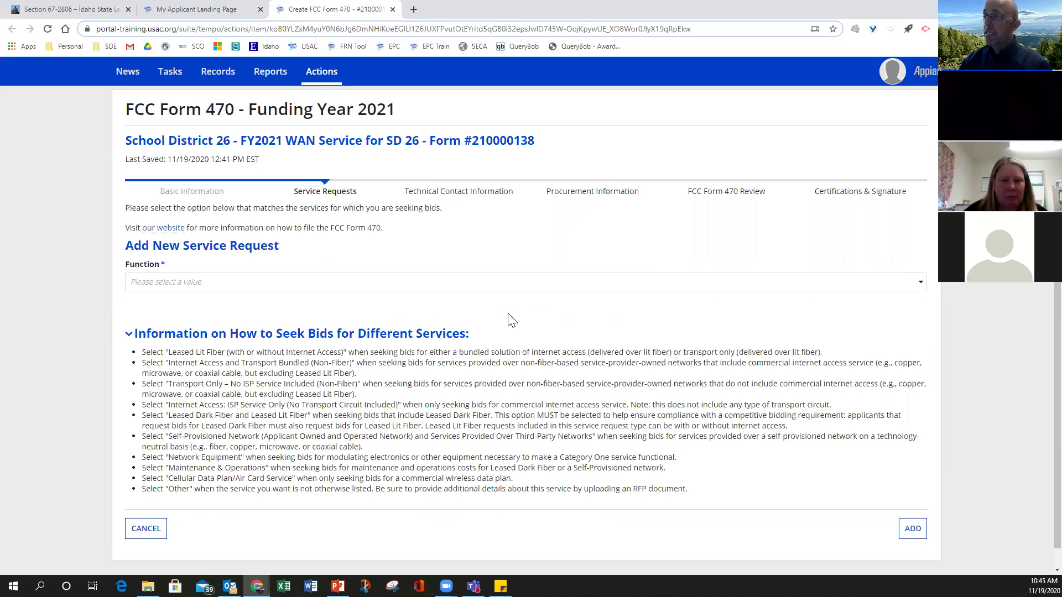
scroll(511, 319, "down", 1)
scroll(511, 319, "up", 1)
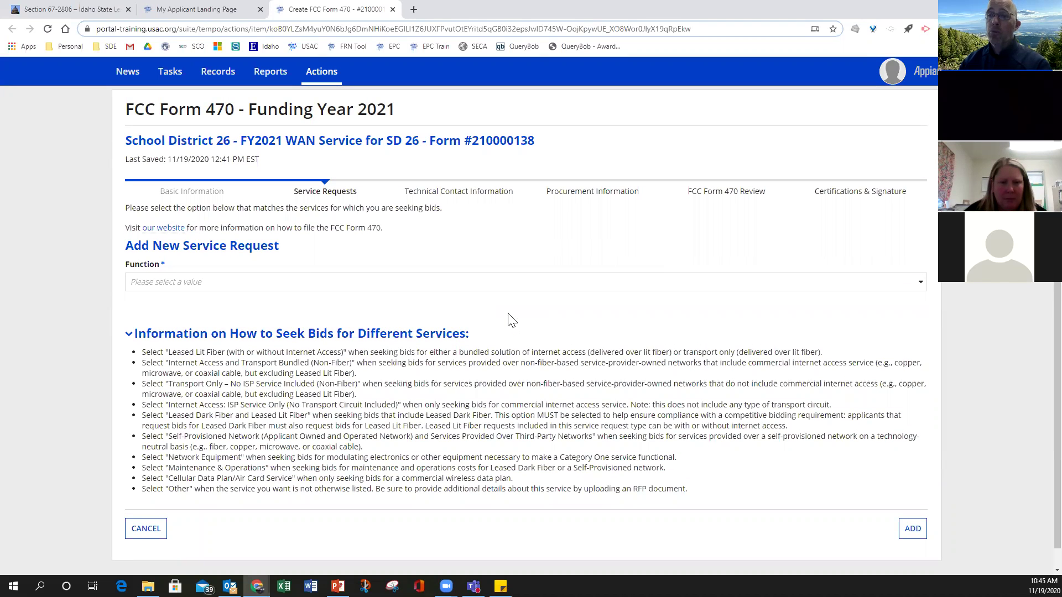
- Examine the available Function options for the service request and the guidance on seeking bids for different services
left_click(171, 283)
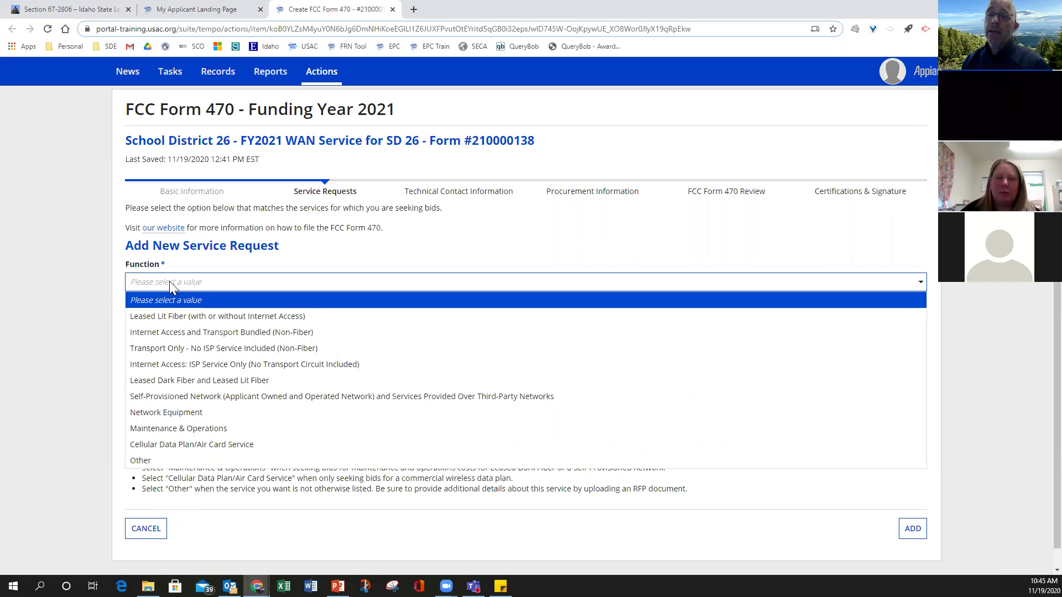
left_click(361, 263)
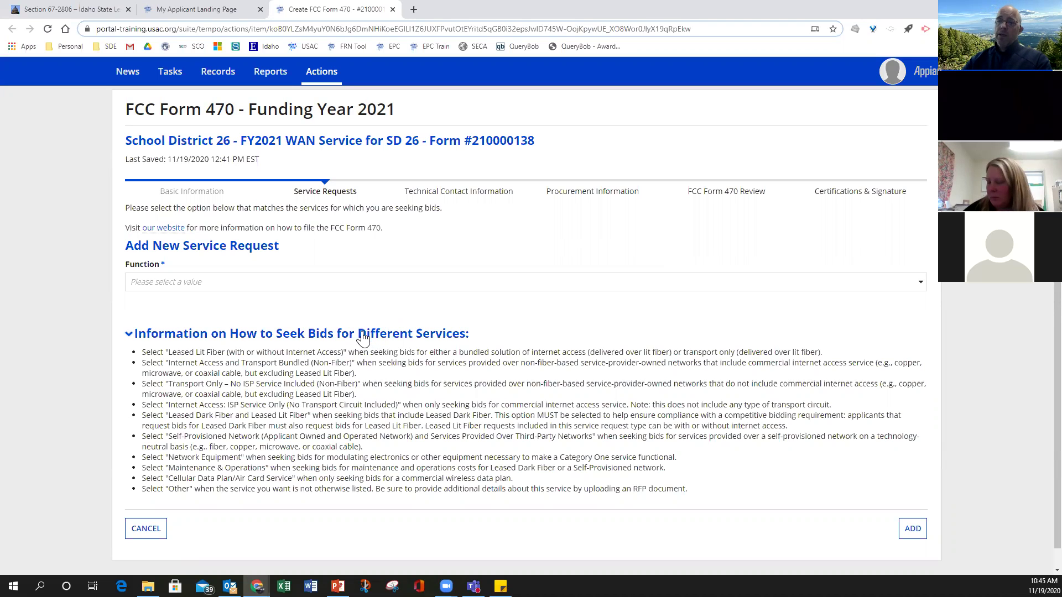
scroll(329, 399, "down", 1)
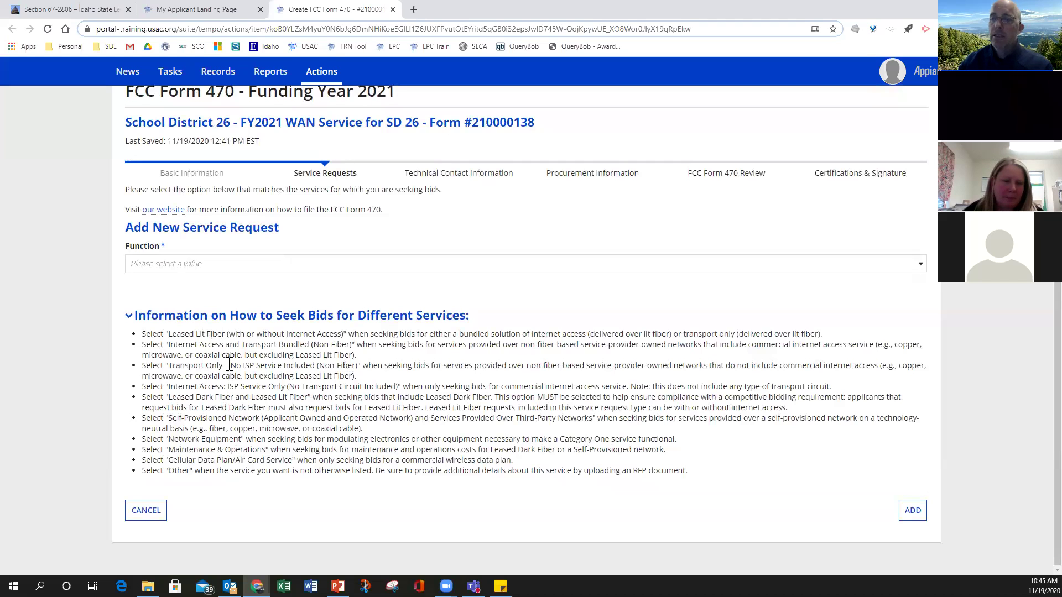
left_click(266, 264)
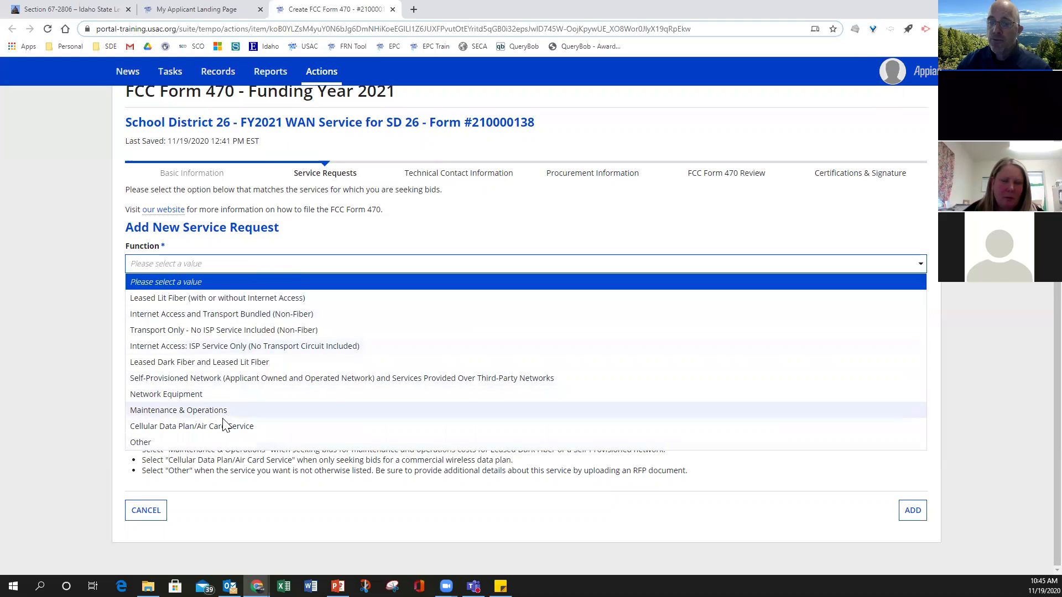
left_click(351, 243)
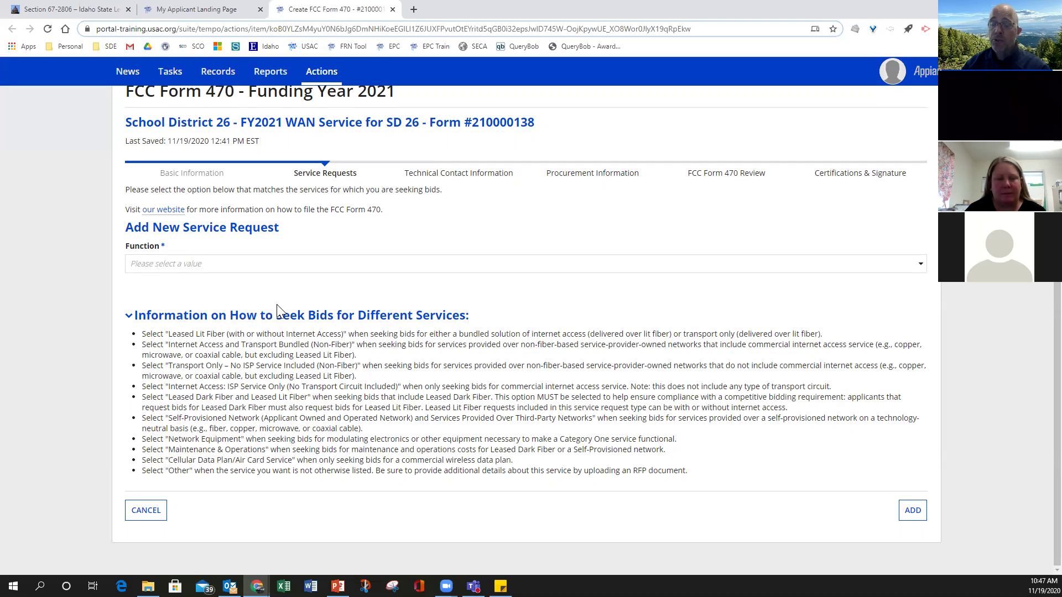
left_click(219, 268)
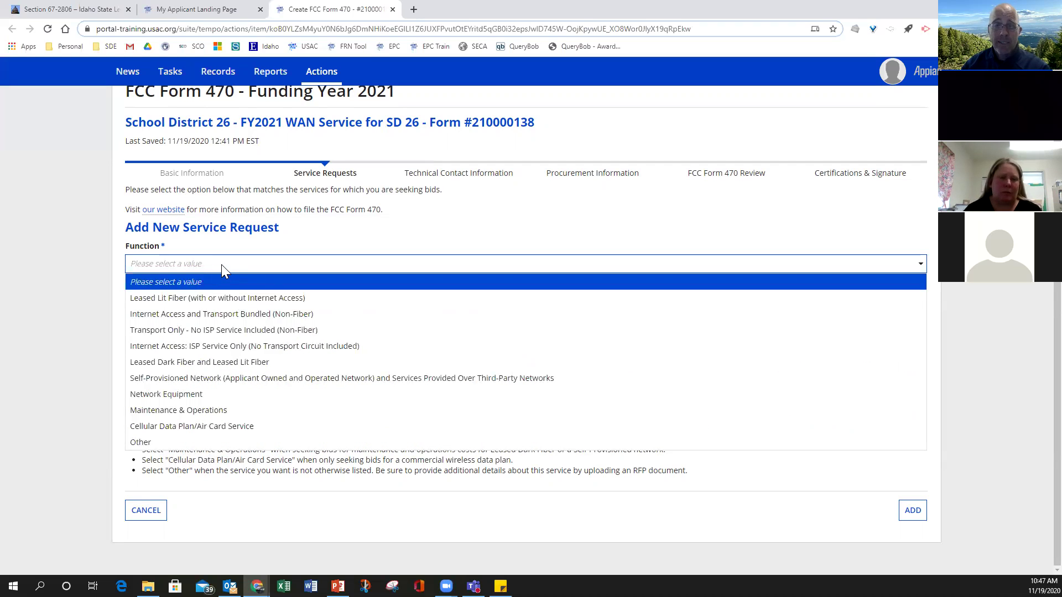
left_click(221, 264)
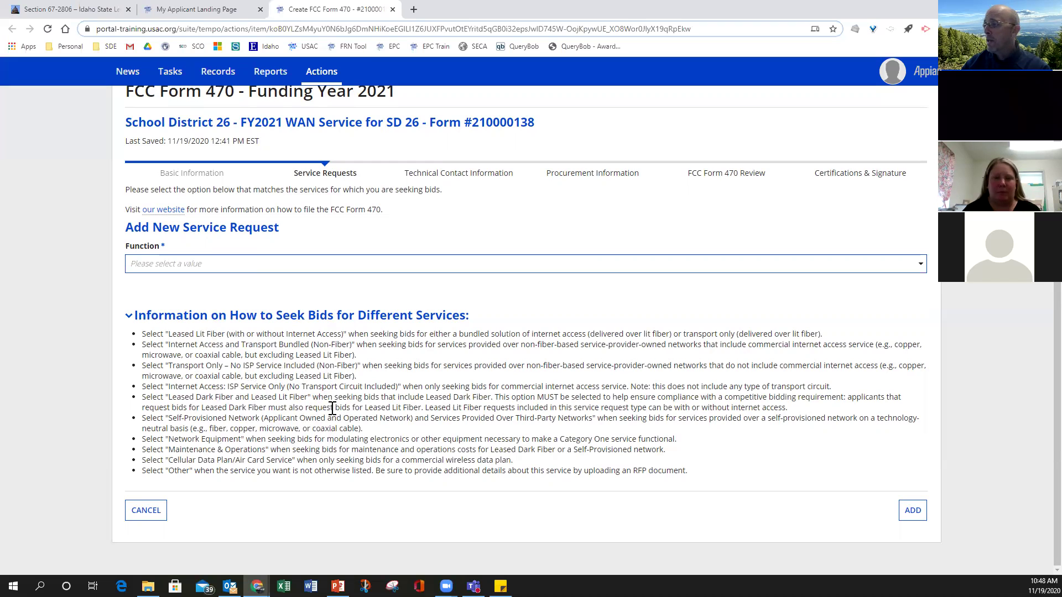
- Set the service request's function to Leased Lit Fiber (with or without Internet Access), with quantity 1 and 3 entities served
left_click(235, 263)
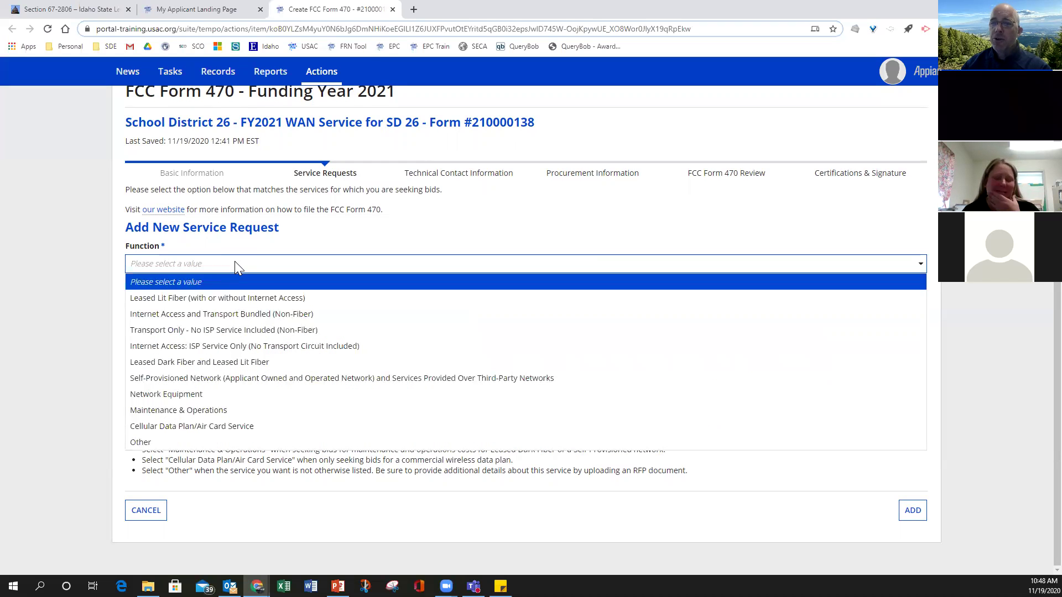
left_click(225, 299)
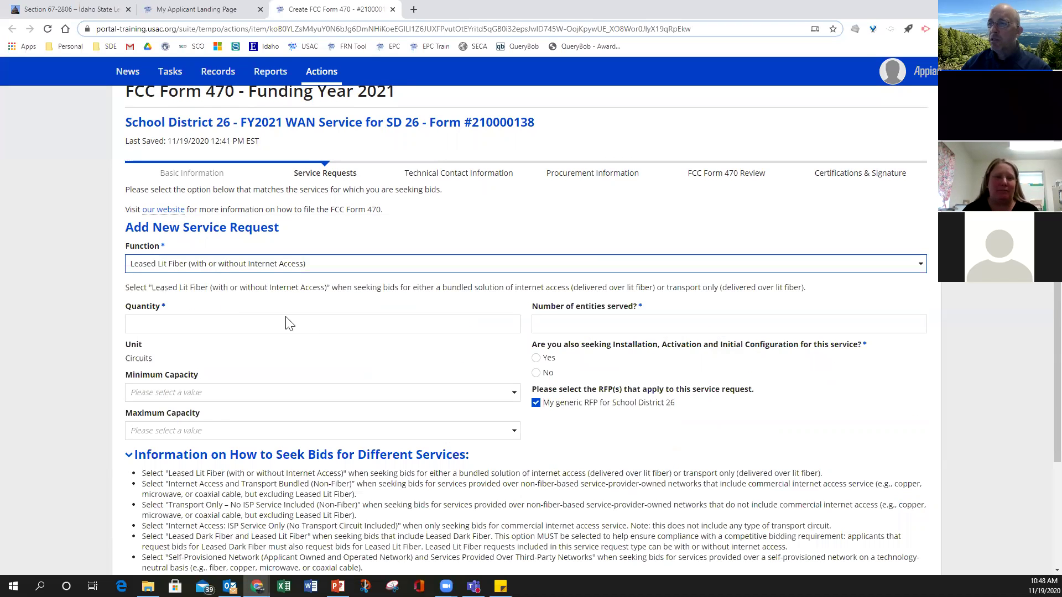
left_click(202, 329)
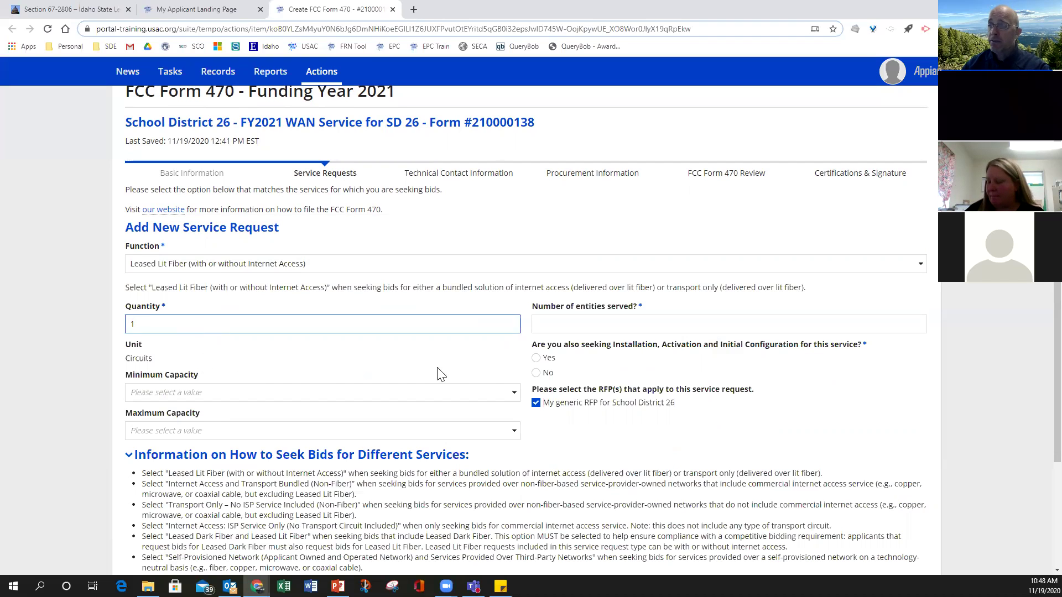
left_click(571, 327)
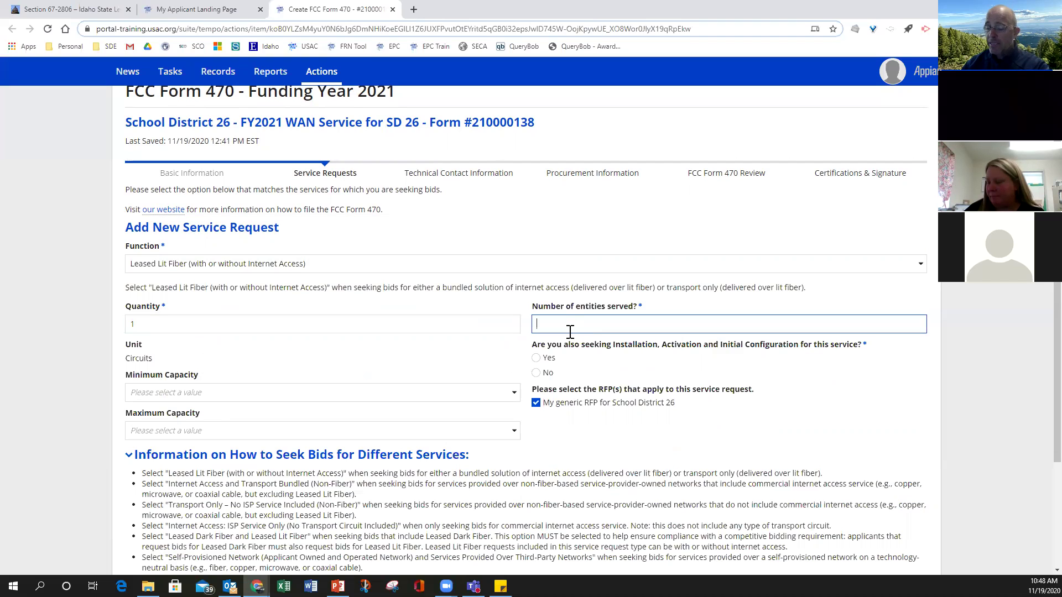
type("3")
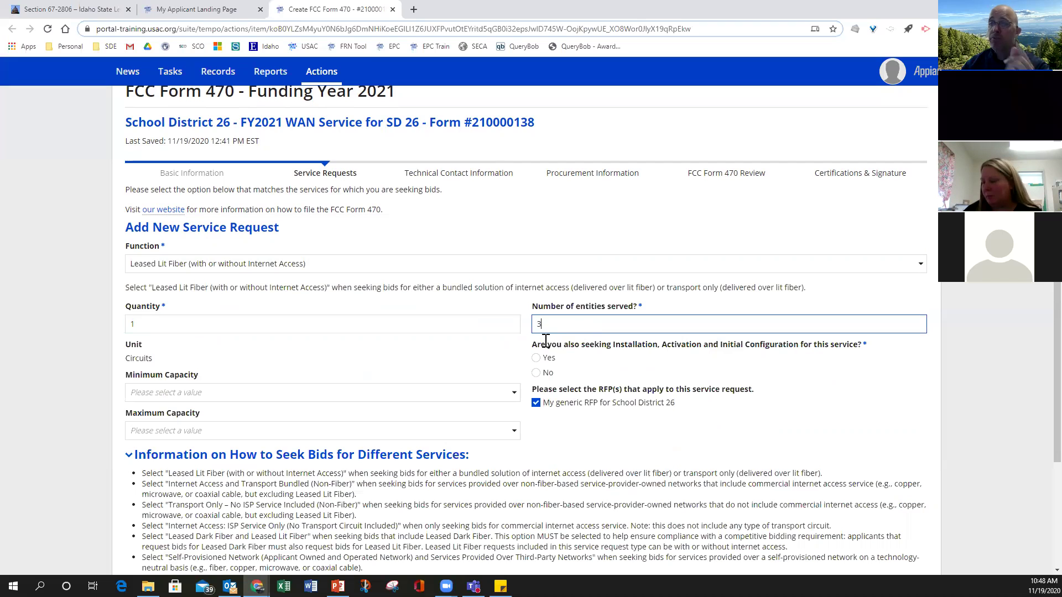
- Set the service request's minimum capacity to 500 Mbps and its maximum capacity to 1 Gbps
scroll(357, 368, "down", 1)
left_click(235, 300)
left_click(234, 336)
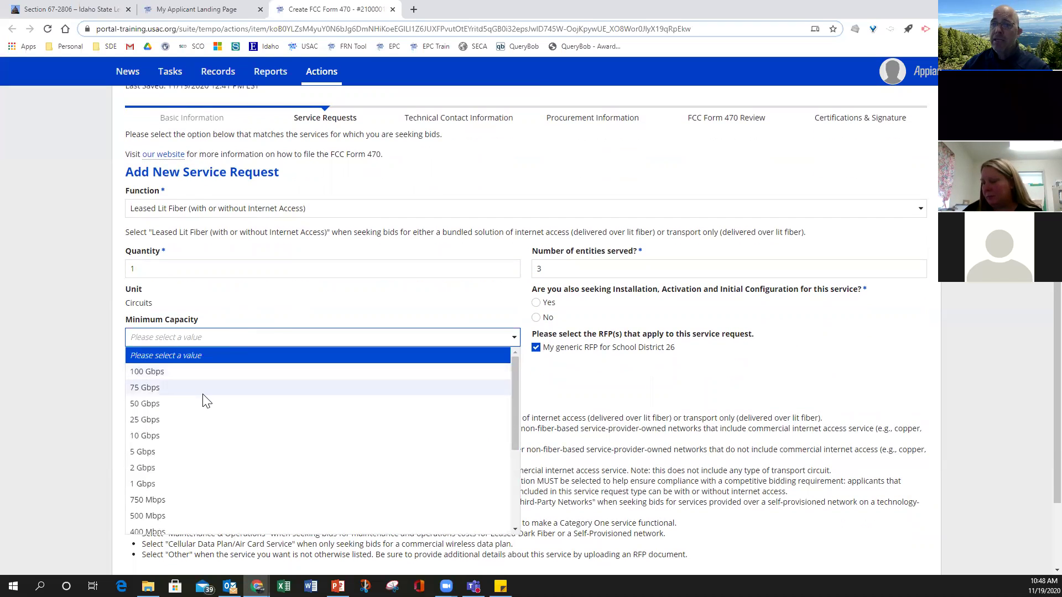
scroll(189, 497, "down", 2)
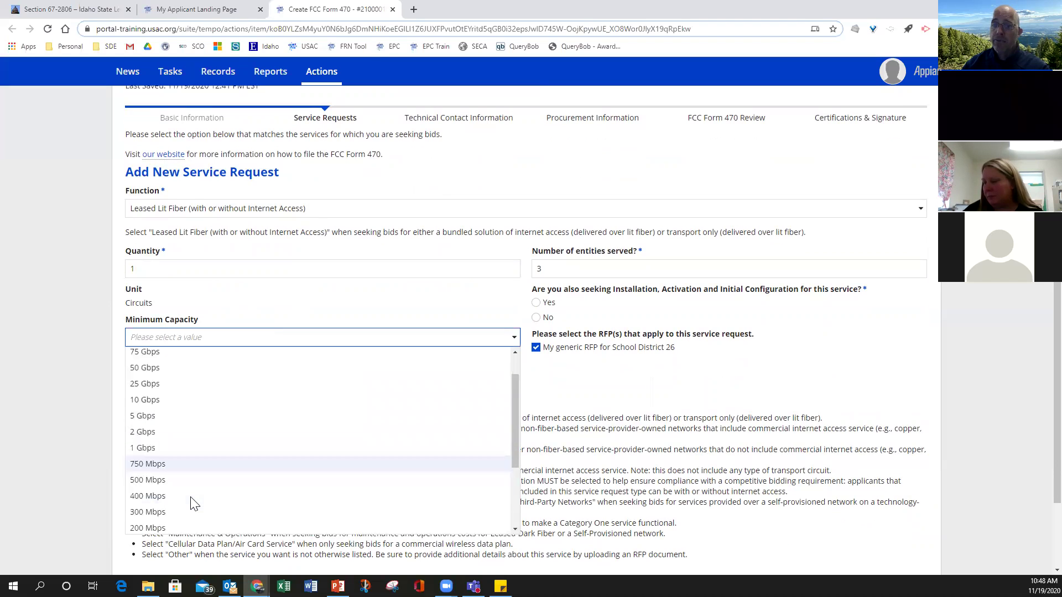
left_click(164, 463)
left_click(202, 375)
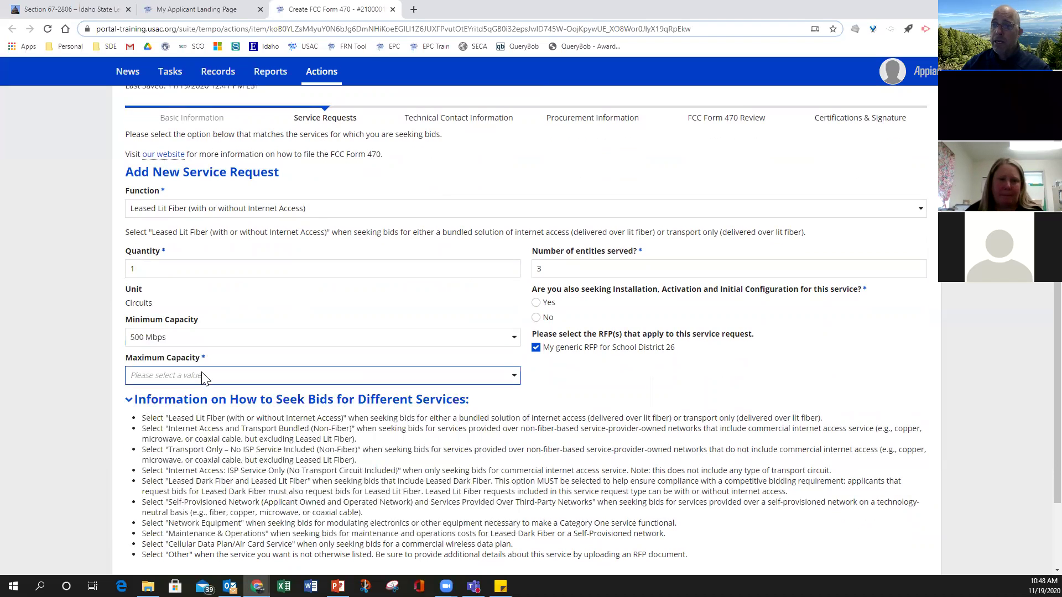
left_click(174, 520)
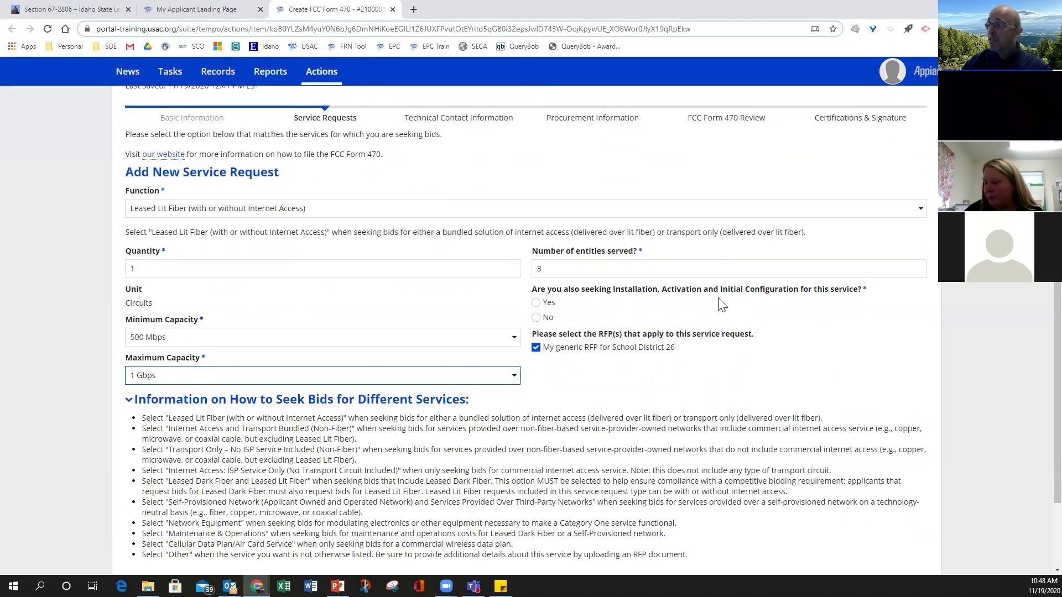
- Request installation, activation and initial configuration for the service, and add the service request to the form
left_click(536, 302)
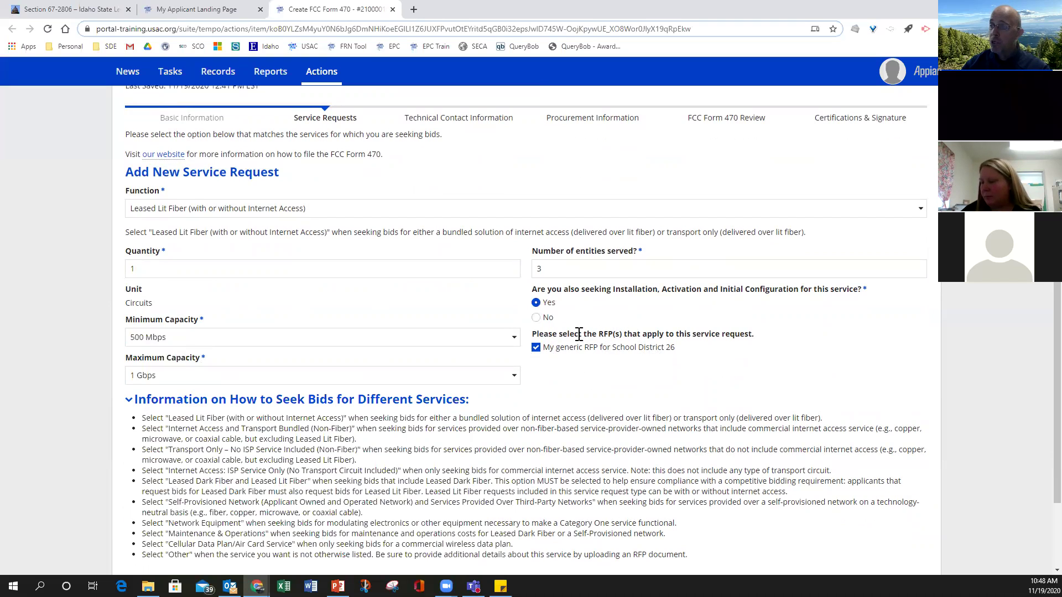
scroll(619, 366, "down", 1)
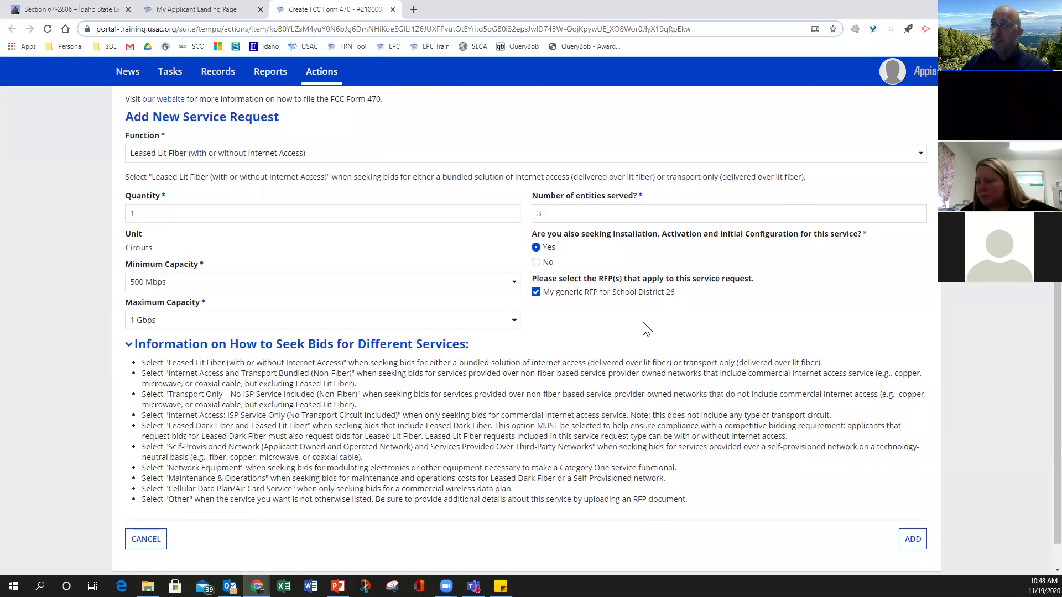
scroll(642, 322, "up", 1)
scroll(831, 478, "down", 2)
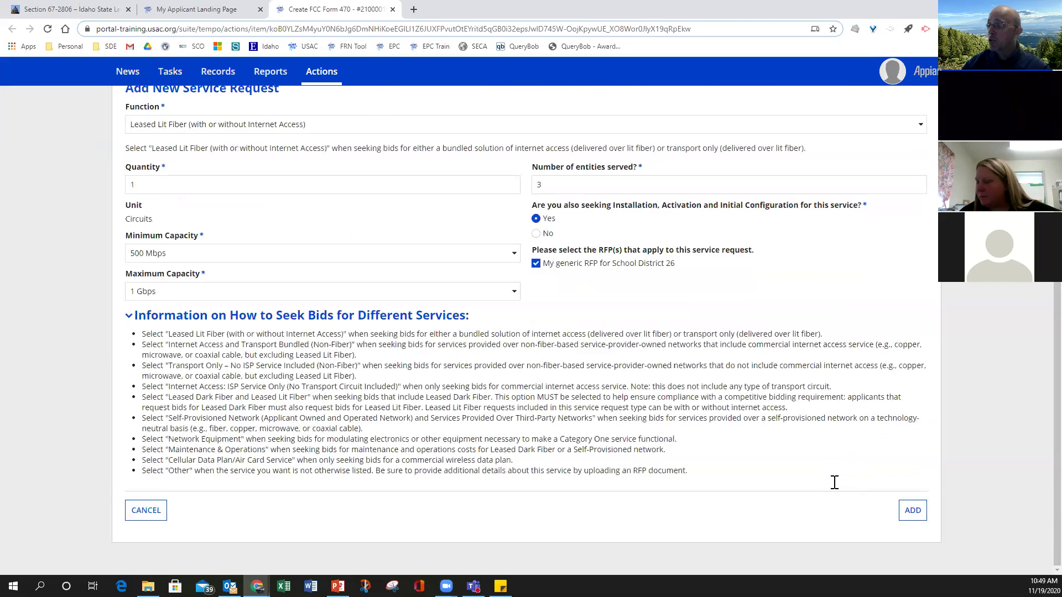
left_click(909, 510)
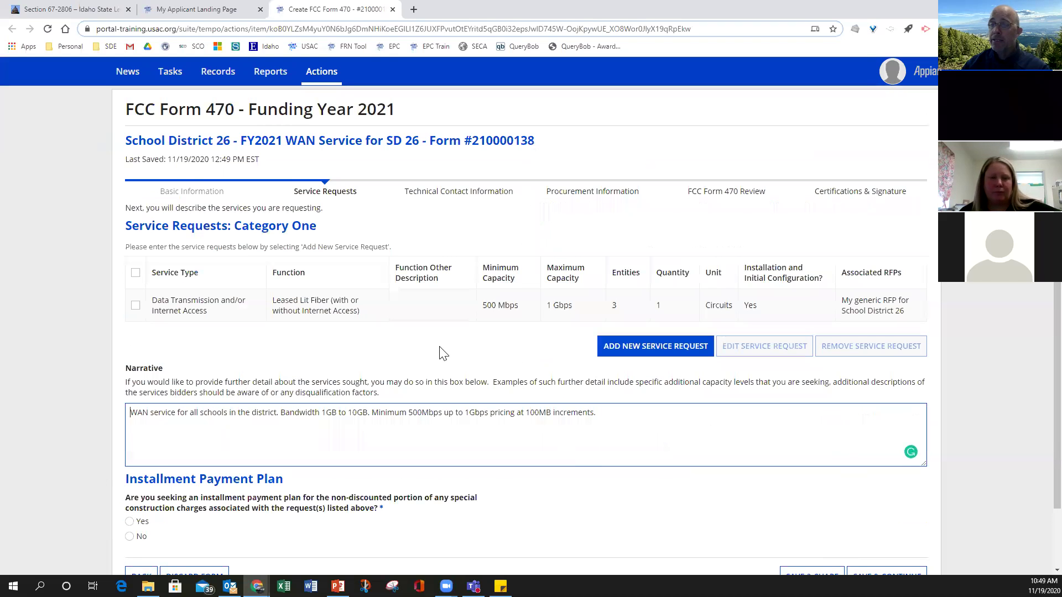
- Decline an installment payment plan for special construction charges, and save the service requests to continue to the technical contact section
scroll(439, 346, "down", 1)
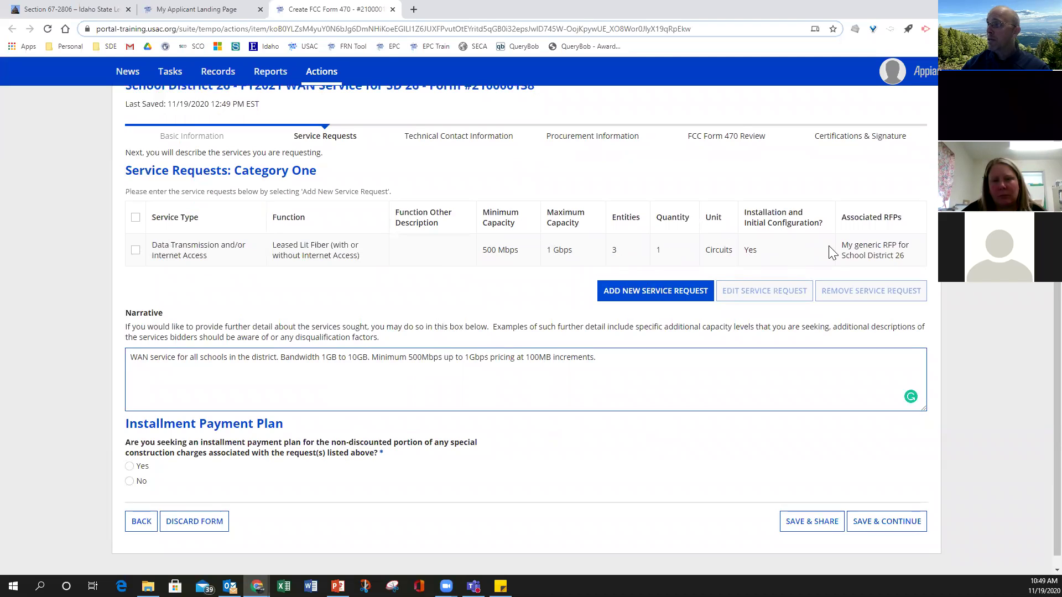
scroll(437, 329, "down", 1)
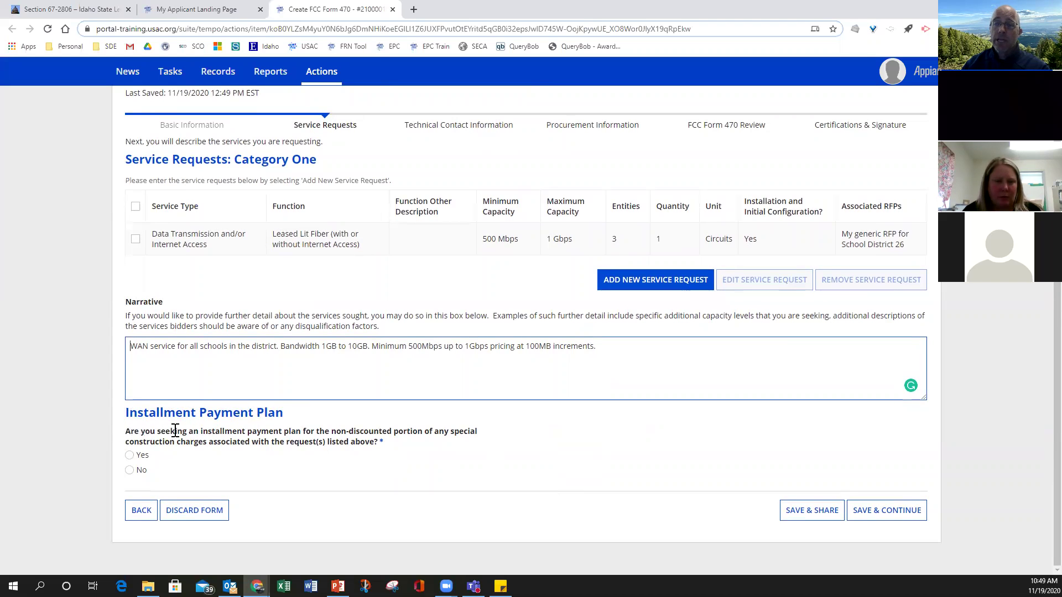
left_click(130, 470)
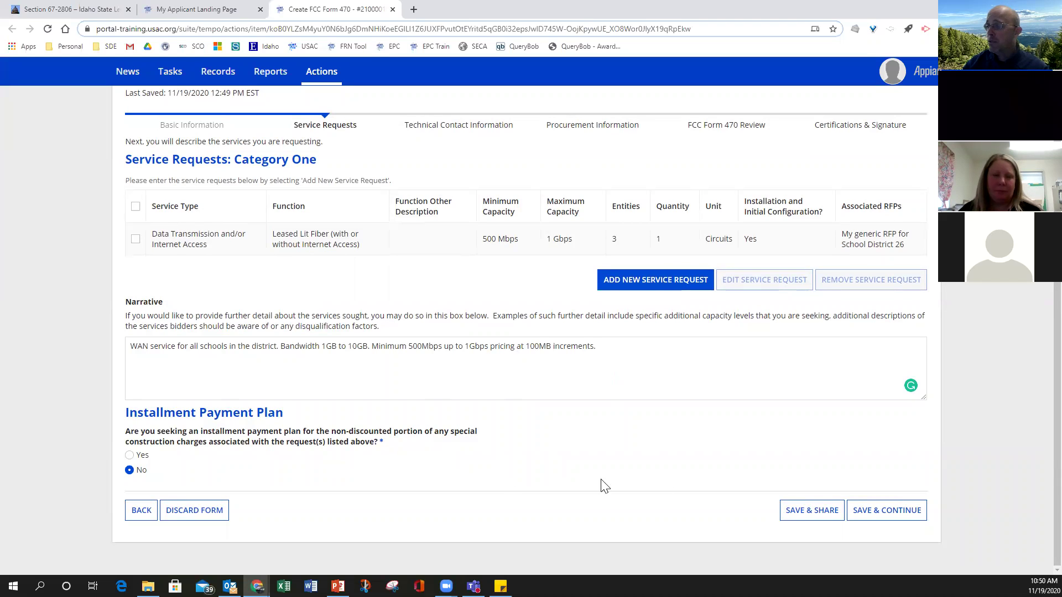
left_click(876, 513)
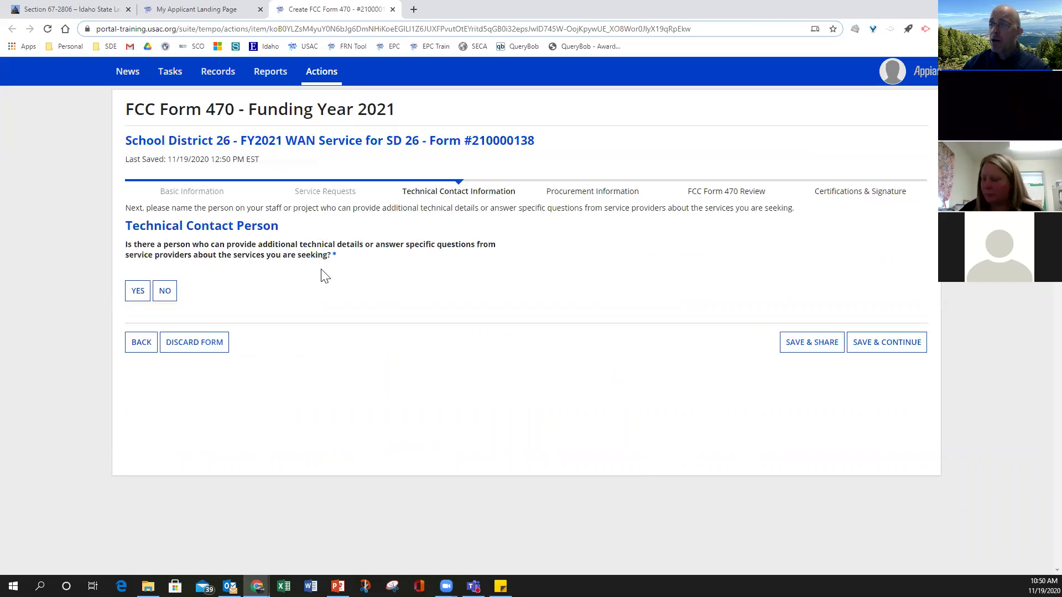
- Indicate that a technical contact person is available, compare both entry methods, and choose to search the EPC system
left_click(137, 290)
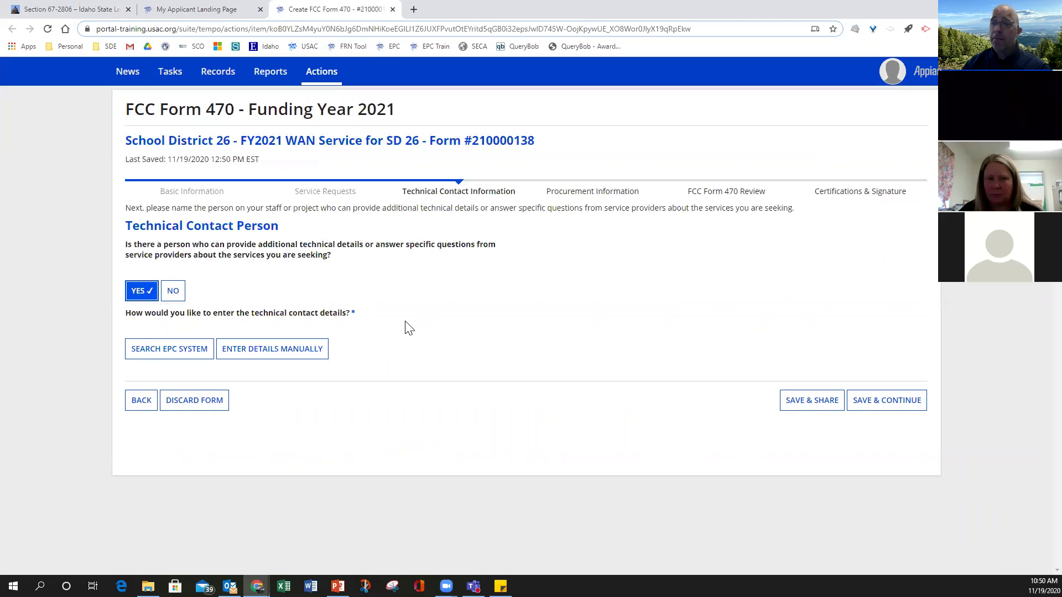
left_click(172, 353)
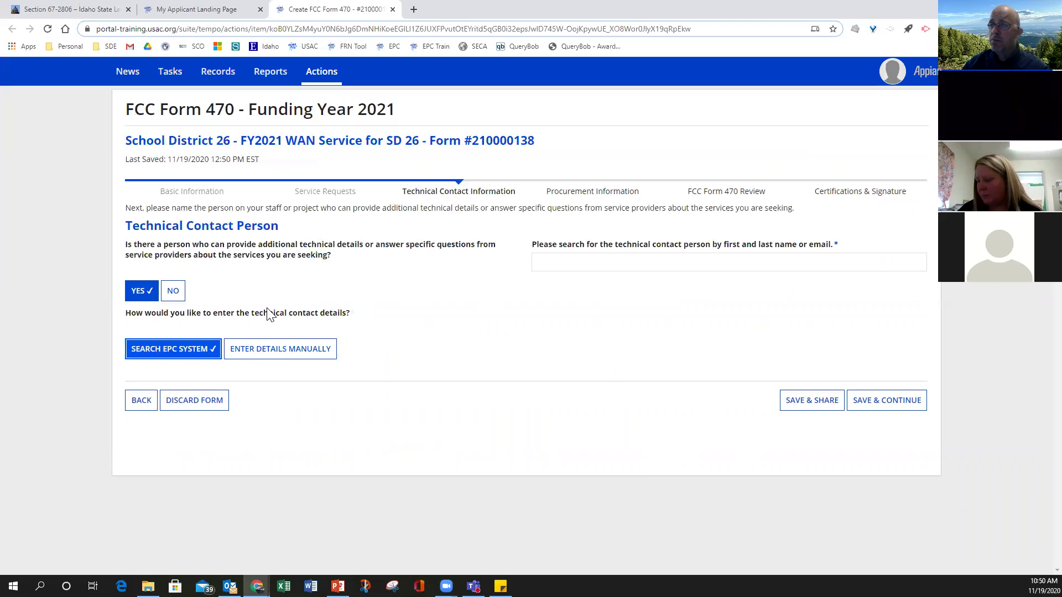
left_click(268, 354)
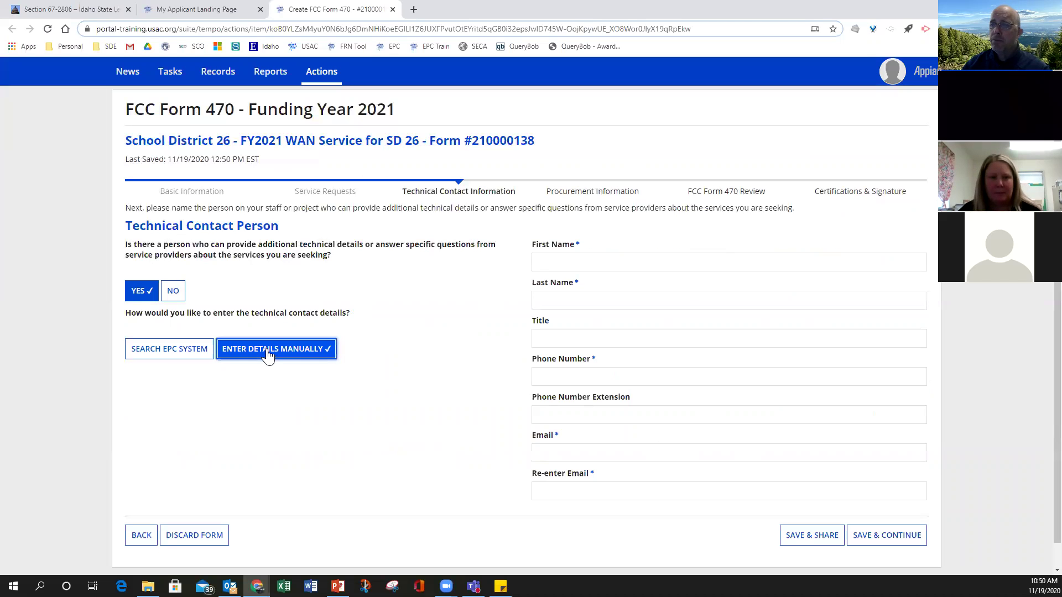
left_click(157, 351)
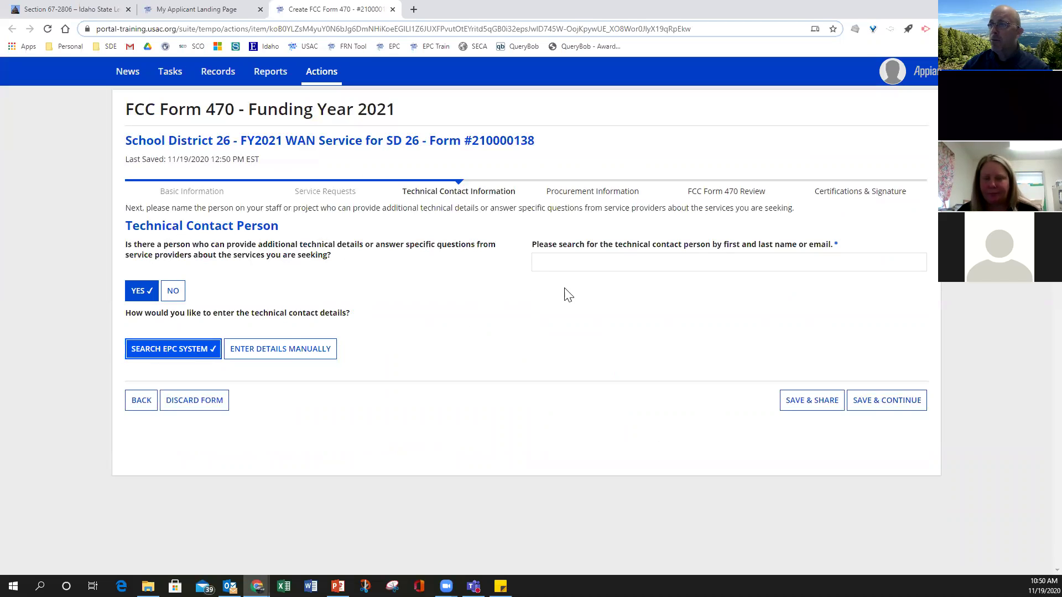
left_click(561, 268)
type("user")
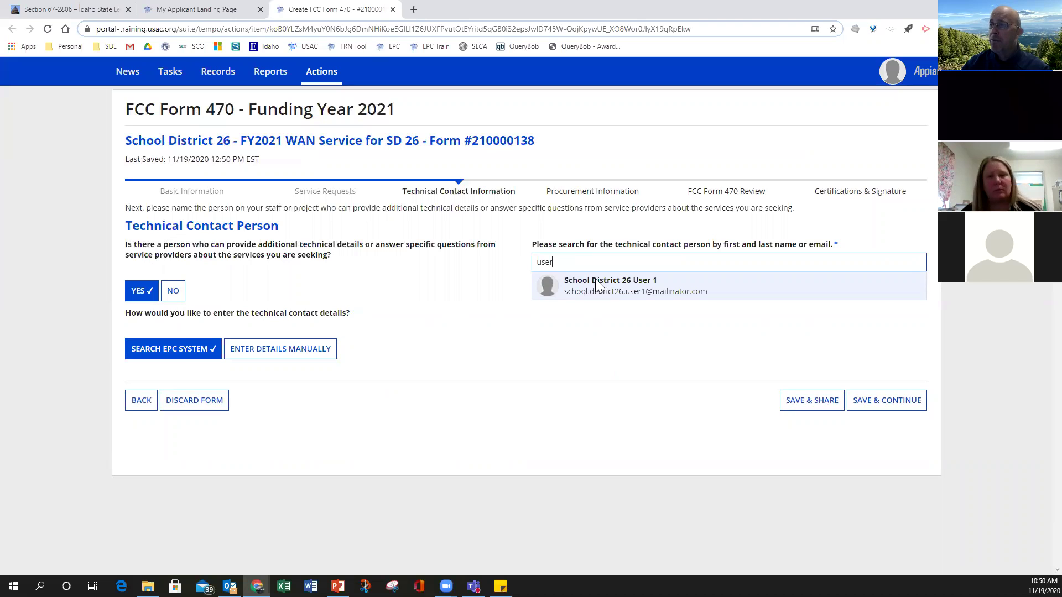
left_click(597, 285)
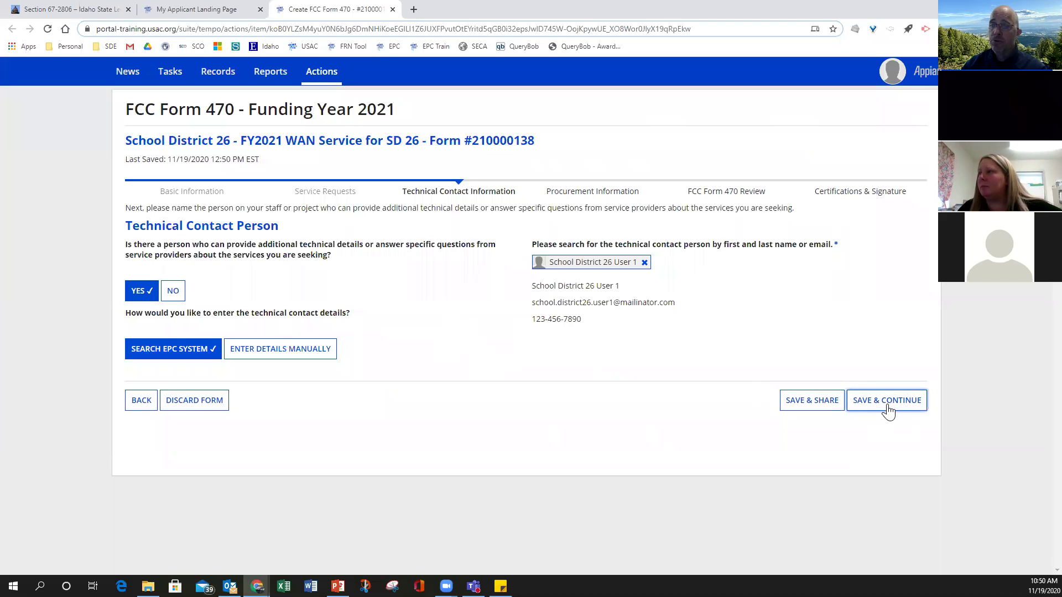
left_click(262, 352)
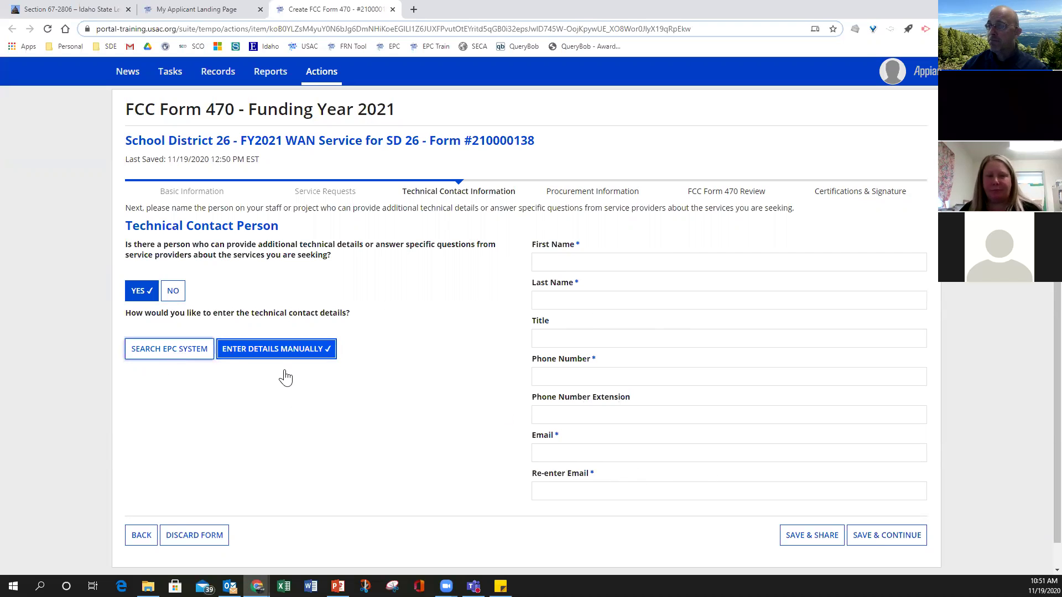
- Search the EPC system for "user", assign the district's user as technical contact, and save to continue to procurement information
left_click(208, 357)
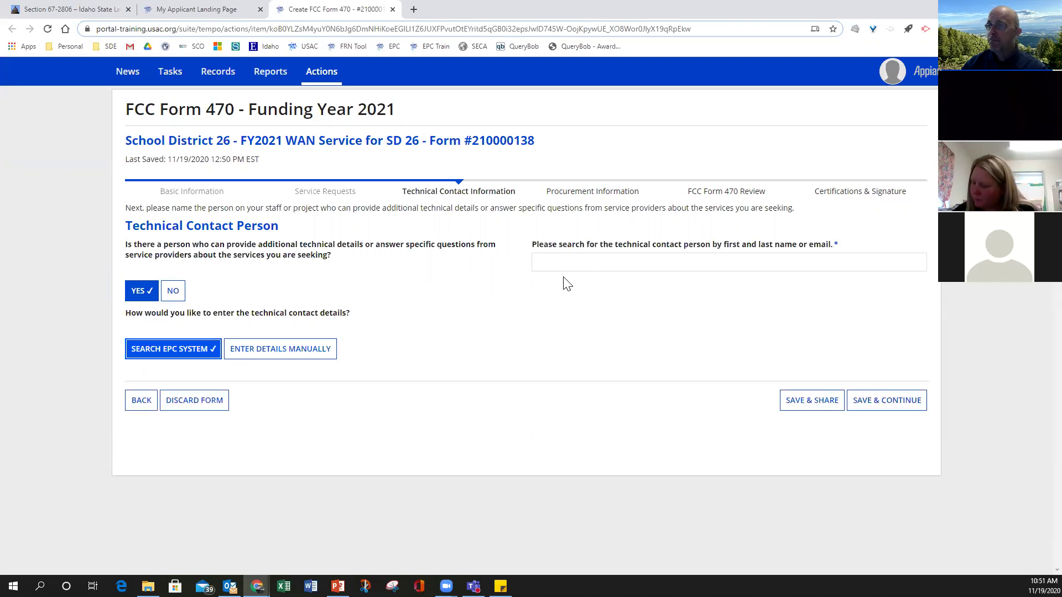
left_click(563, 263)
type("user")
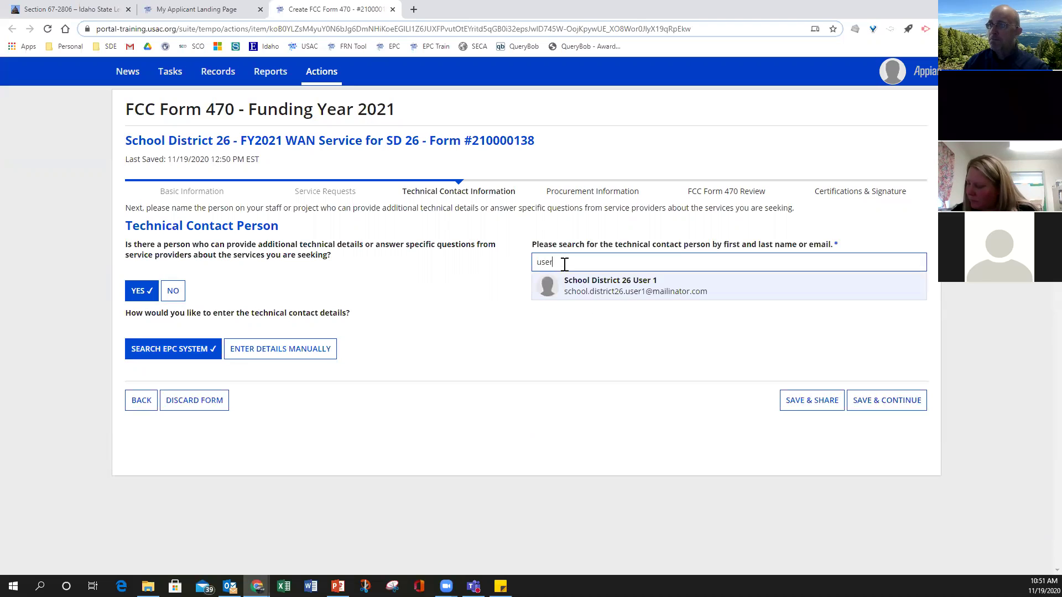
left_click(600, 286)
left_click(890, 398)
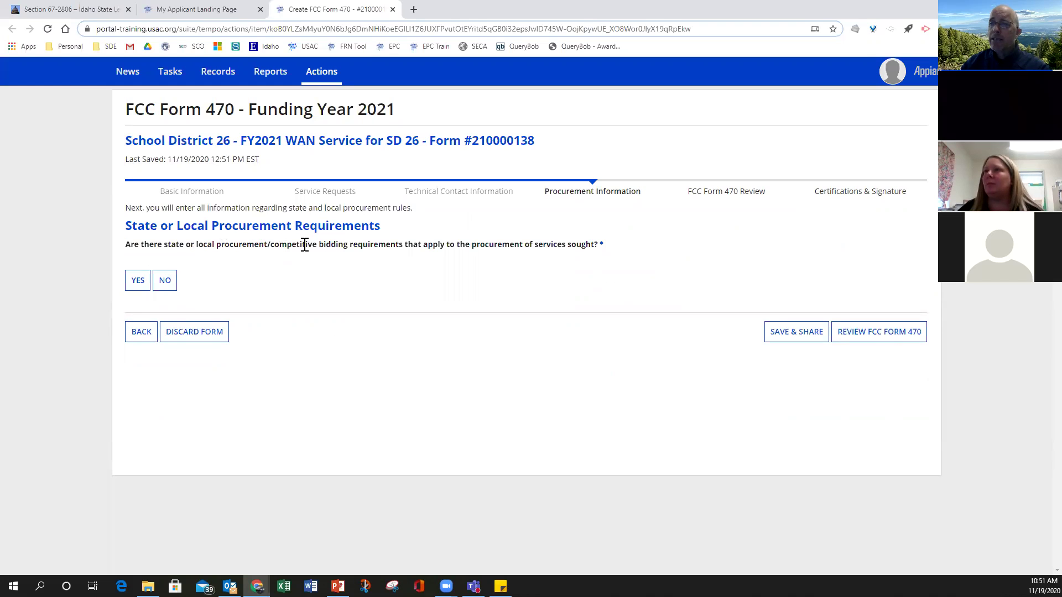
left_click(138, 281)
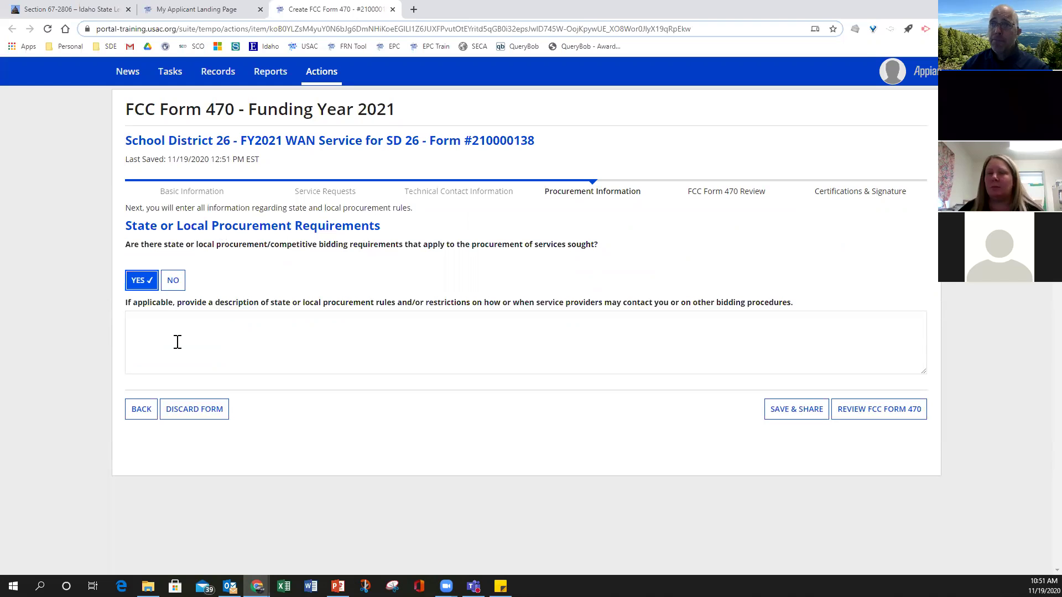
key("alt+Tab")
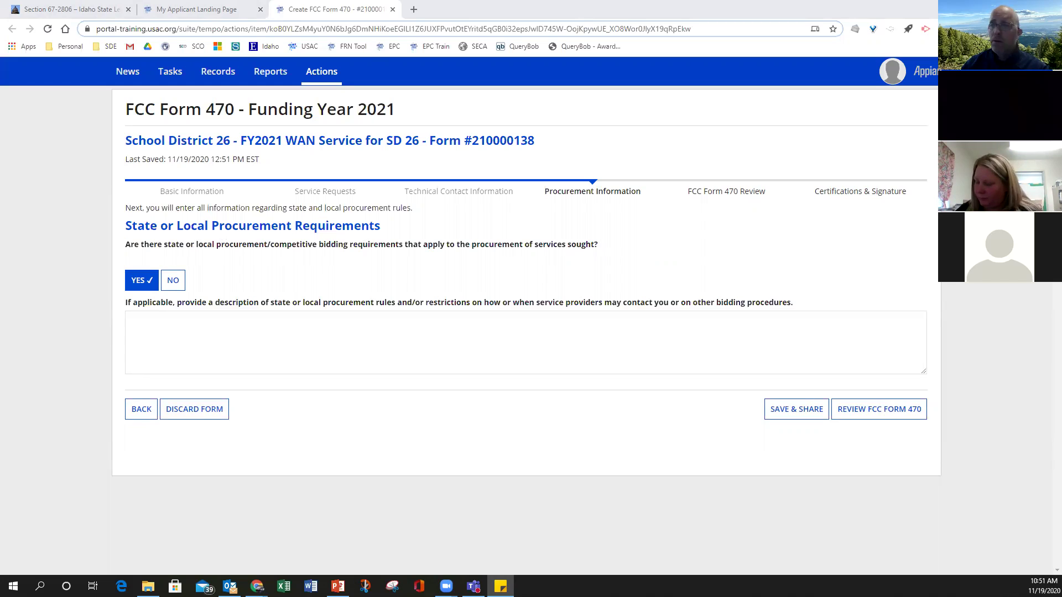
left_click(210, 326)
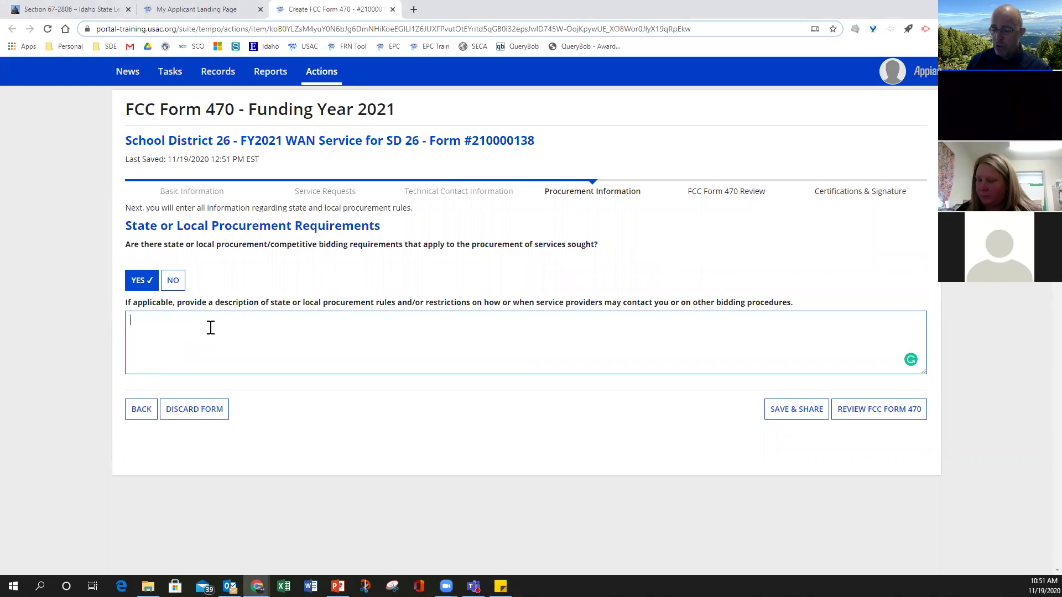
type("s://legislature.idaho.gov/statutesrules/idstat/Title67/T67CH28/SECT67-2806/")
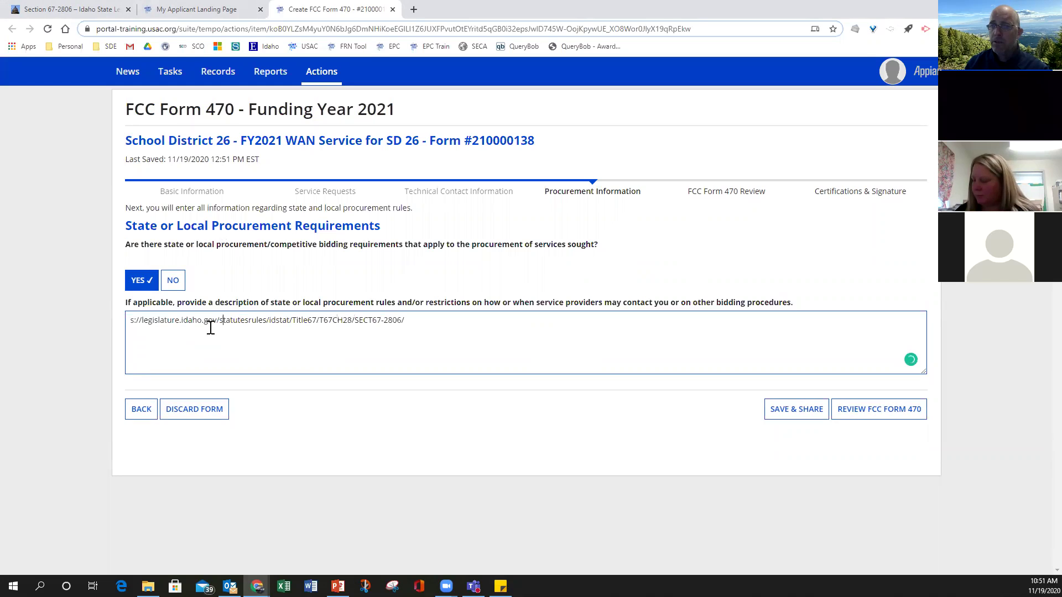
type("http")
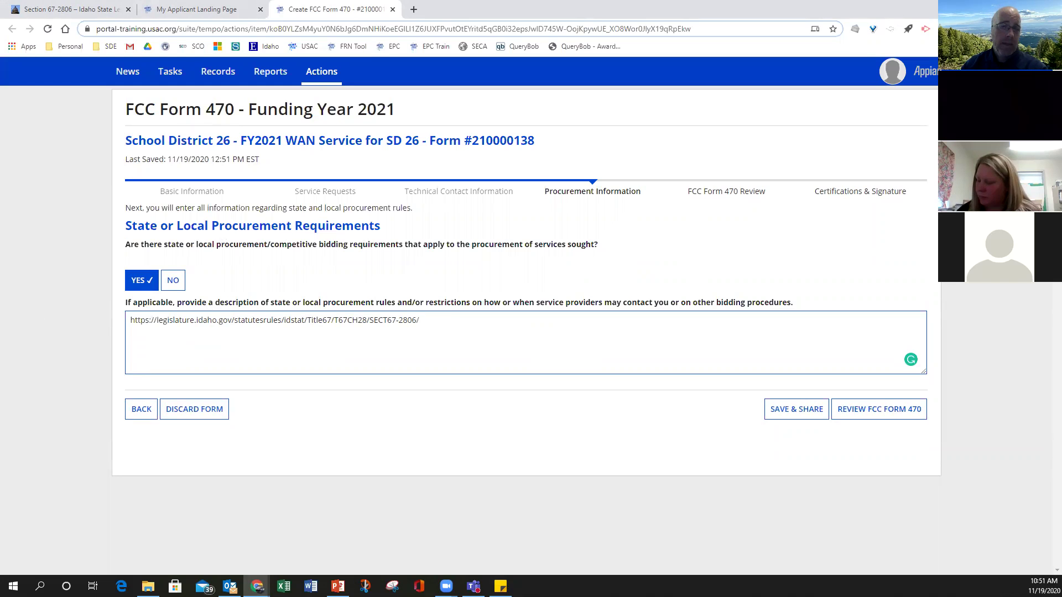
- View the Idaho Statutes page for Section 67-2806 on procuring services or personal property
key("alt+Tab")
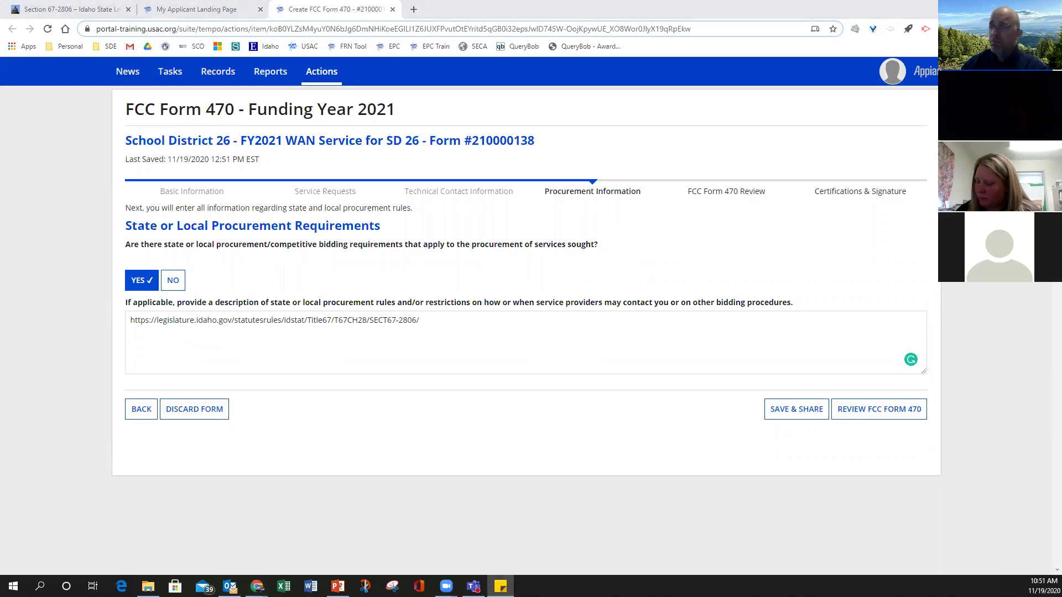
left_click(359, 338)
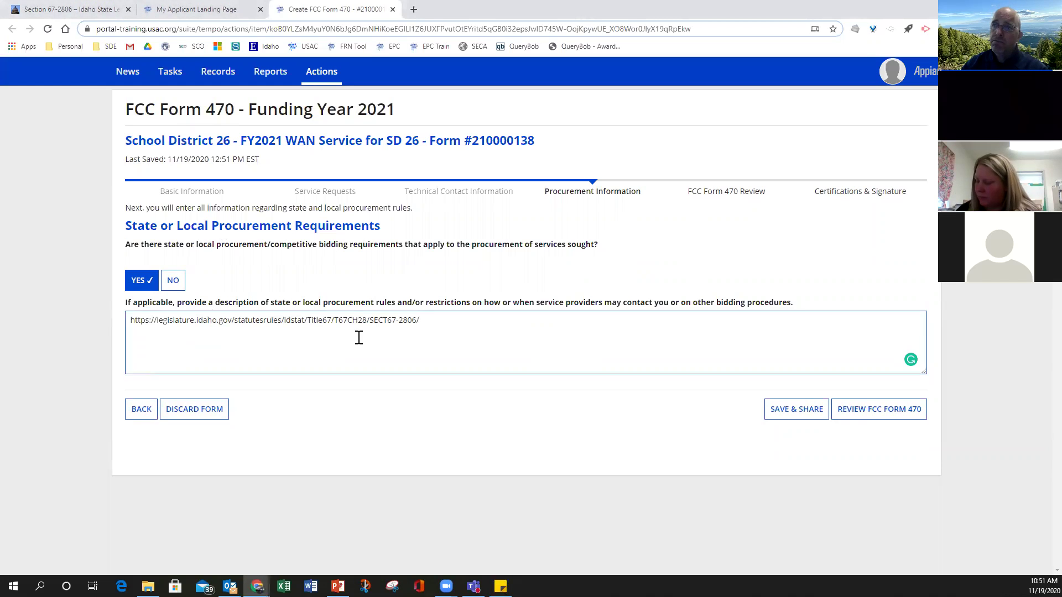
left_click(69, 12)
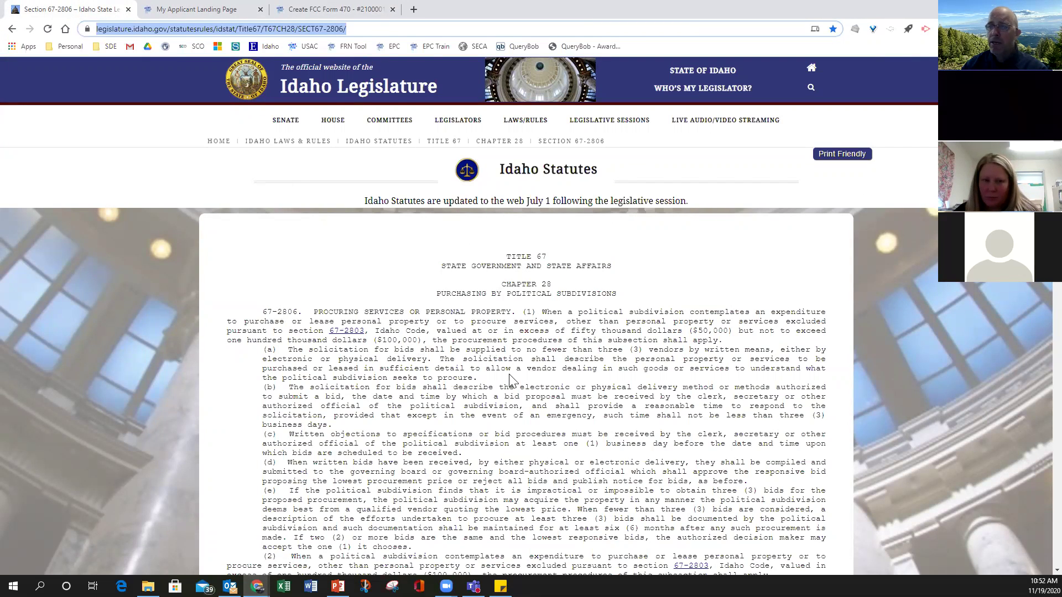
- Look over the Section 67-2806 statute page, and return to the FCC Form 470 to submit it for review
scroll(503, 381, "down", 7)
scroll(495, 379, "up", 7)
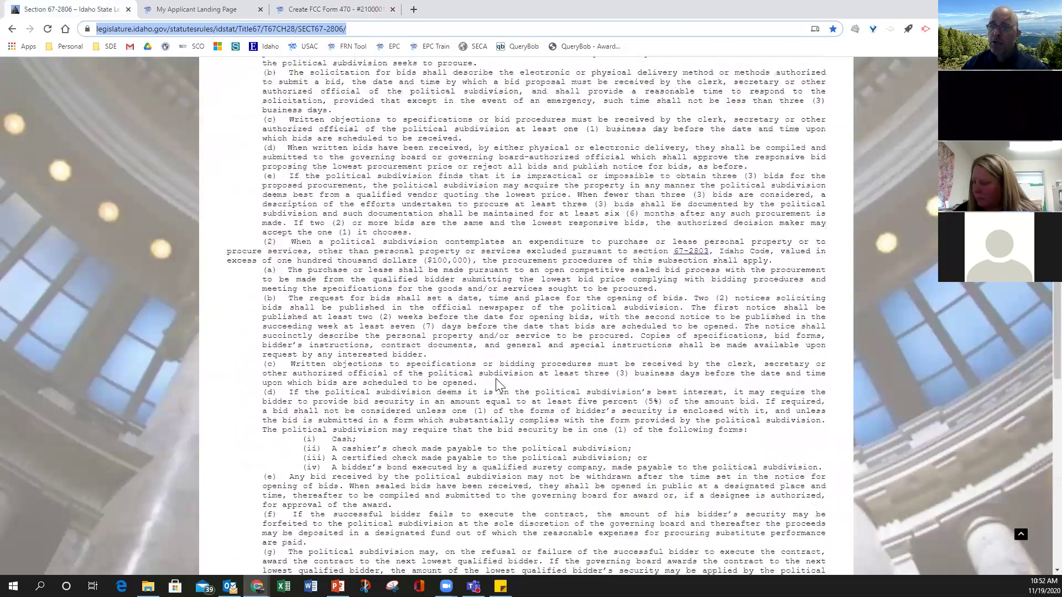
left_click(356, 10)
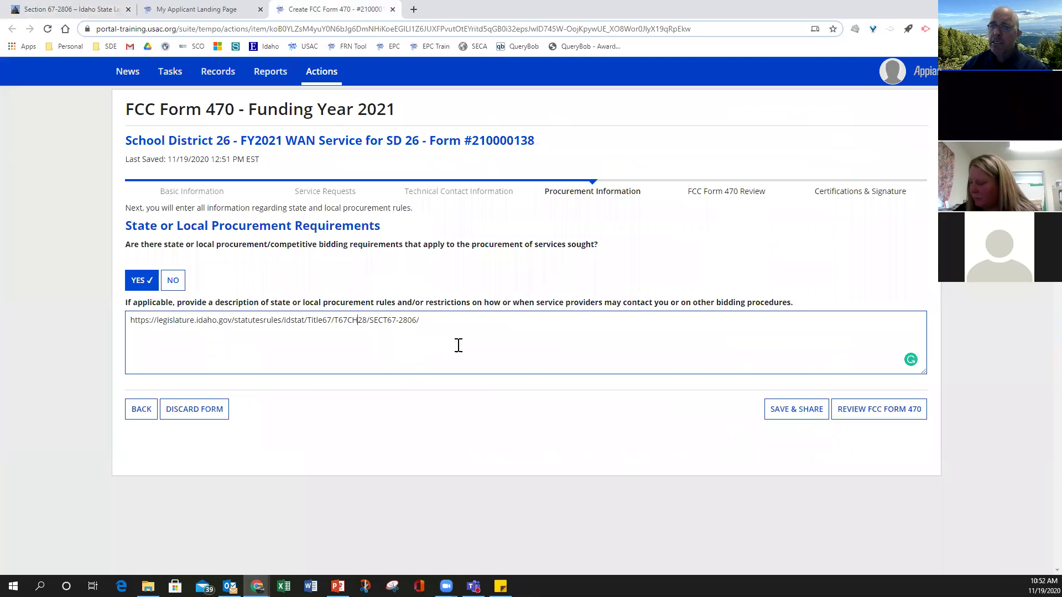
left_click(884, 419)
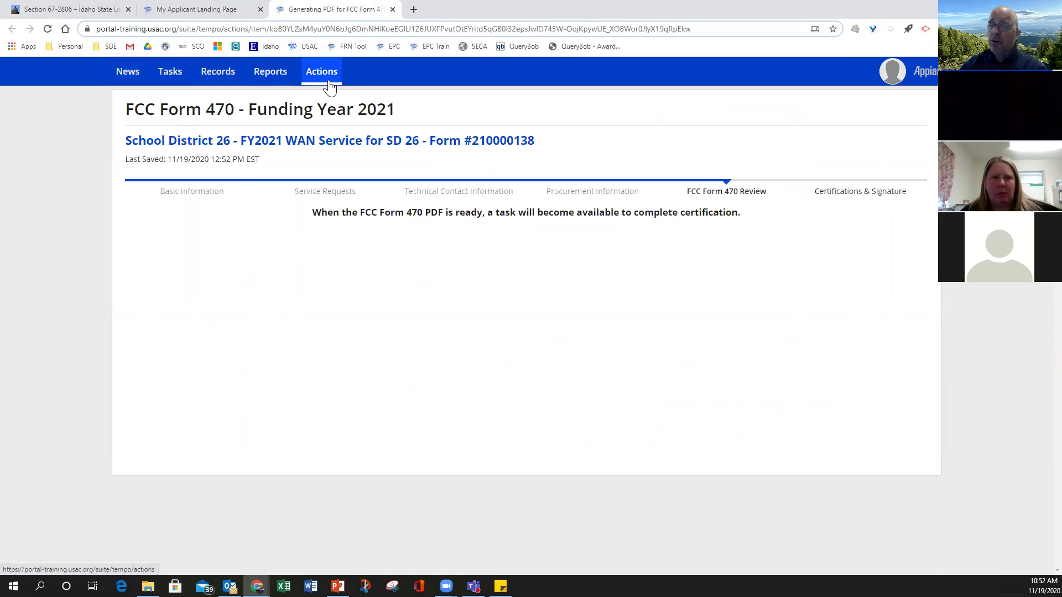
- Check the assigned tasks until the certification task is available, and open it for the FY2021 WAN Service for SD 26 form
left_click(176, 78)
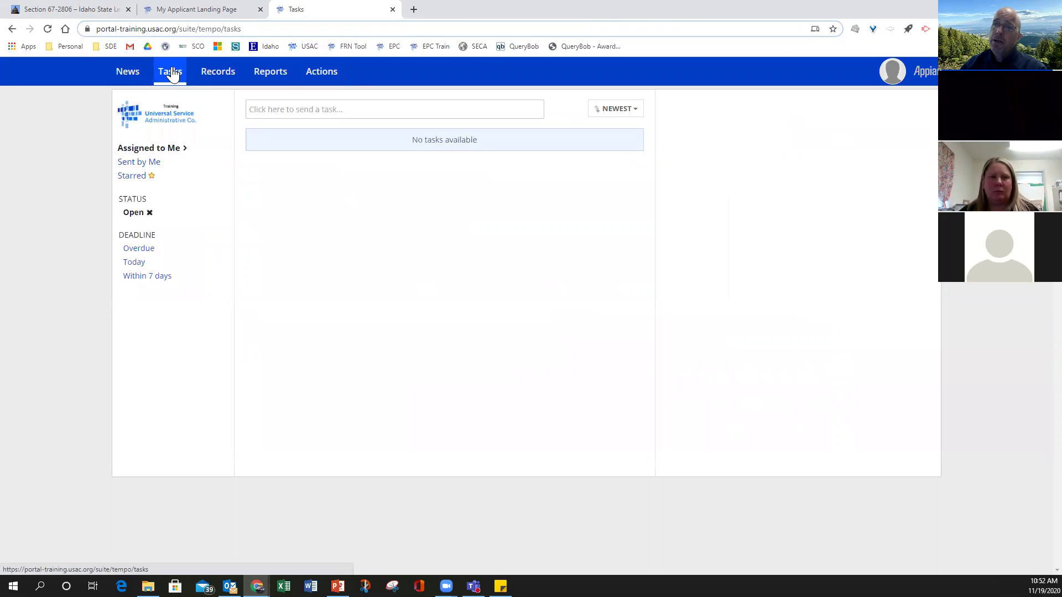
left_click(156, 117)
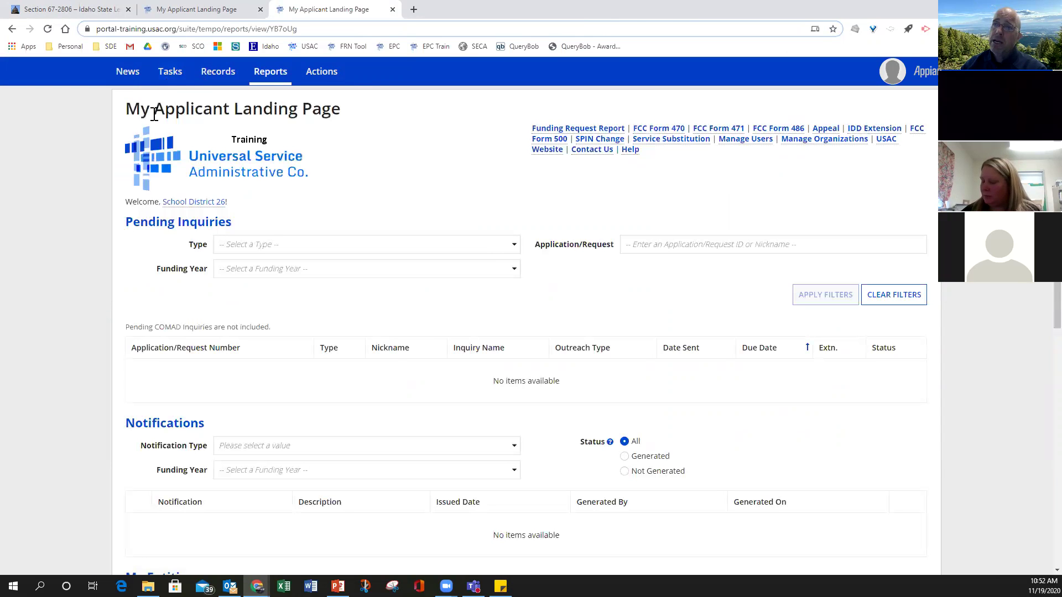
left_click(325, 75)
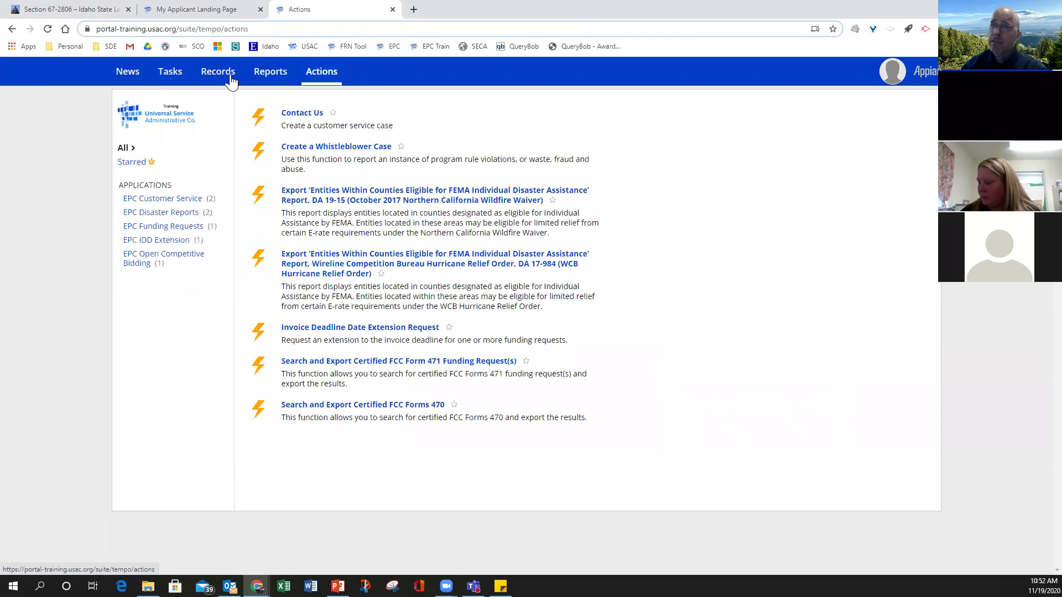
left_click(172, 77)
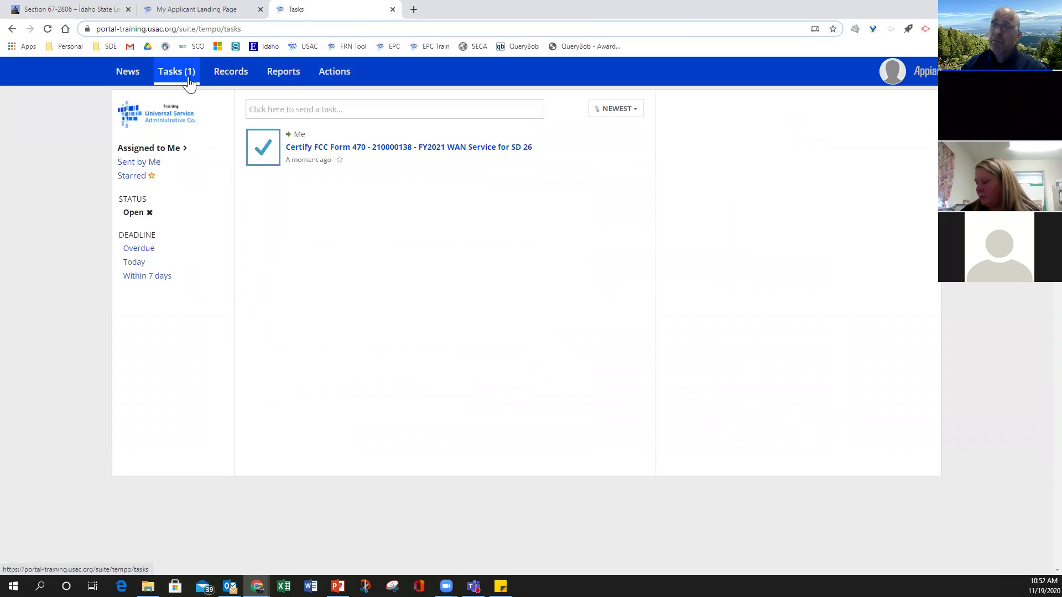
left_click(362, 149)
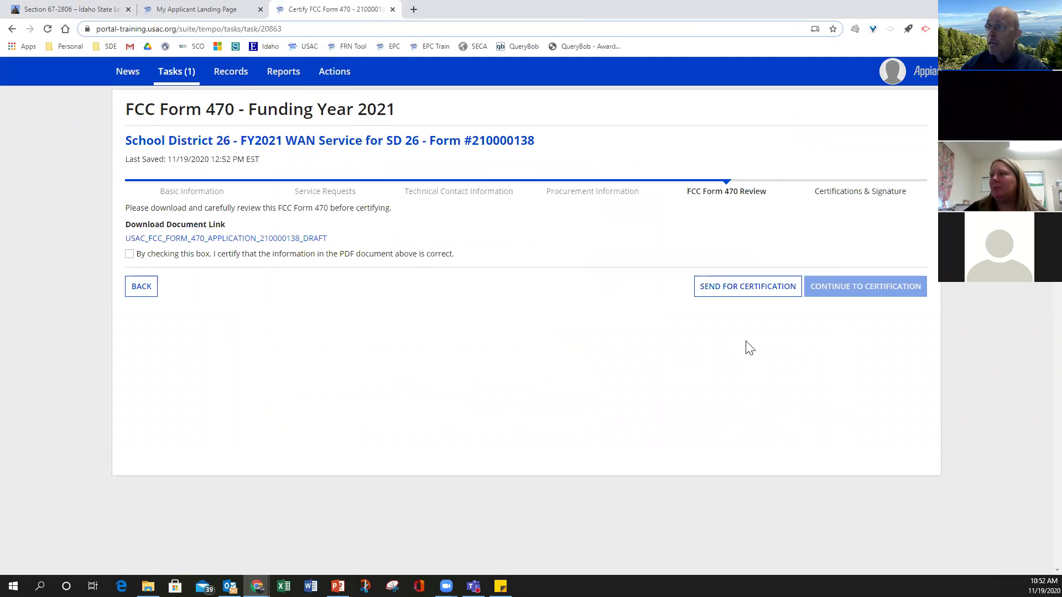
- Certify that the information in the draft PDF is correct, and proceed directly to certification of the form
left_click(129, 255)
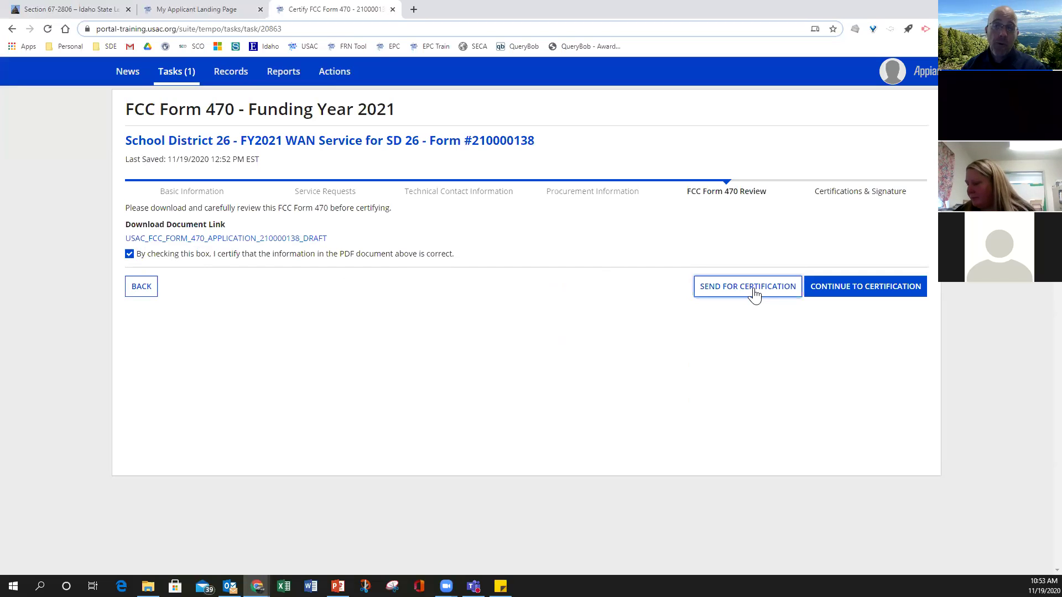
left_click(872, 289)
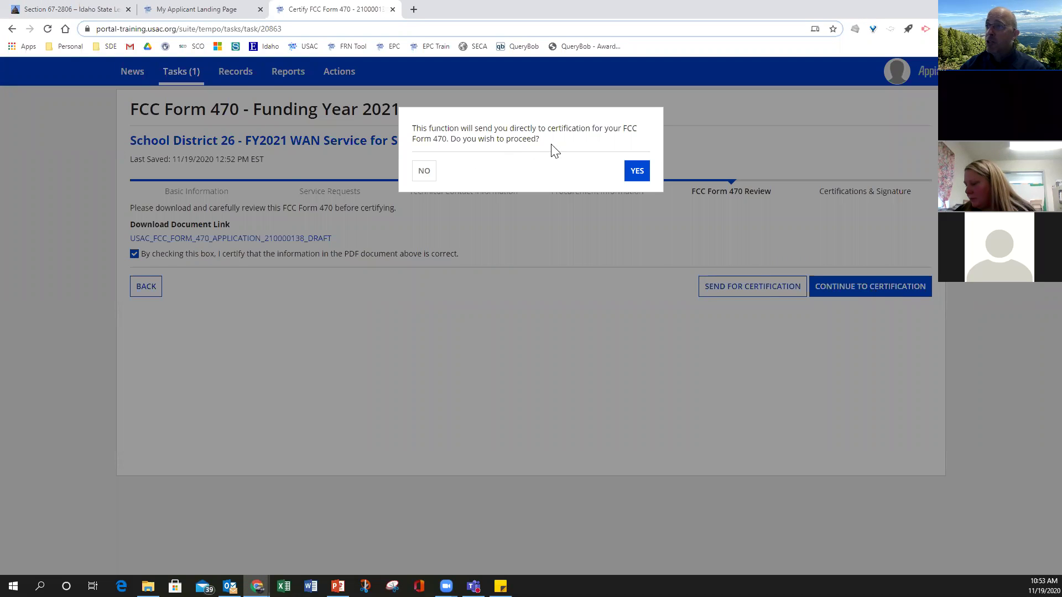
left_click(635, 174)
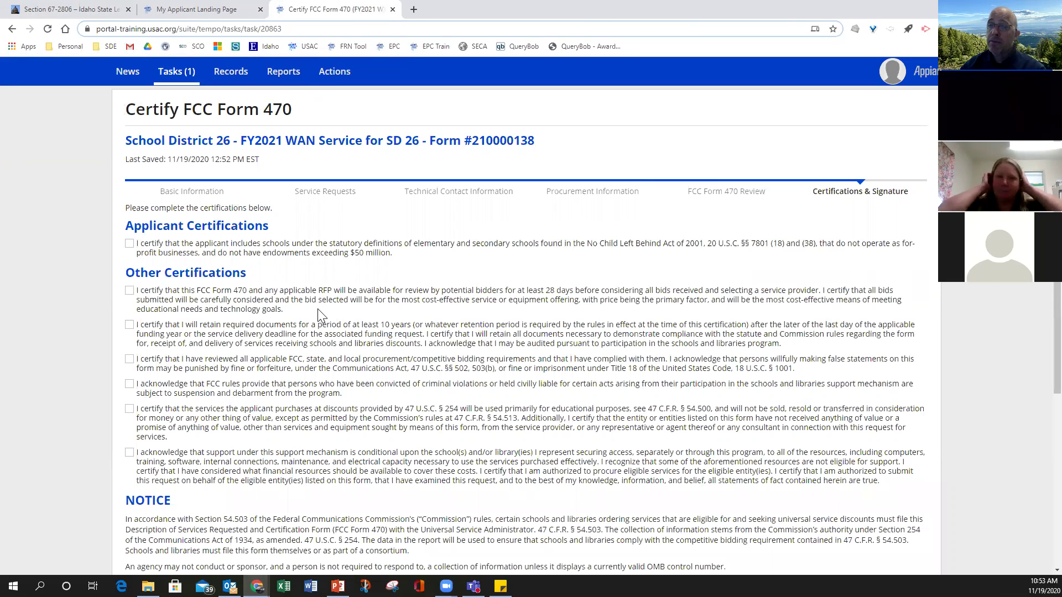
- Accept the applicant certification and all six statements under Other Certifications
left_click(129, 244)
left_click(130, 291)
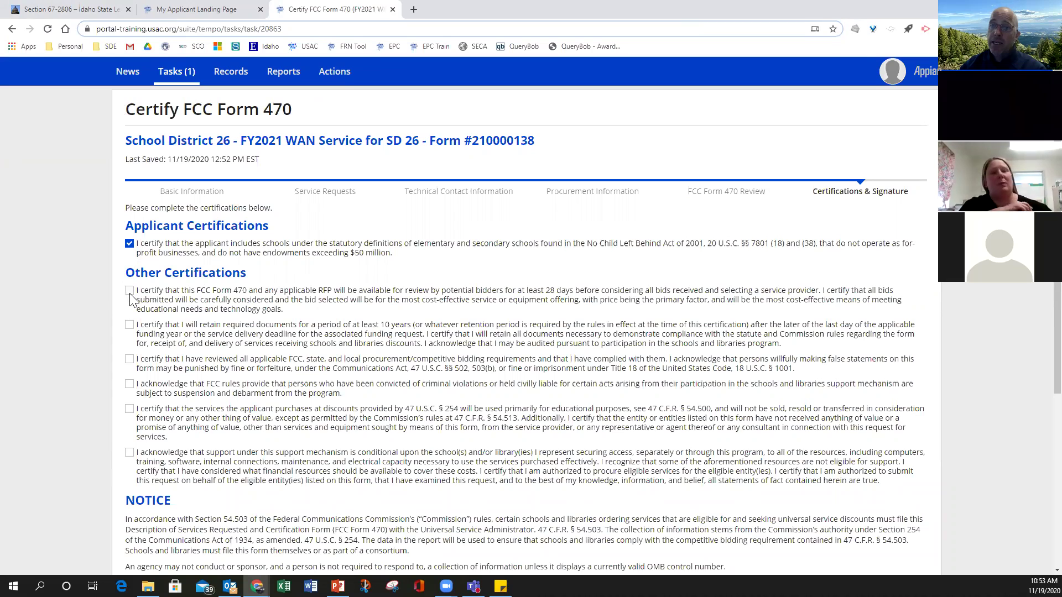
left_click(129, 325)
left_click(129, 359)
left_click(129, 383)
left_click(128, 409)
left_click(129, 452)
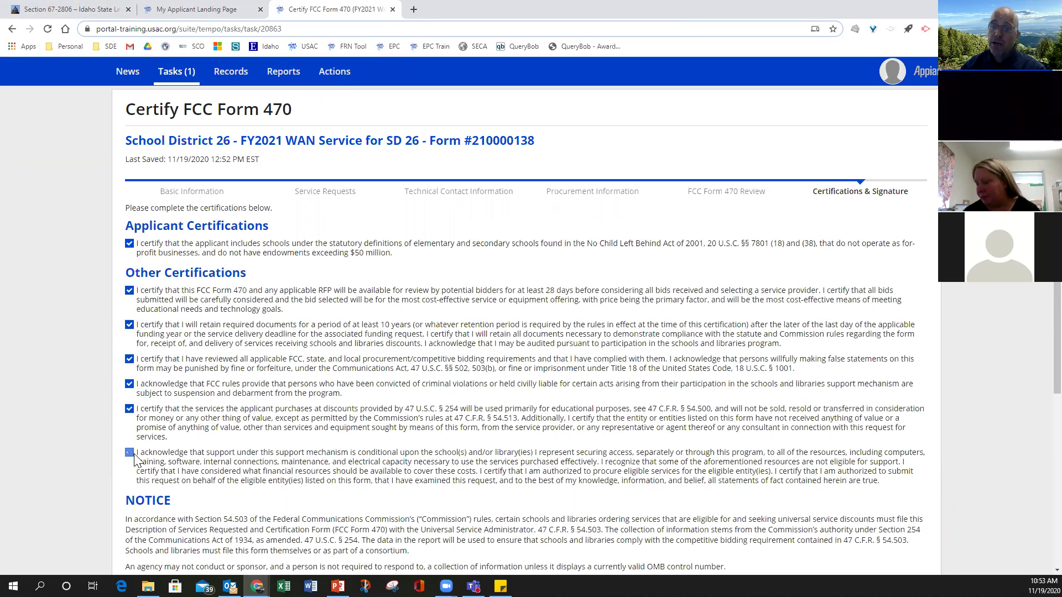
- Review the certification statements and notice, certify the FCC Form 470, and affirm the electronic signature
scroll(440, 415, "down", 2)
scroll(445, 414, "up", 2)
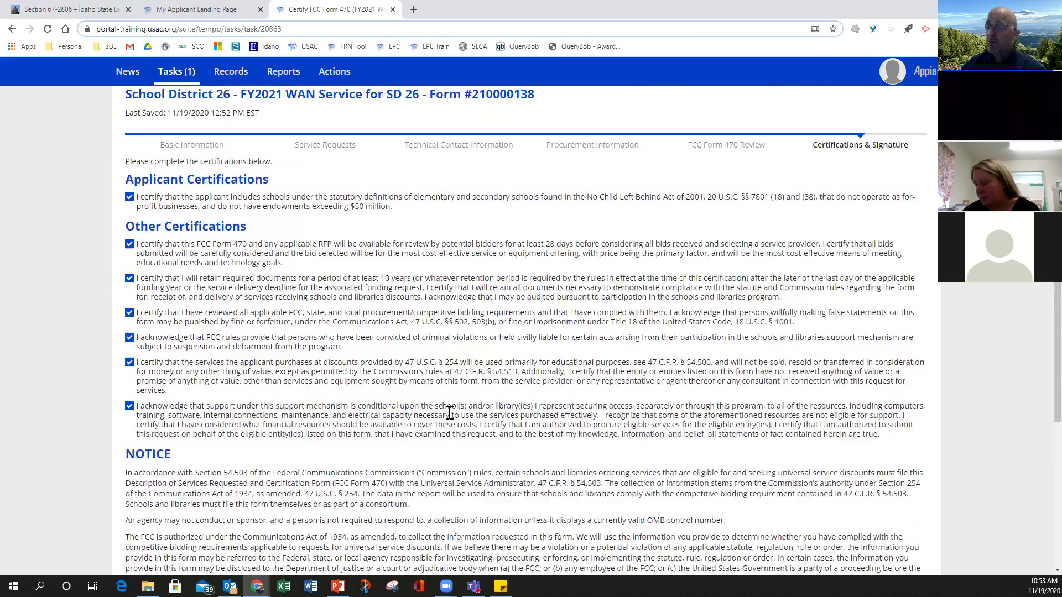
scroll(449, 412, "down", 1)
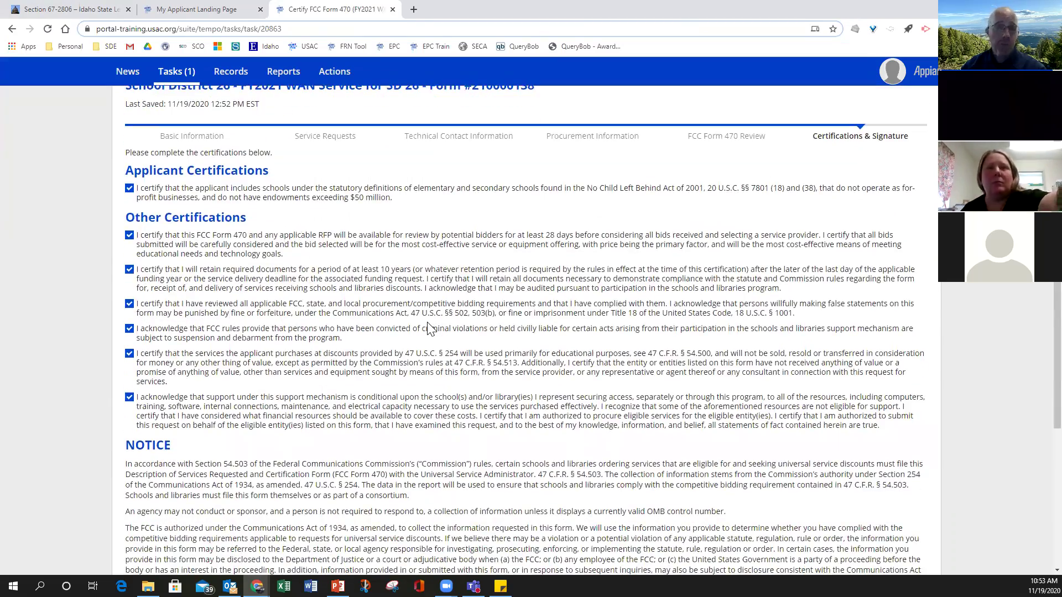
scroll(428, 328, "down", 4)
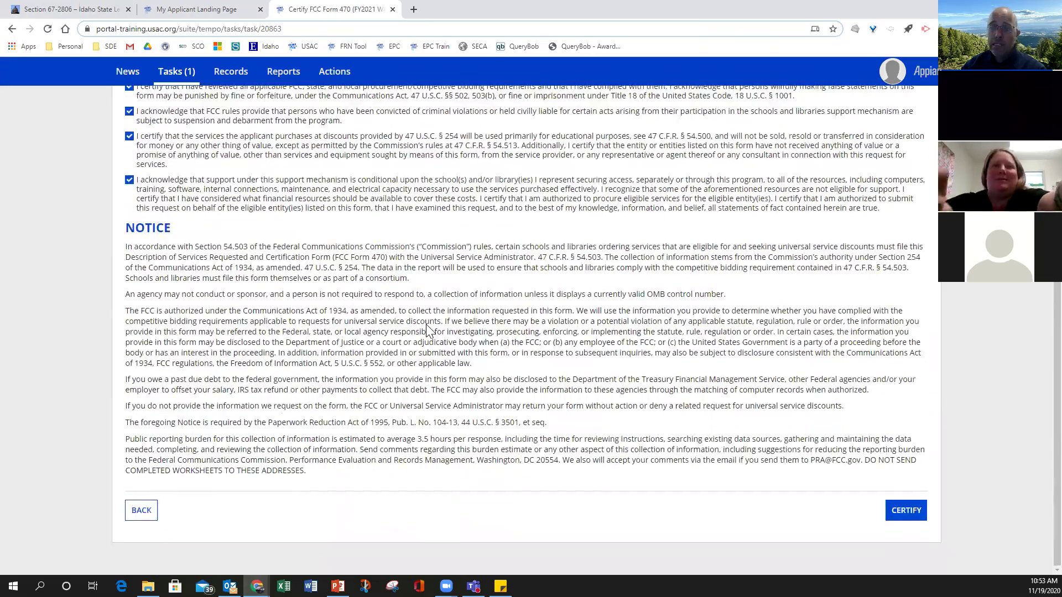
scroll(427, 324, "up", 6)
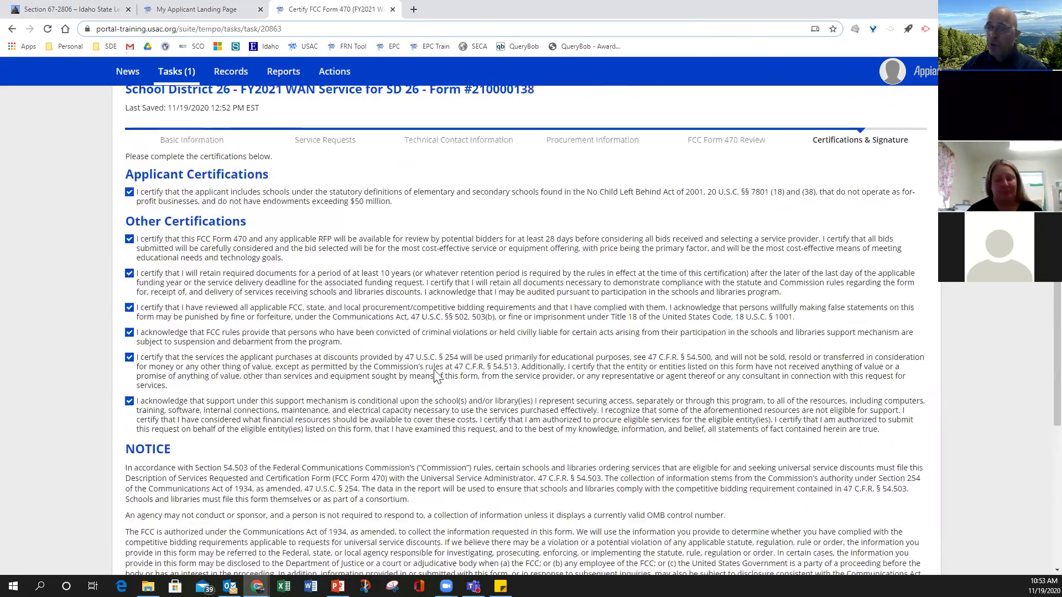
scroll(443, 376, "down", 6)
left_click(902, 510)
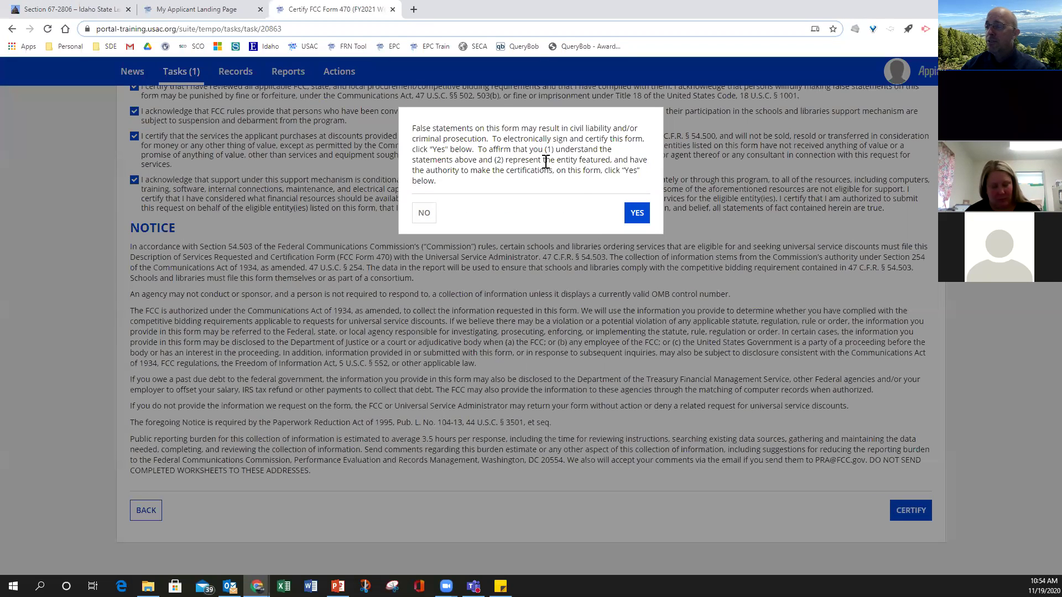
left_click(635, 214)
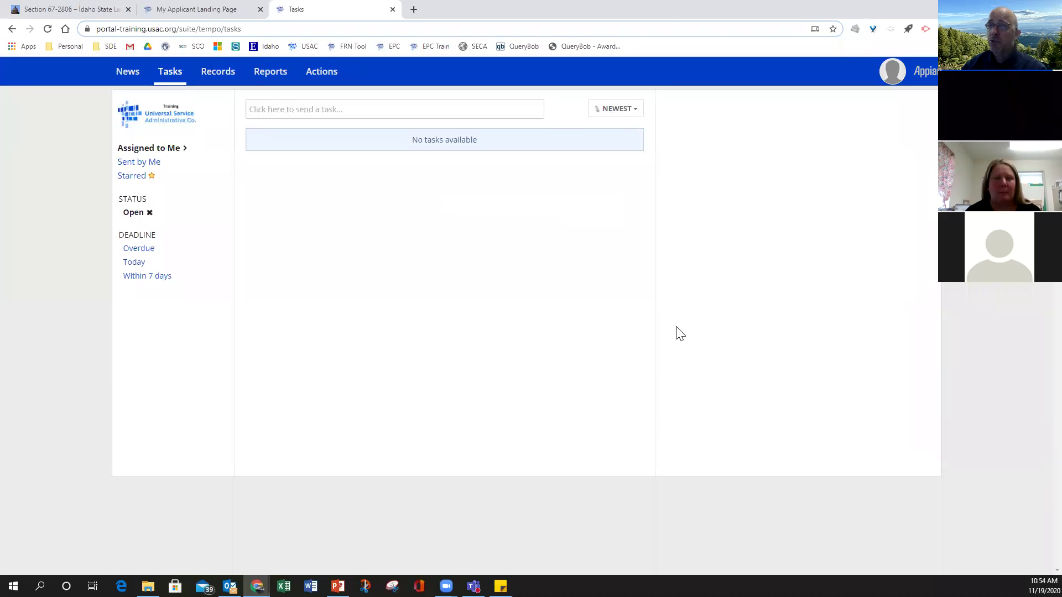
- List the district's FCC Form 470 applications for funding year 2021 on the applicant landing page
left_click(147, 123)
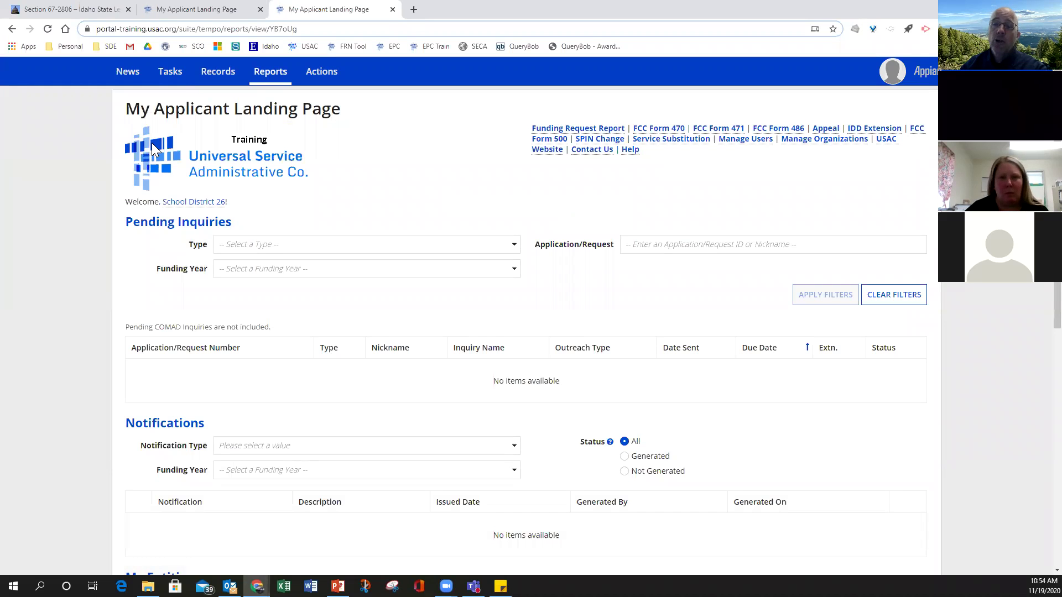
scroll(374, 321, "down", 7)
scroll(374, 325, "down", 2)
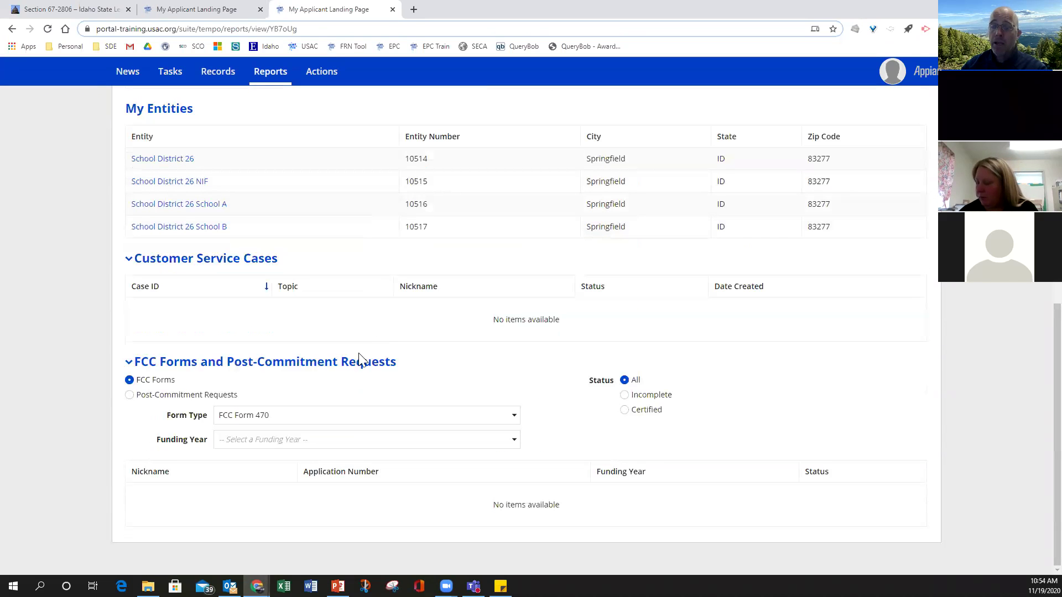
left_click(350, 416)
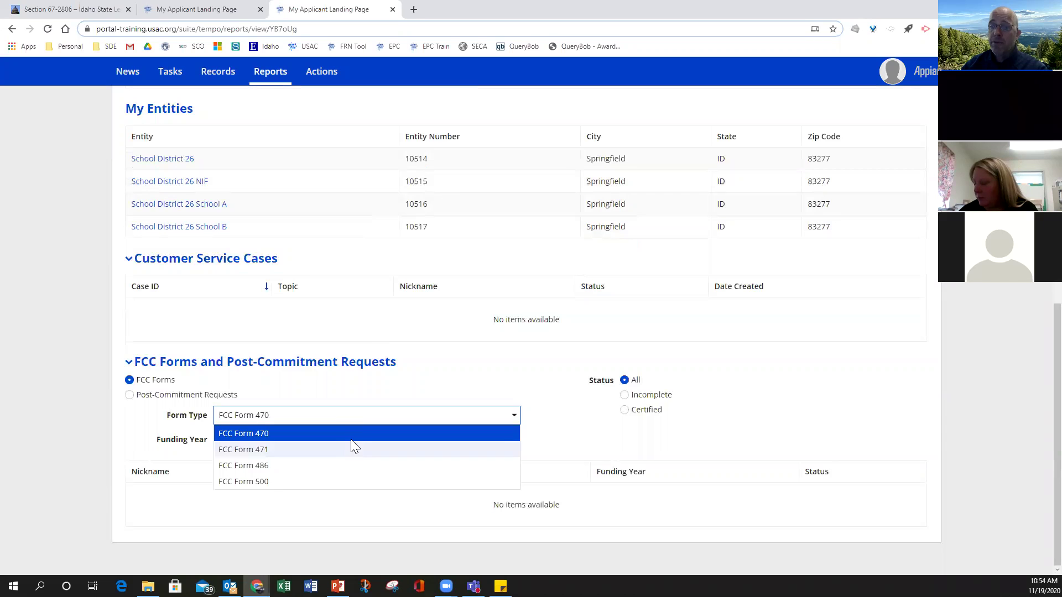
left_click(351, 438)
left_click(345, 442)
left_click(304, 473)
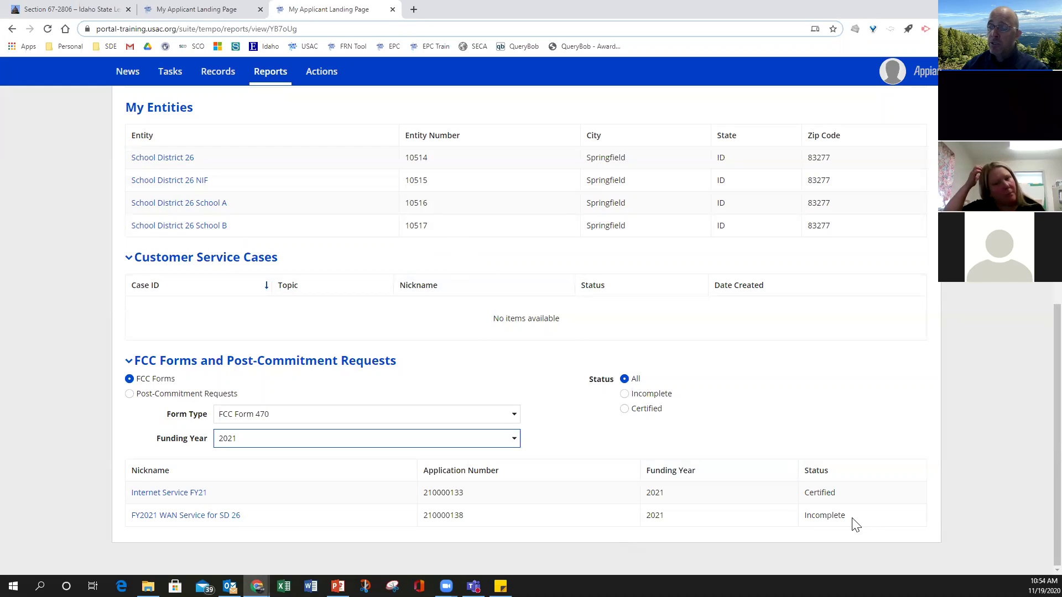
- Open the FY2021 WAN Service for SD 26 record and review its summary, from application information to procurement requirements
left_click(222, 516)
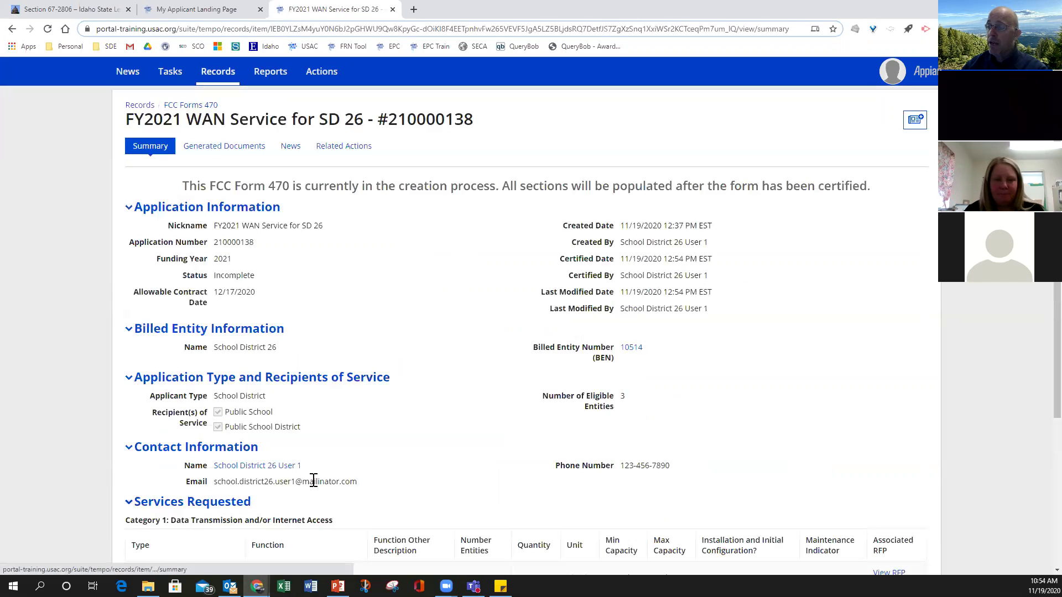
scroll(437, 349, "down", 5)
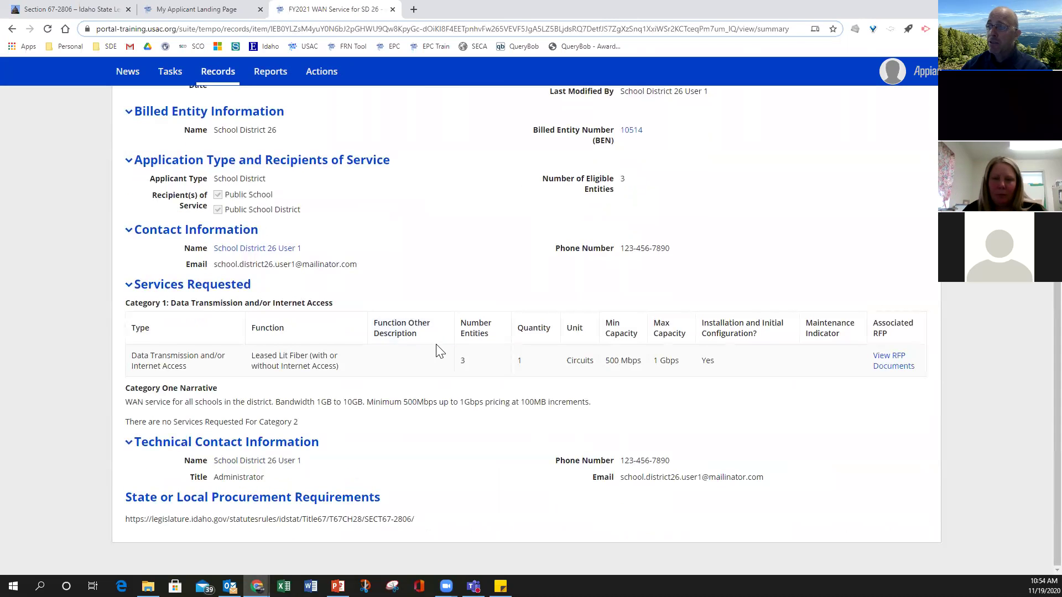
scroll(437, 351, "up", 5)
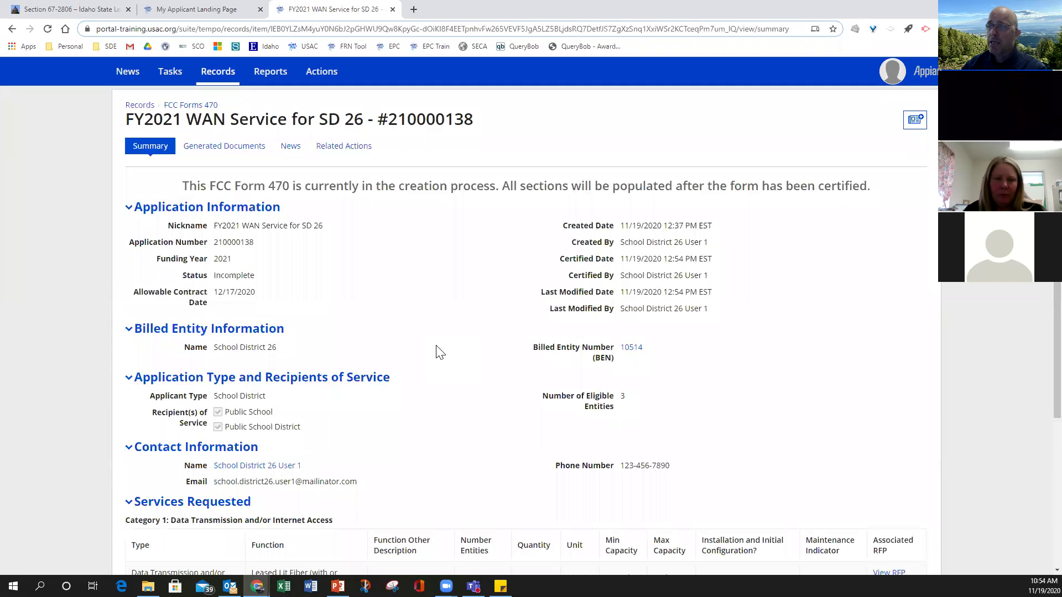
scroll(437, 351, "down", 5)
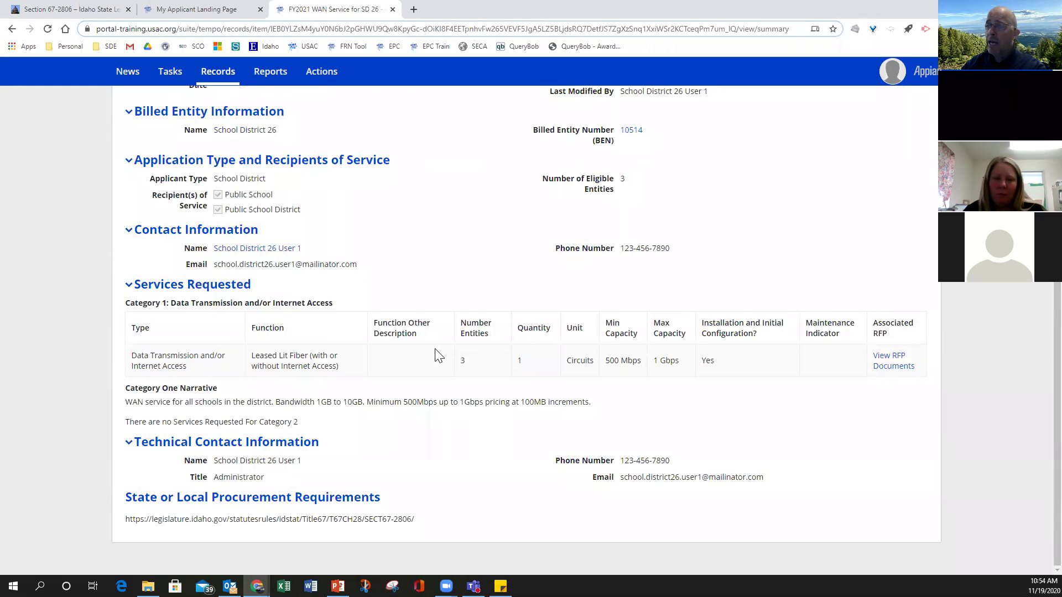
scroll(439, 355, "up", 5)
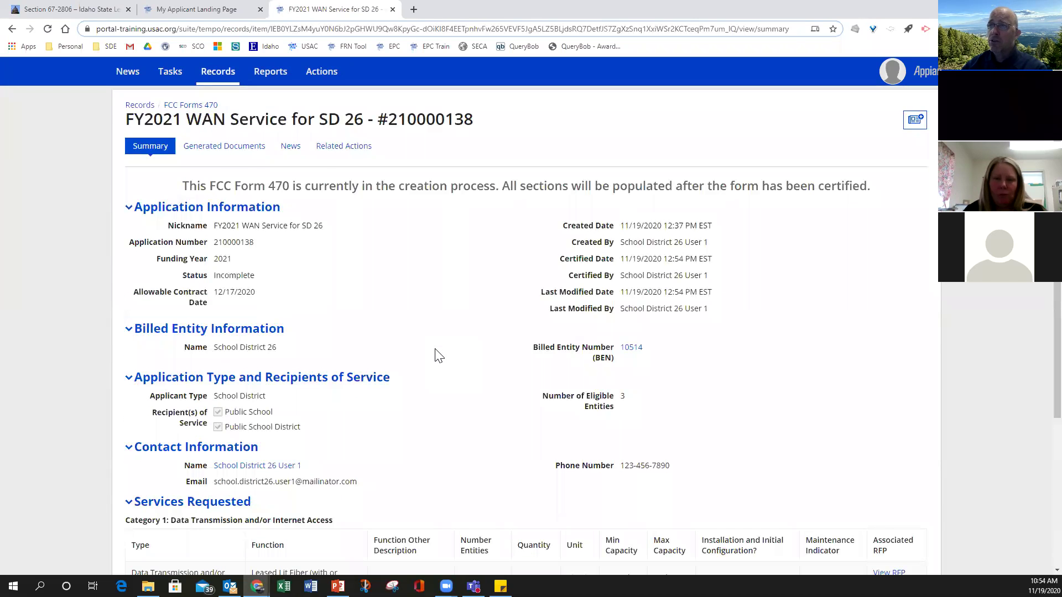
- Return to the applicant landing page, list the 2021 FCC Forms 470 again, and check the WAN service form's status
left_click(316, 77)
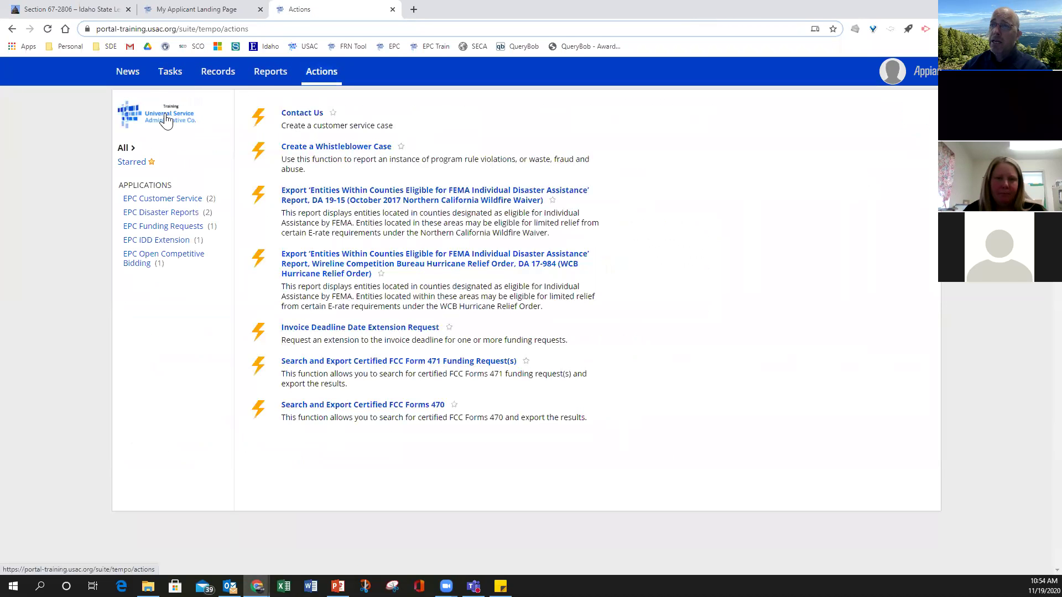
left_click(168, 117)
scroll(299, 344, "down", 8)
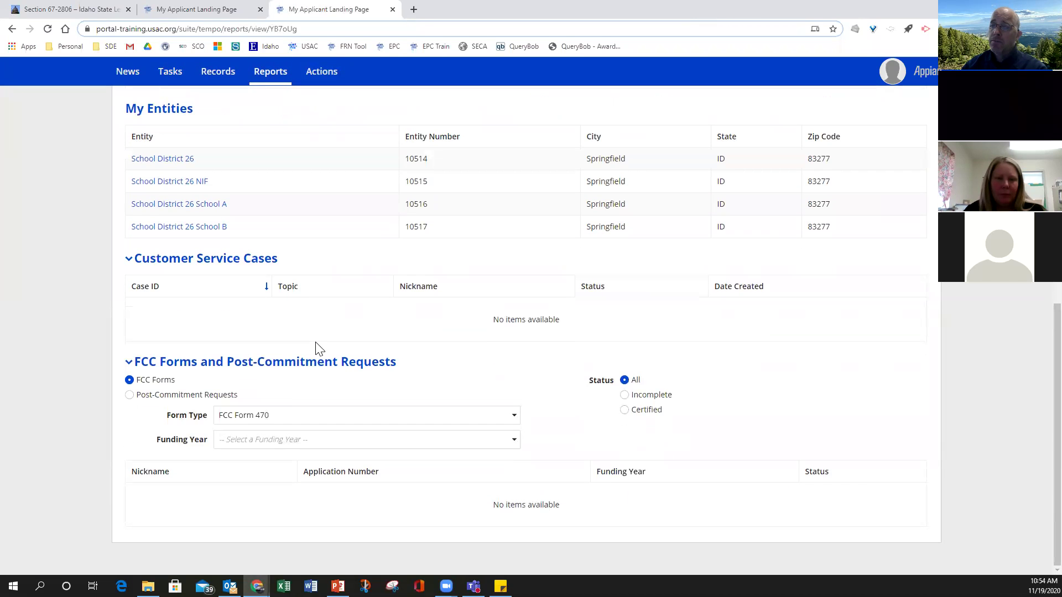
left_click(302, 441)
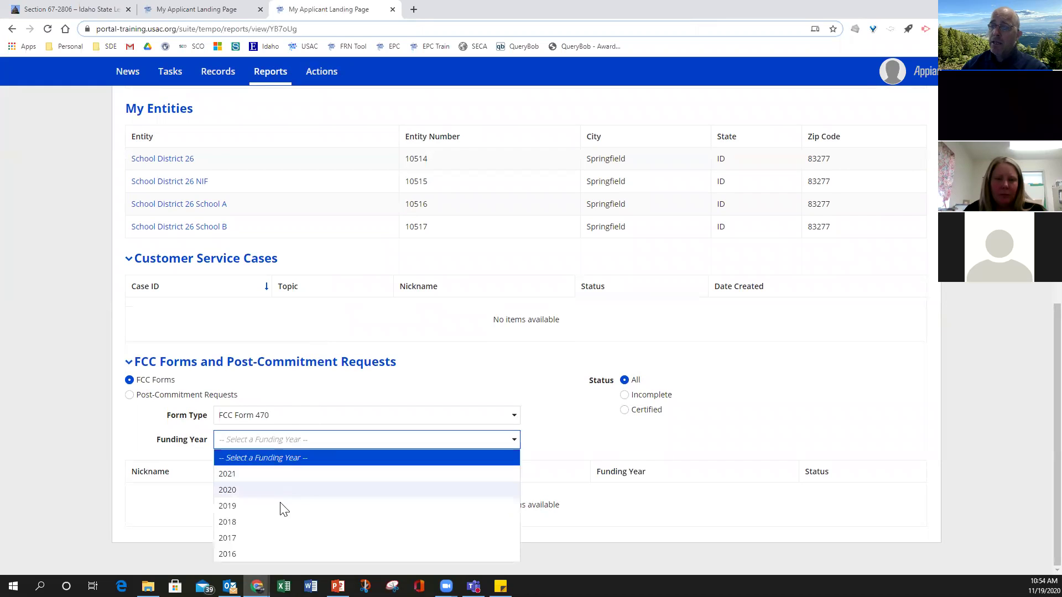
left_click(260, 474)
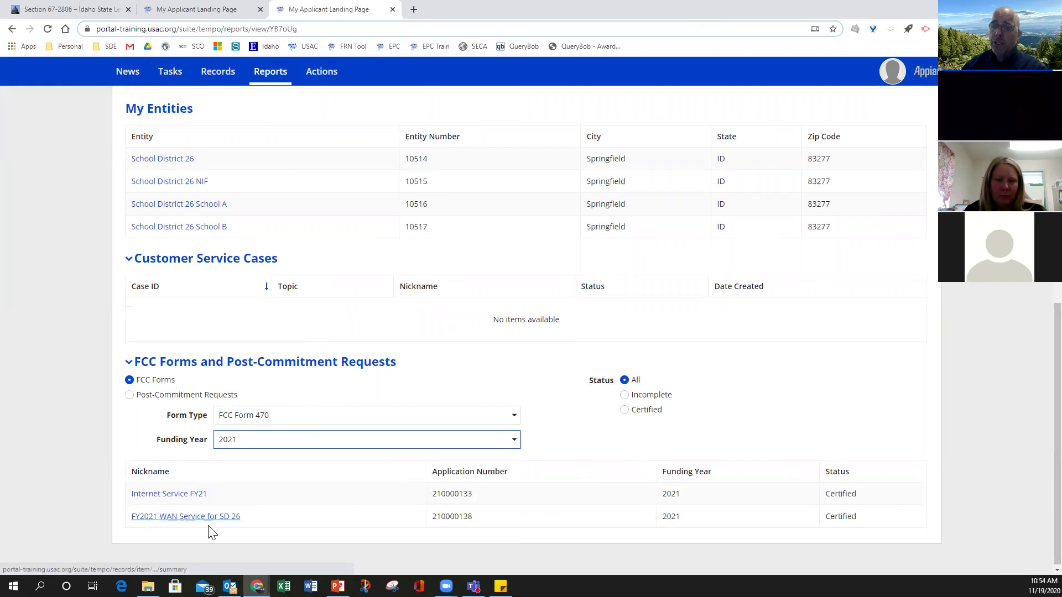
left_click_drag(845, 493, 822, 521)
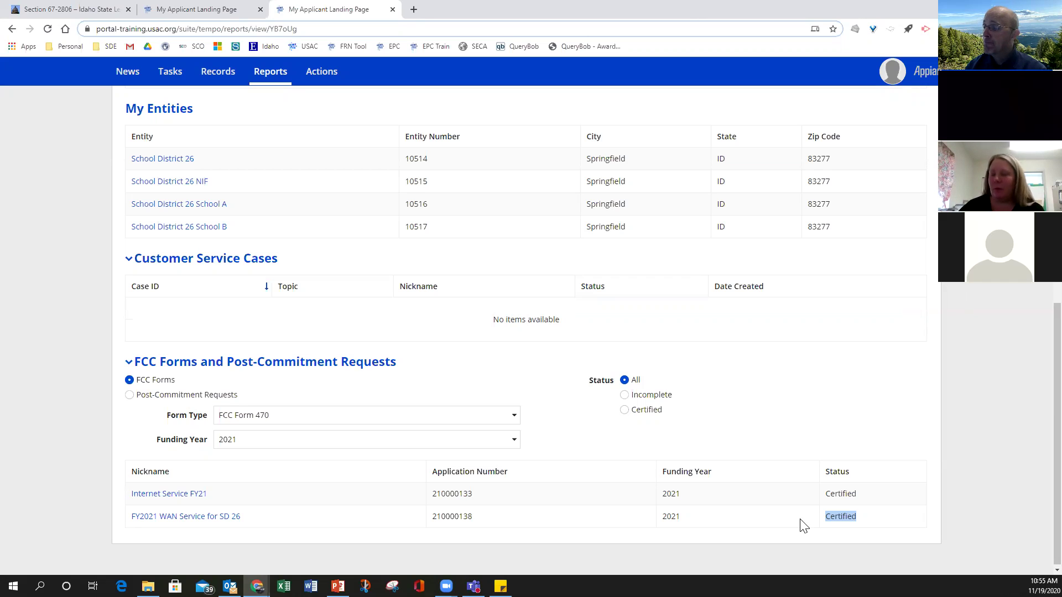
scroll(803, 526, "down", 1)
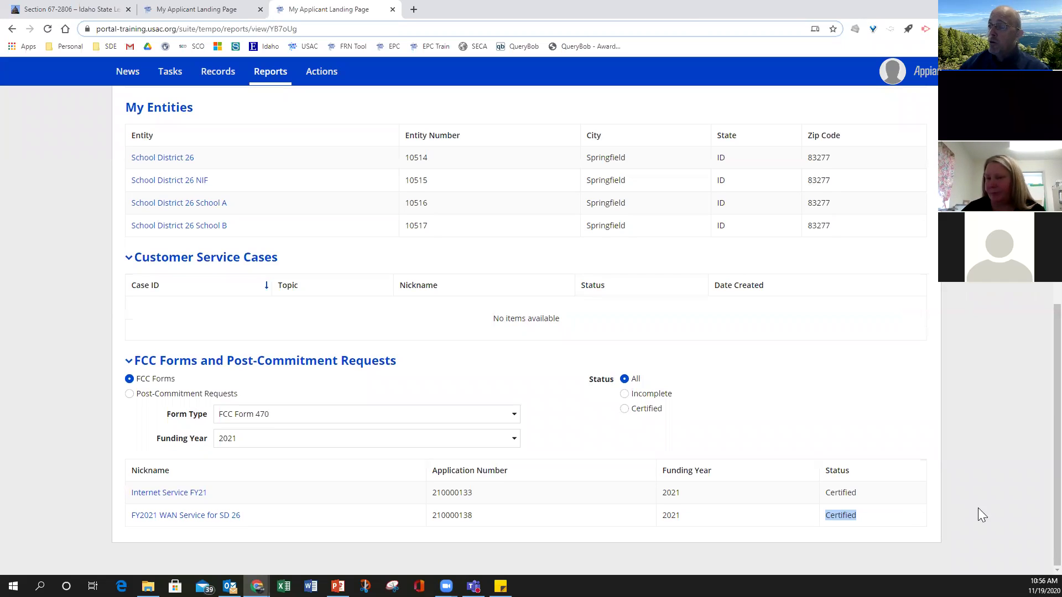
scroll(901, 472, "up", 8)
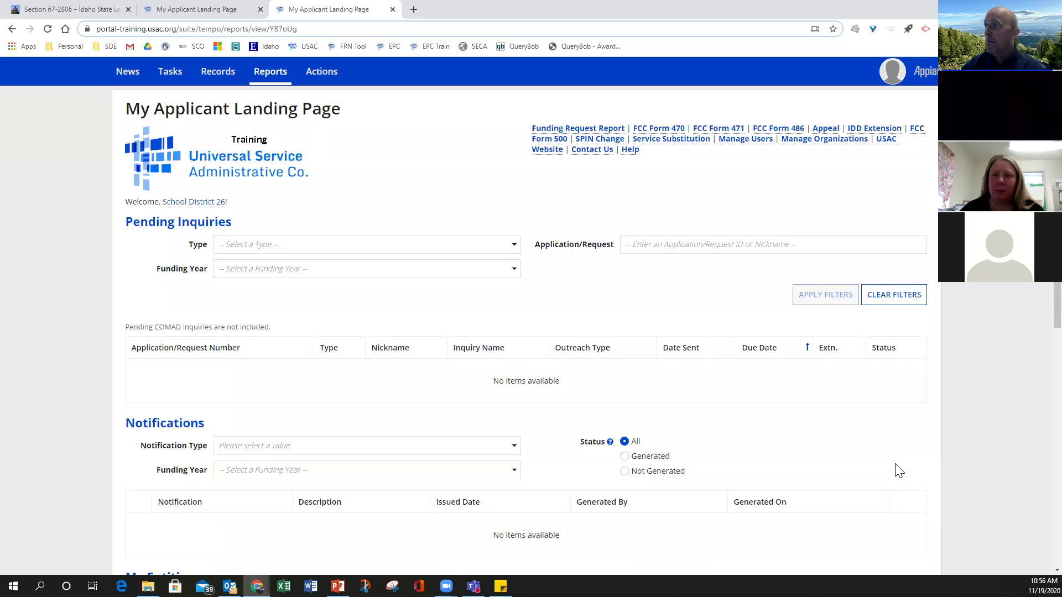
- Review the applicant landing page, from pending inquiries and notifications to the entities and the 2021 FCC Form 470 list
scroll(898, 470, "down", 8)
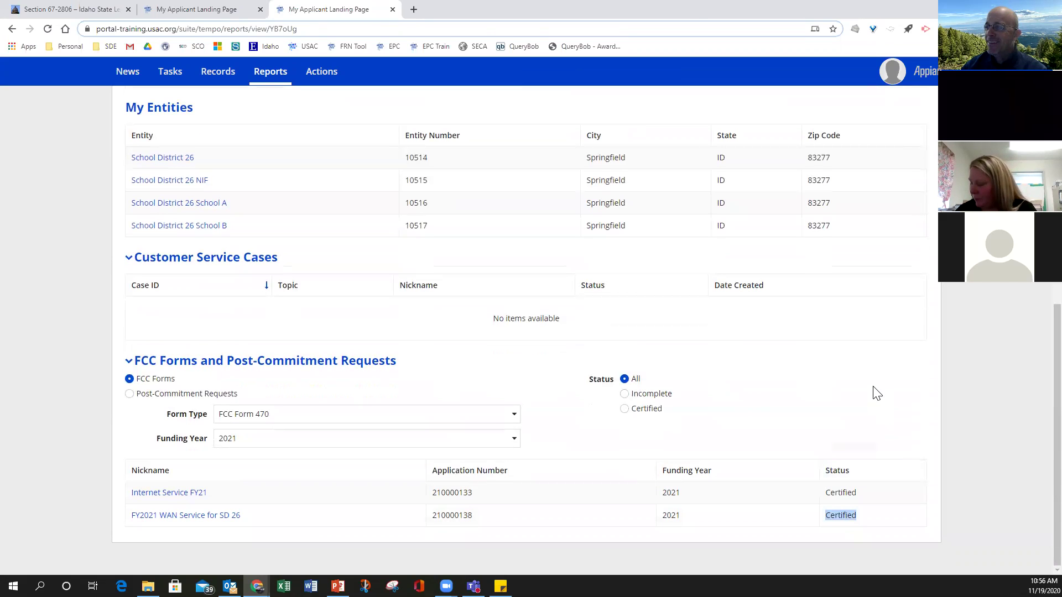
scroll(876, 394, "up", 8)
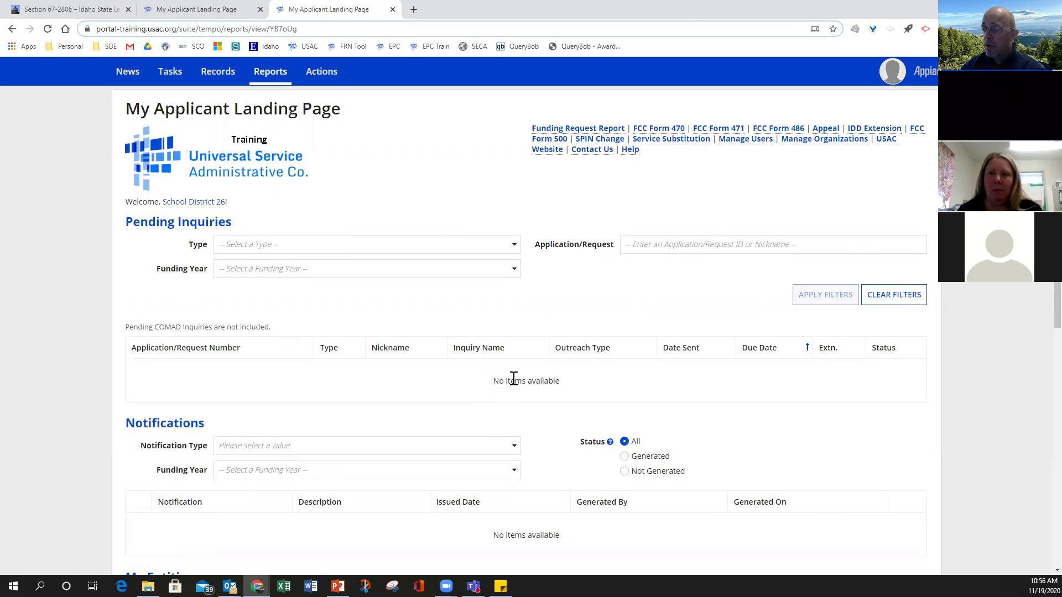
scroll(777, 409, "down", 7)
scroll(776, 414, "down", 2)
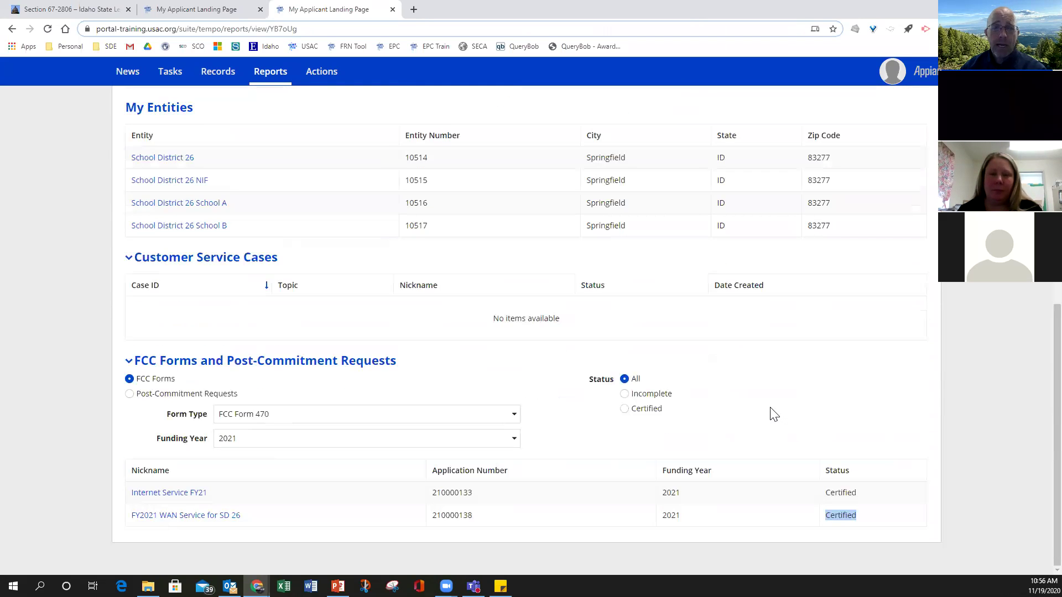
scroll(773, 418, "up", 9)
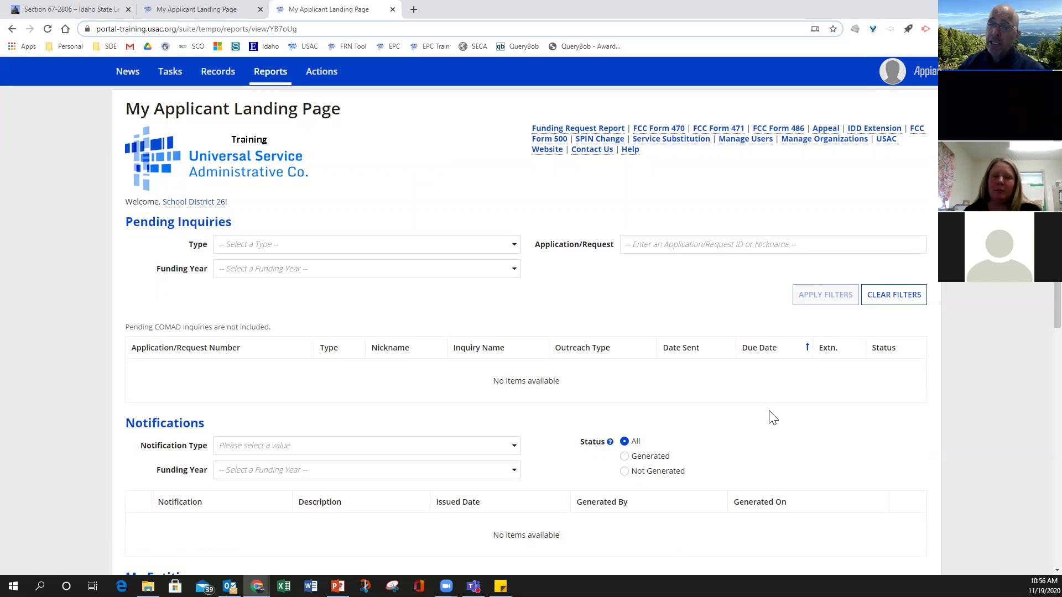
scroll(703, 373, "down", 9)
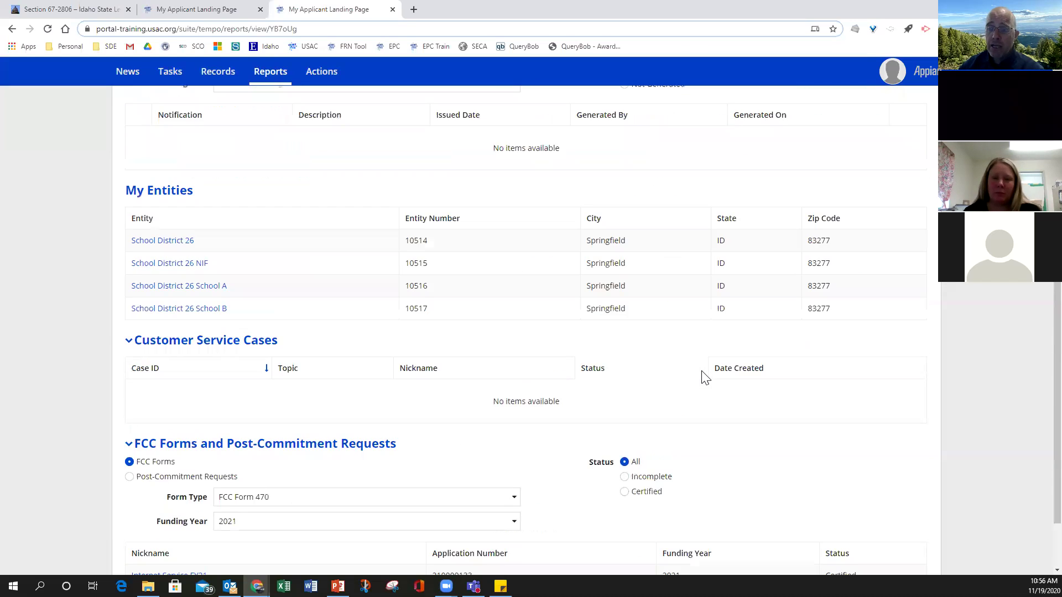
scroll(710, 377, "up", 10)
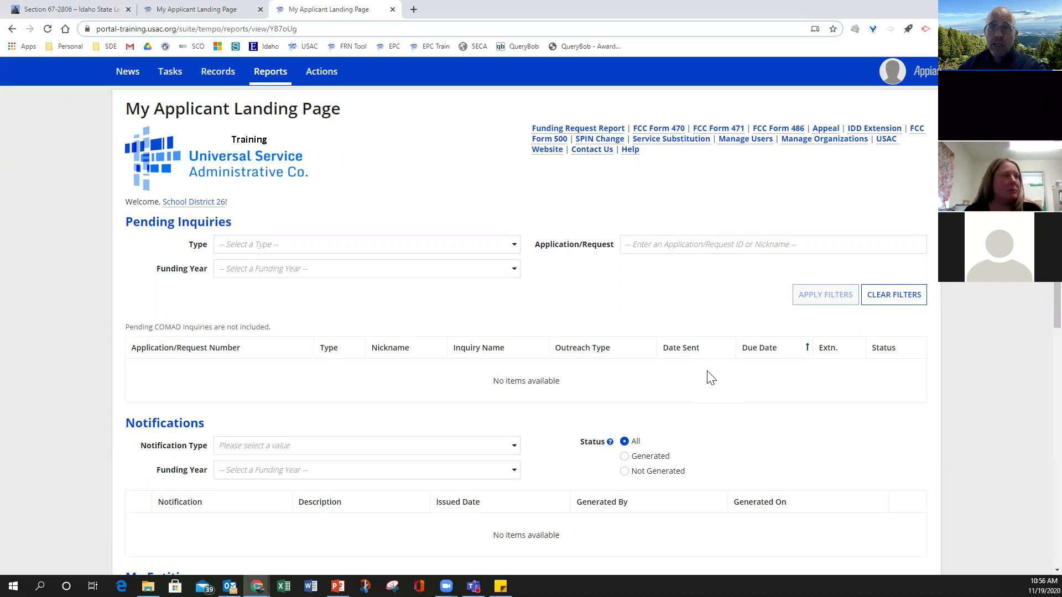
- Check the open tasks assigned to the applicant account and switch to Sticky Notes
left_click(170, 75)
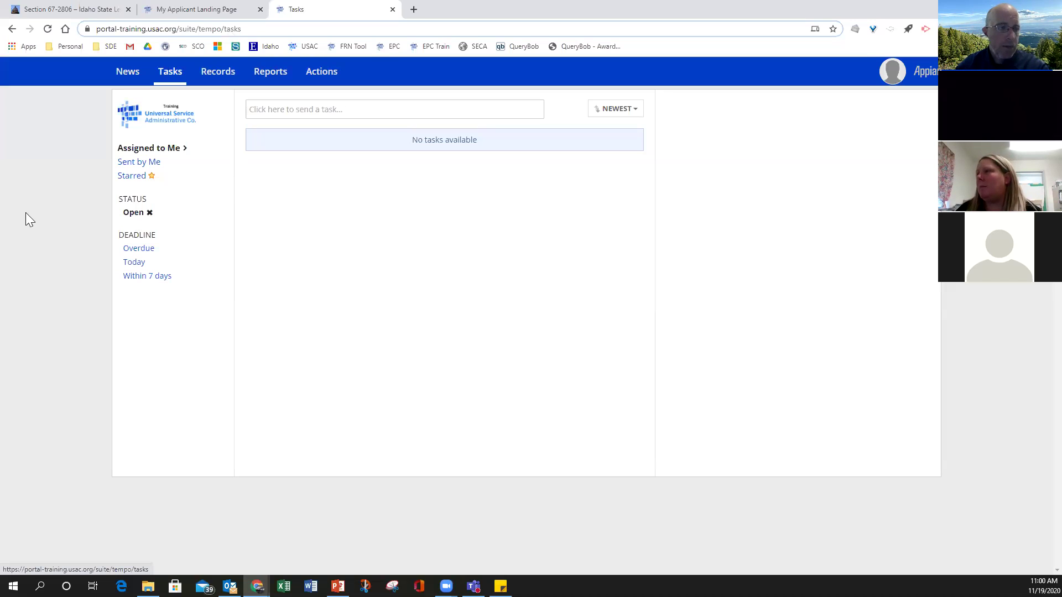
key("alt+Tab")
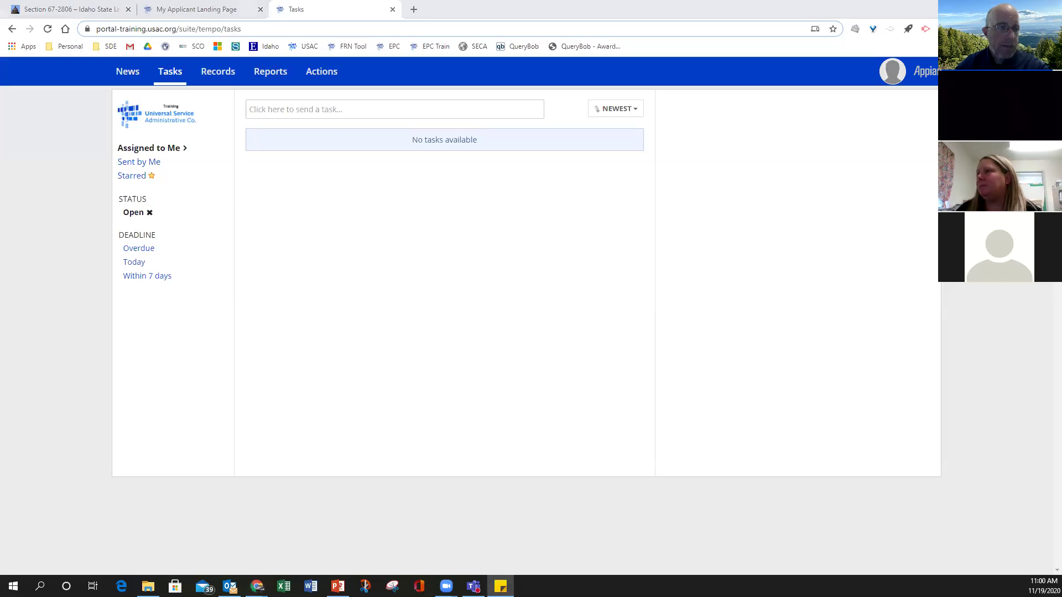